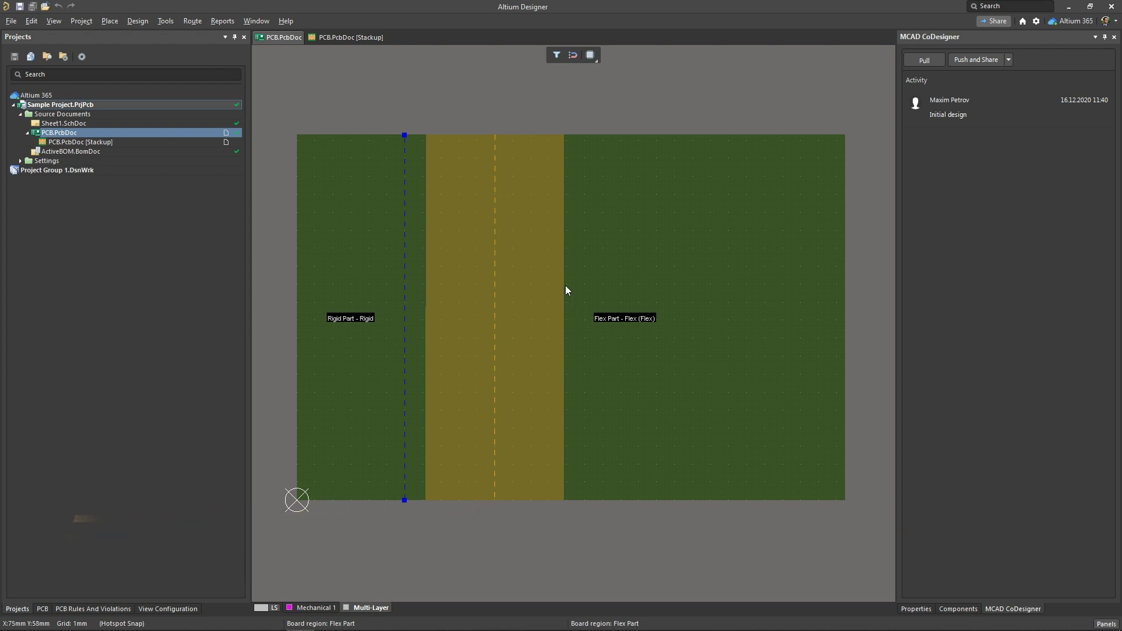
Step: Inspect the board's Rigid and Flex substacks in the PCB.PcbDoc Stackup tab
{"action": "left_click", "coordinate": [345, 37]}
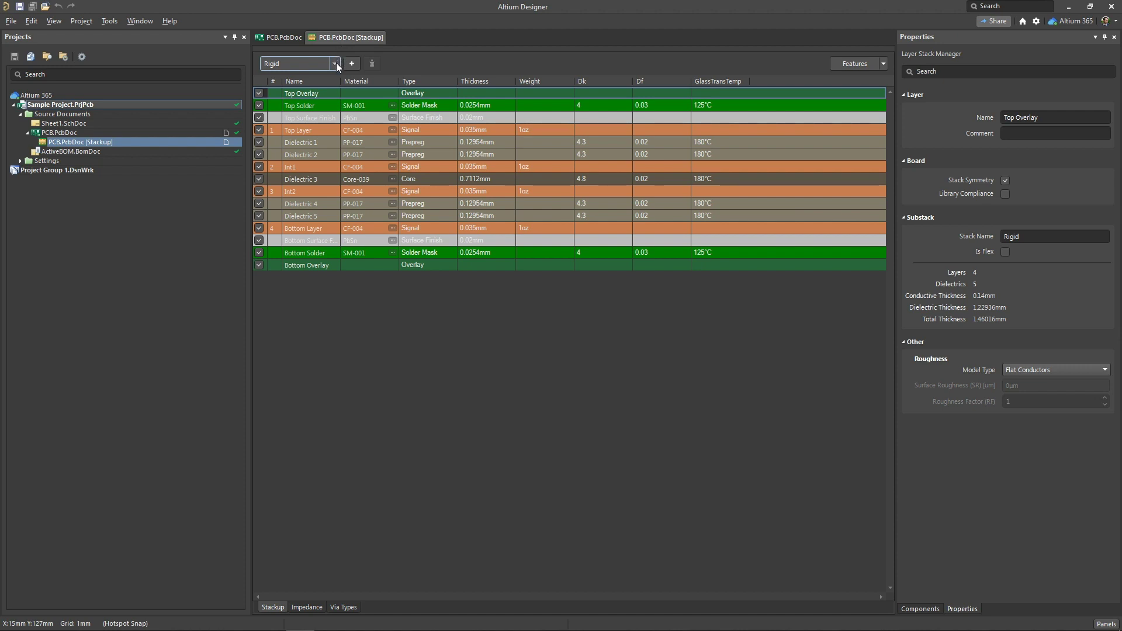
{"action": "left_click", "coordinate": [335, 63]}
{"action": "left_click", "coordinate": [332, 94]}
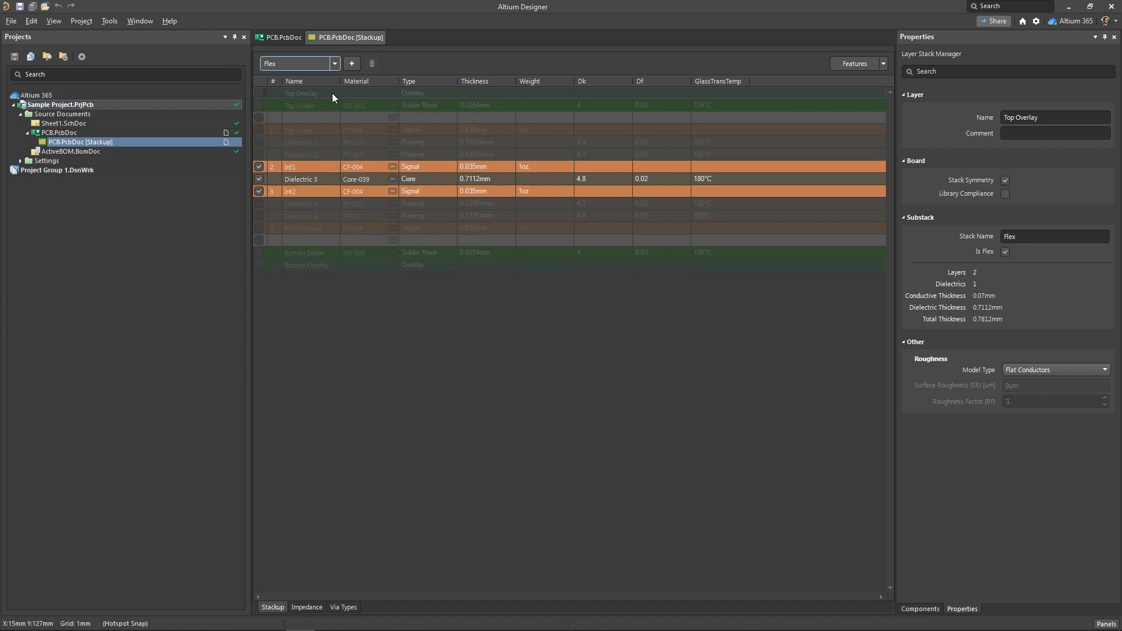
Step: Select the Rigid Part and Flex Part board regions in the PCB view, then clear the selection
{"action": "left_click", "coordinate": [293, 39]}
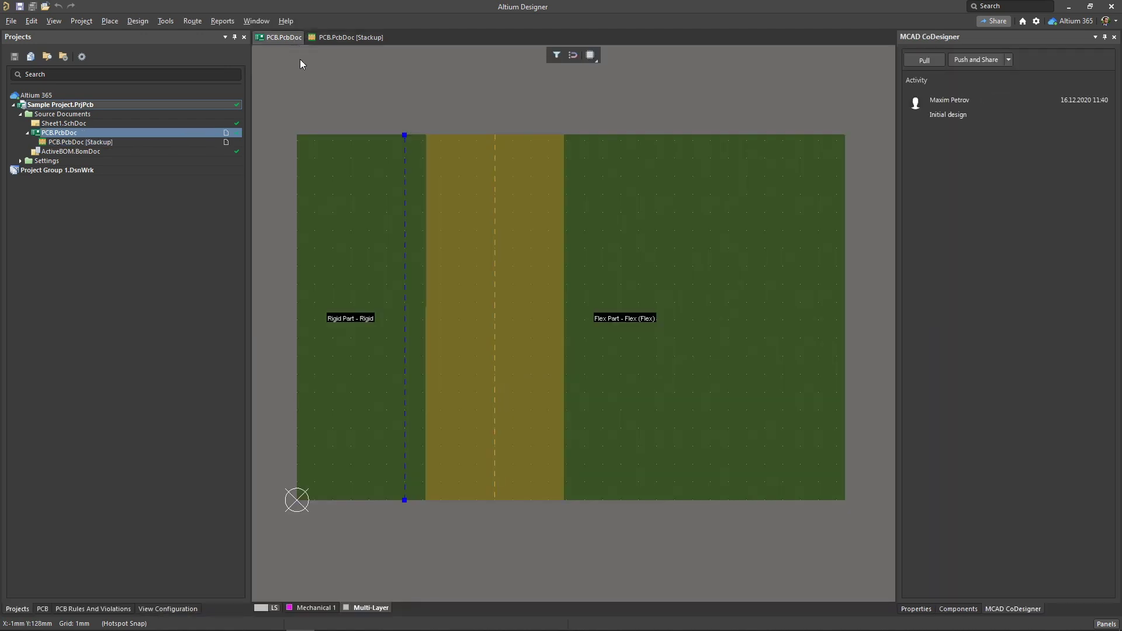
{"action": "left_click", "coordinate": [341, 191]}
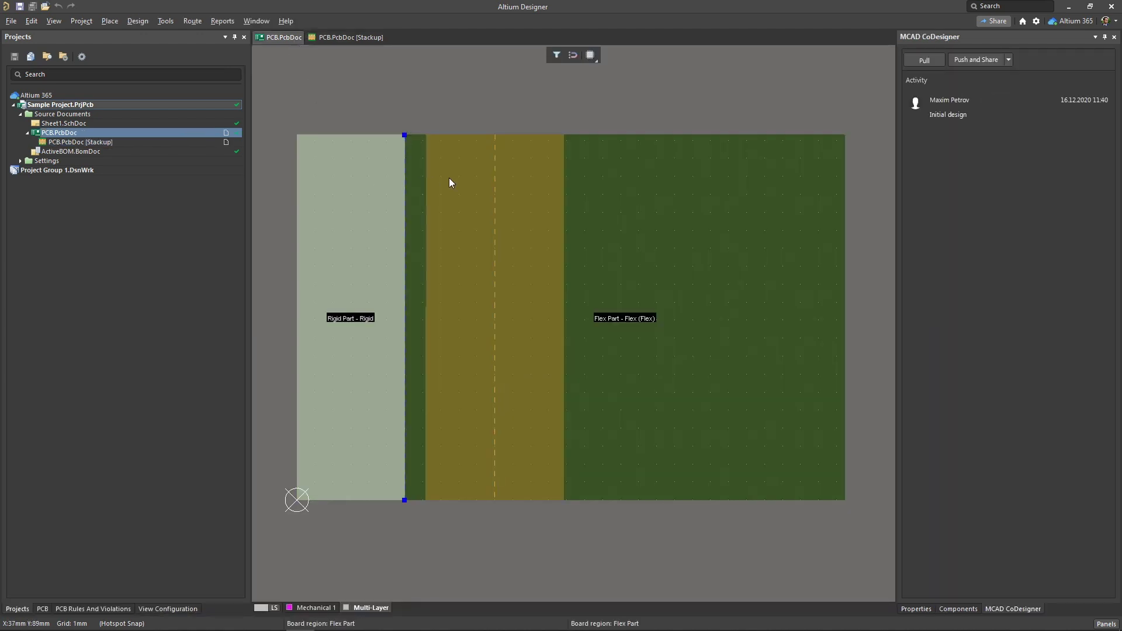
{"action": "left_click", "coordinate": [590, 181]}
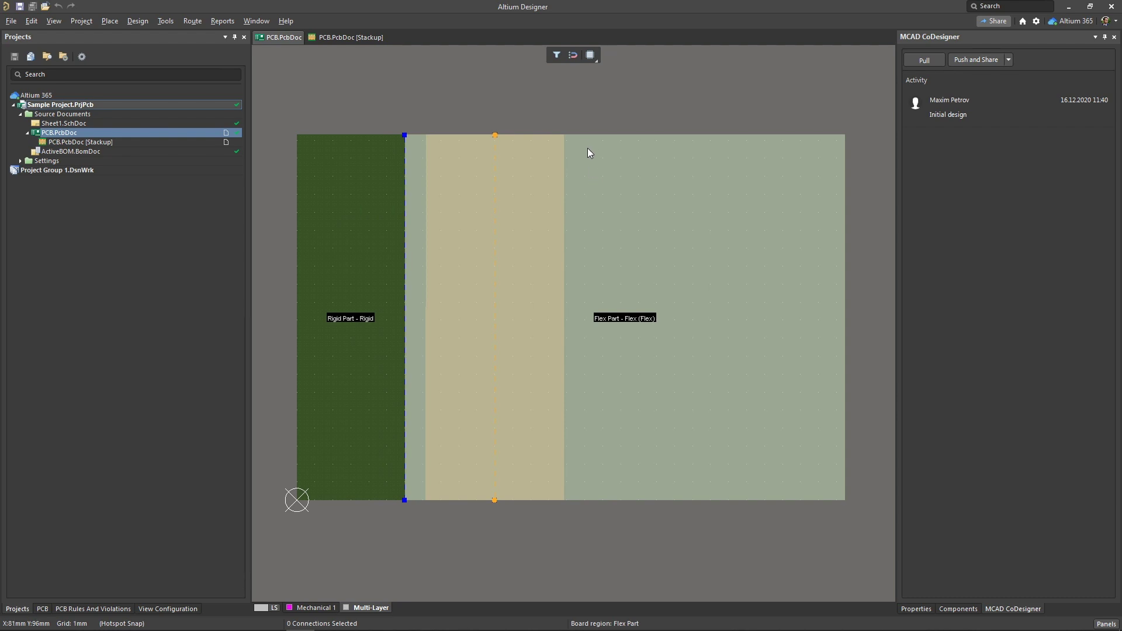
{"action": "left_click", "coordinate": [584, 129]}
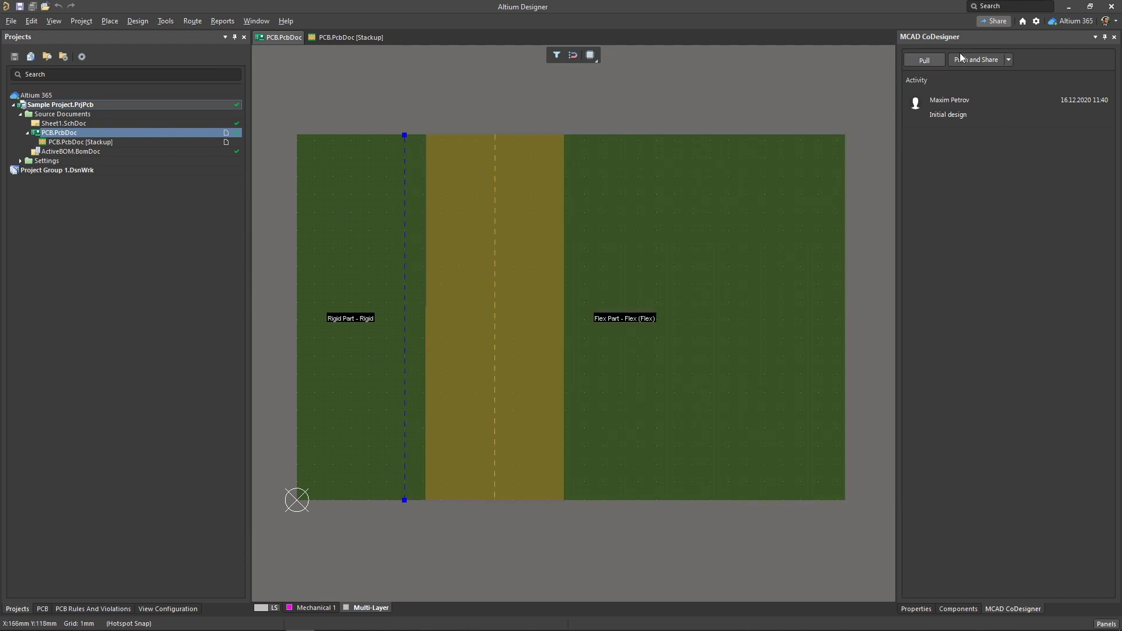
Step: Insert the Sample_Project board into the SOLIDWORKS Device assembly
{"action": "left_click", "coordinate": [1069, 7]}
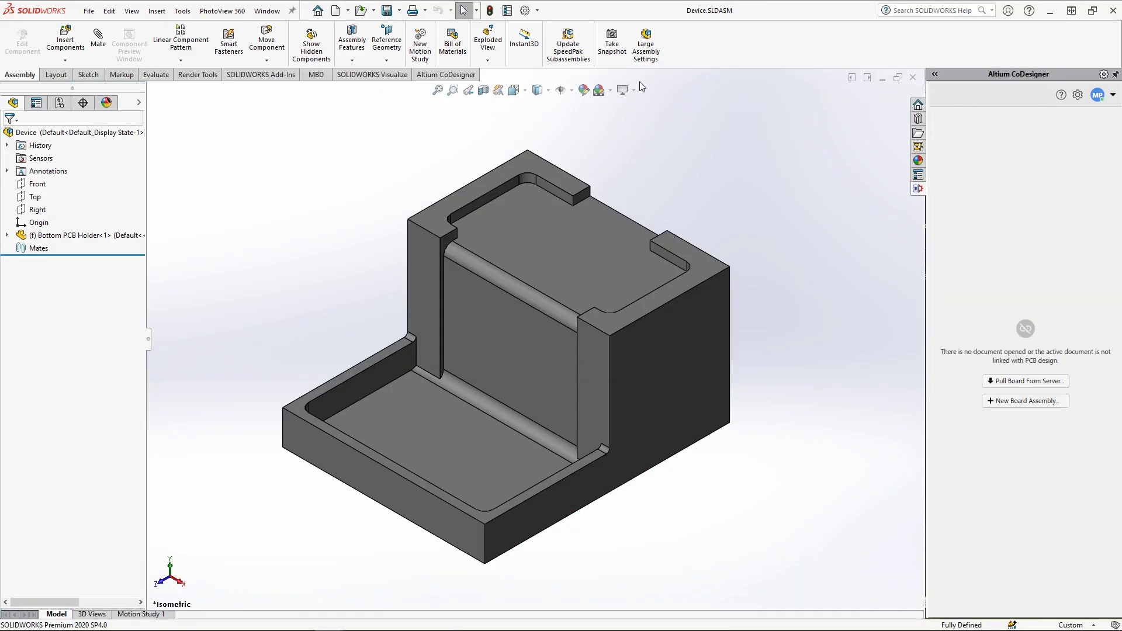
{"action": "left_click", "coordinate": [65, 39]}
{"action": "left_click", "coordinate": [62, 258]}
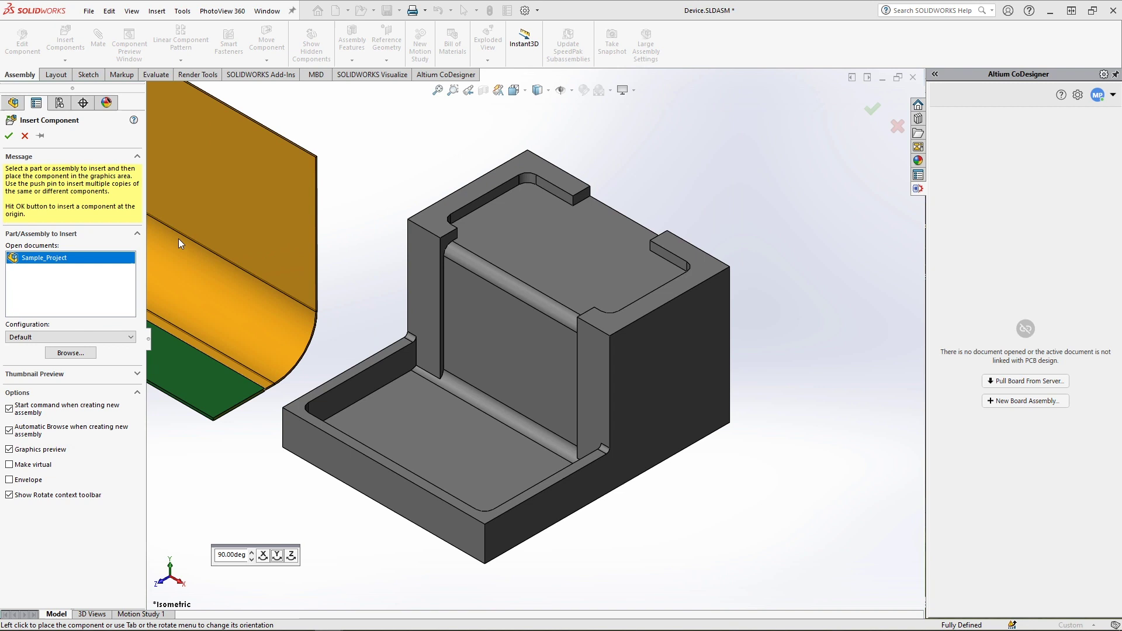
{"action": "left_click", "coordinate": [355, 370]}
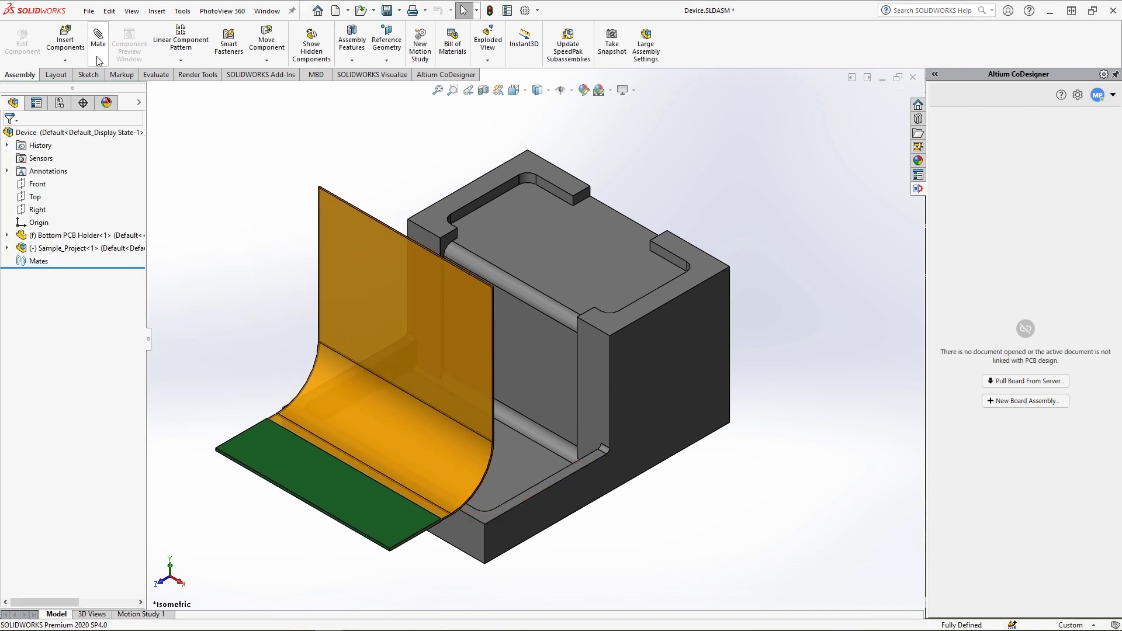
Step: Mate the board's Front plane coincident to the Bottom PCB Holder's floor
{"action": "left_click", "coordinate": [98, 36]}
{"action": "left_click", "coordinate": [164, 206]}
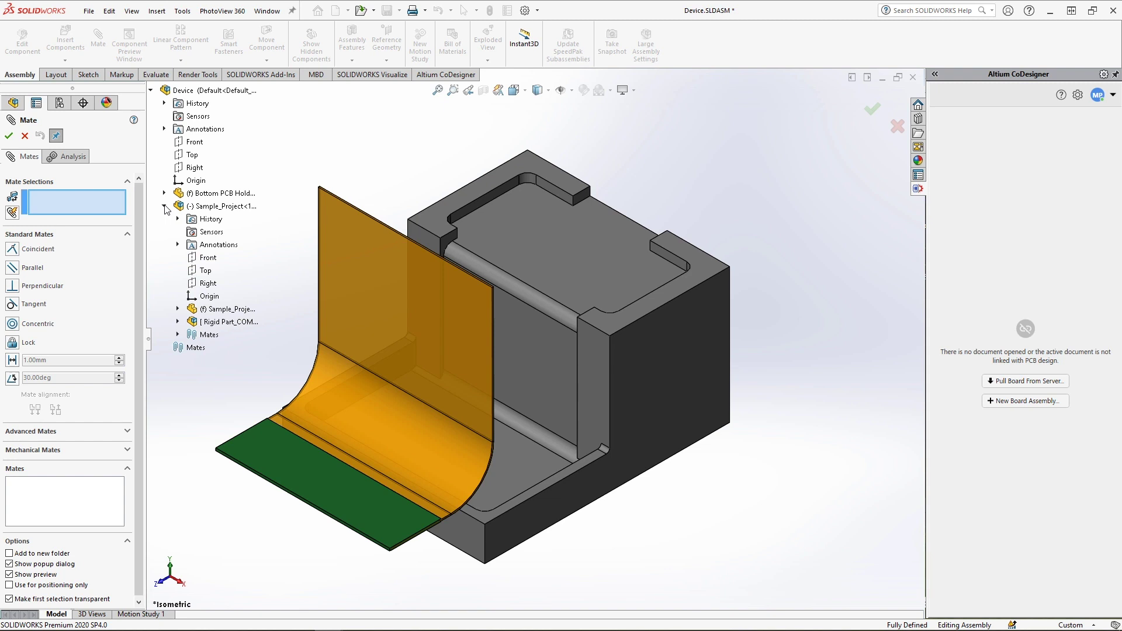
{"action": "left_click", "coordinate": [208, 257]}
{"action": "left_click", "coordinate": [523, 461]}
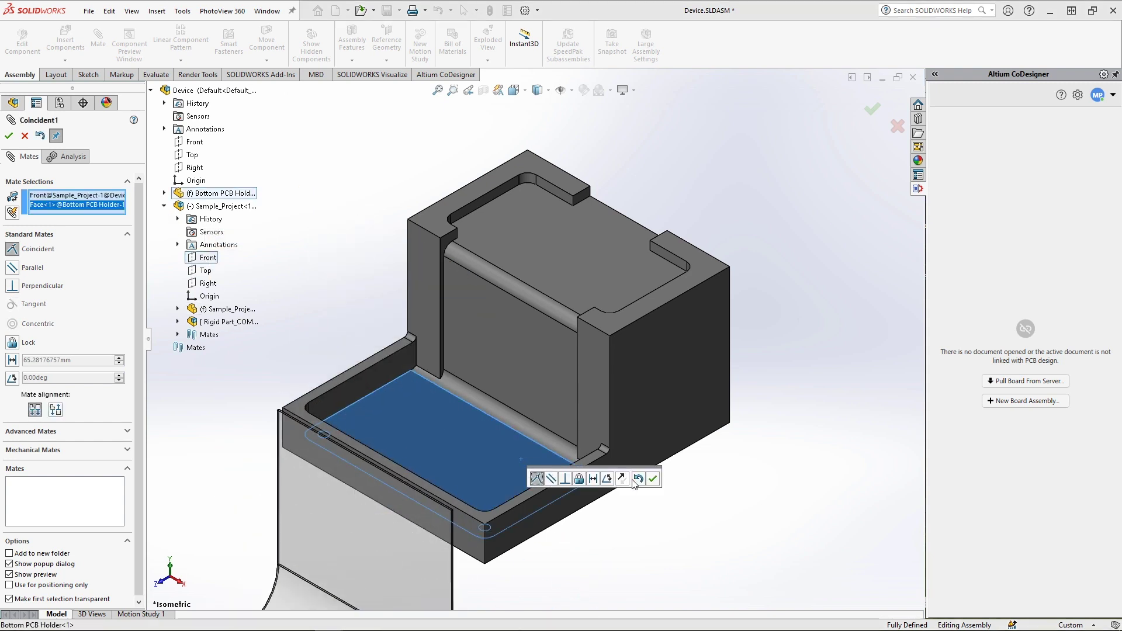
{"action": "left_click", "coordinate": [653, 479]}
Step: Mate the board's Top plane 22.5 mm from the holder's wall face
{"action": "left_click", "coordinate": [206, 270]}
{"action": "middle_click_drag", "start_coordinate": [328, 327], "coordinate": [503, 419]}
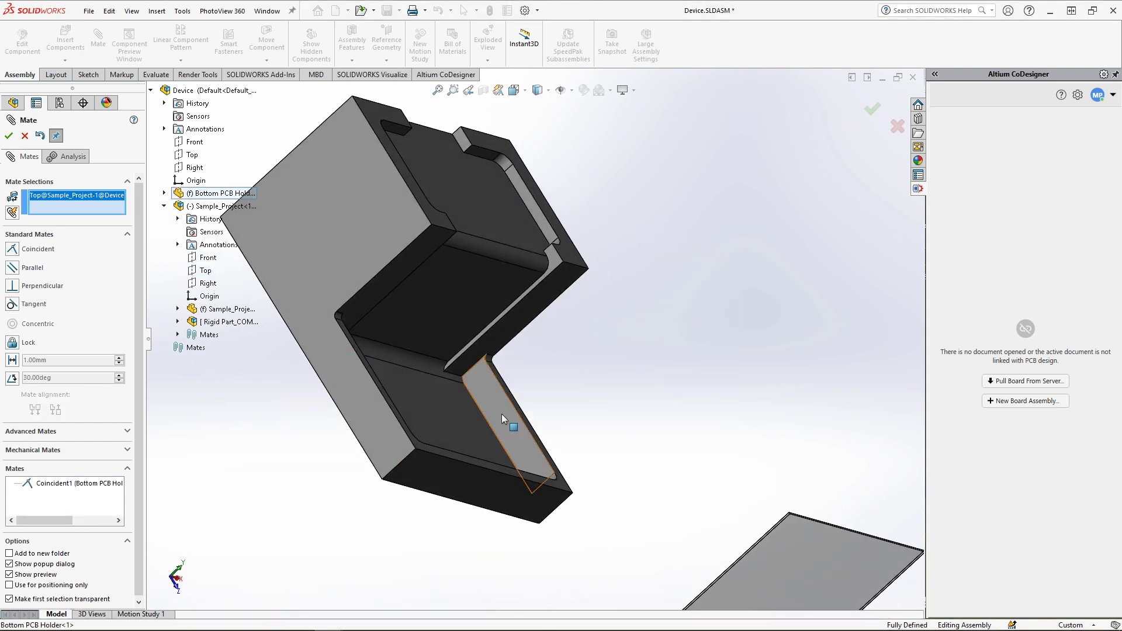
{"action": "left_click", "coordinate": [502, 419]}
{"action": "left_click", "coordinate": [12, 360]}
{"action": "type", "text": "22.5"}
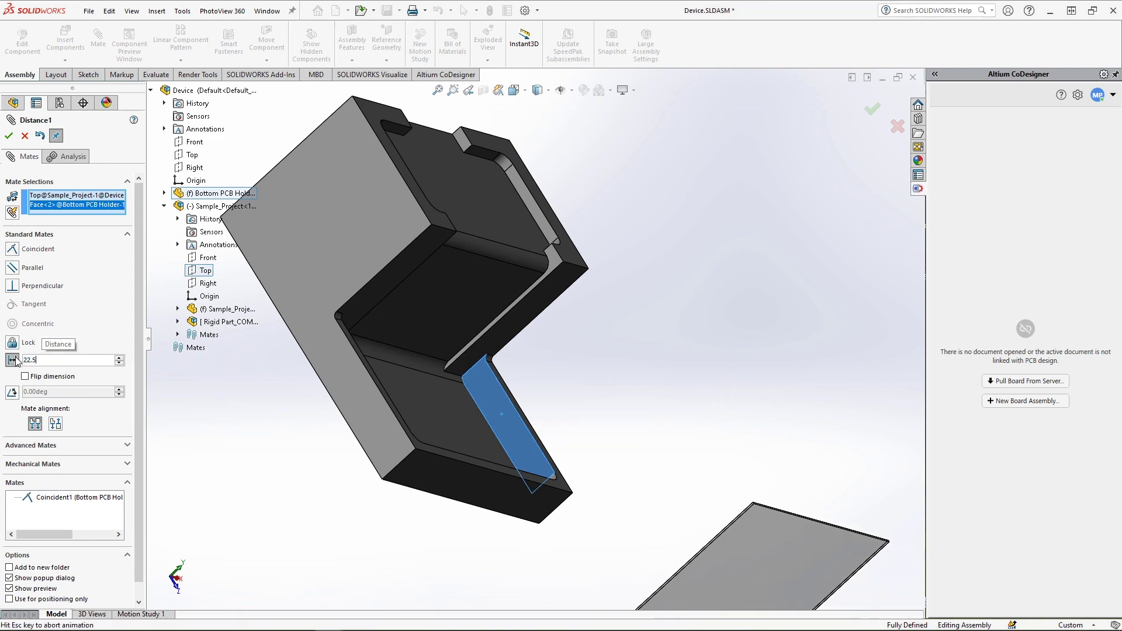
{"action": "key", "text": "Return"}
Step: Mate the board's Right plane 22.5 mm from the holder's cut face
{"action": "left_click", "coordinate": [209, 283]}
{"action": "middle_click_drag", "start_coordinate": [378, 301], "coordinate": [451, 359]}
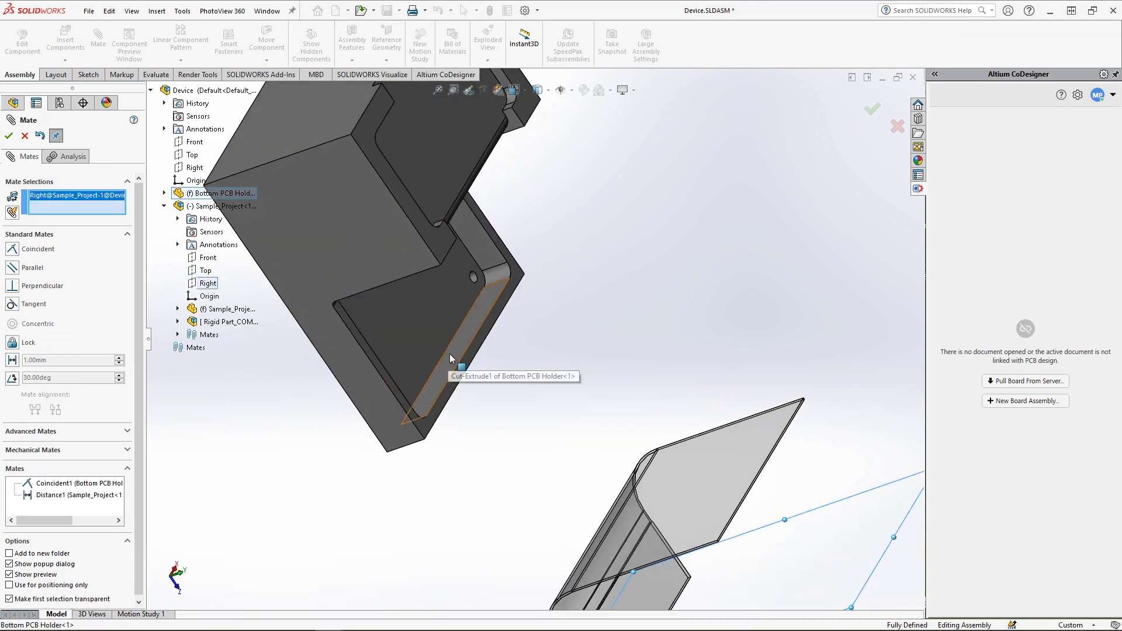
{"action": "left_click", "coordinate": [451, 359]}
{"action": "left_click", "coordinate": [12, 360]}
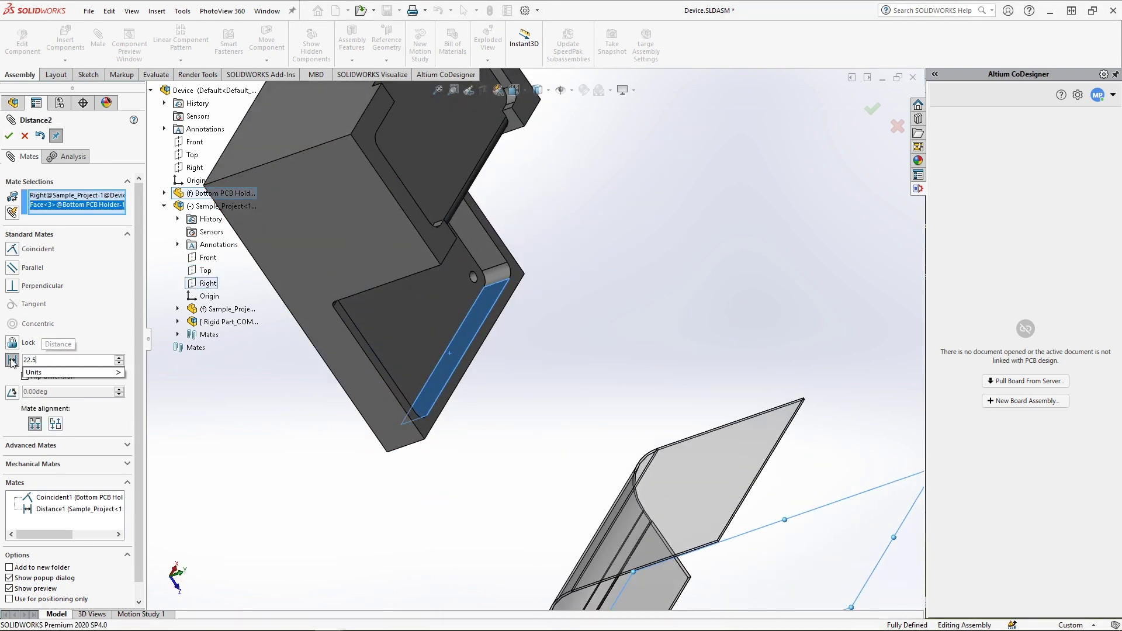
{"action": "left_click", "coordinate": [9, 135]}
{"action": "left_click", "coordinate": [9, 135]}
Step: Expand Sample_Project_BOARD, Flex Part and Rigid Part in the tree and select Rigid Part's Sketch1
{"action": "key", "text": "ctrl+7"}
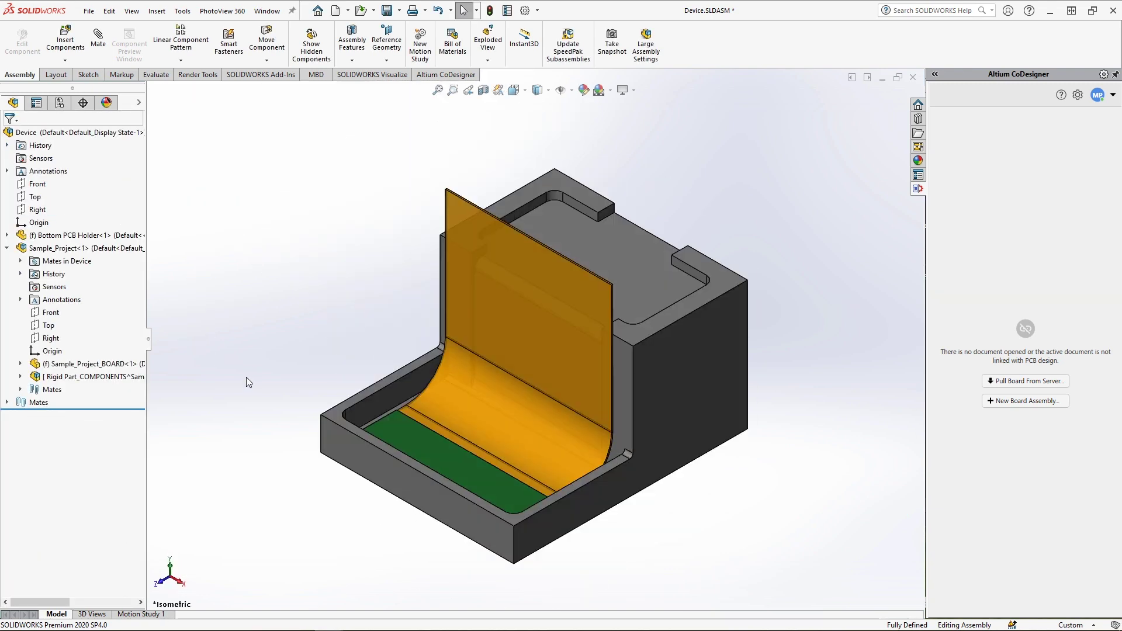
{"action": "left_click", "coordinate": [21, 365]}
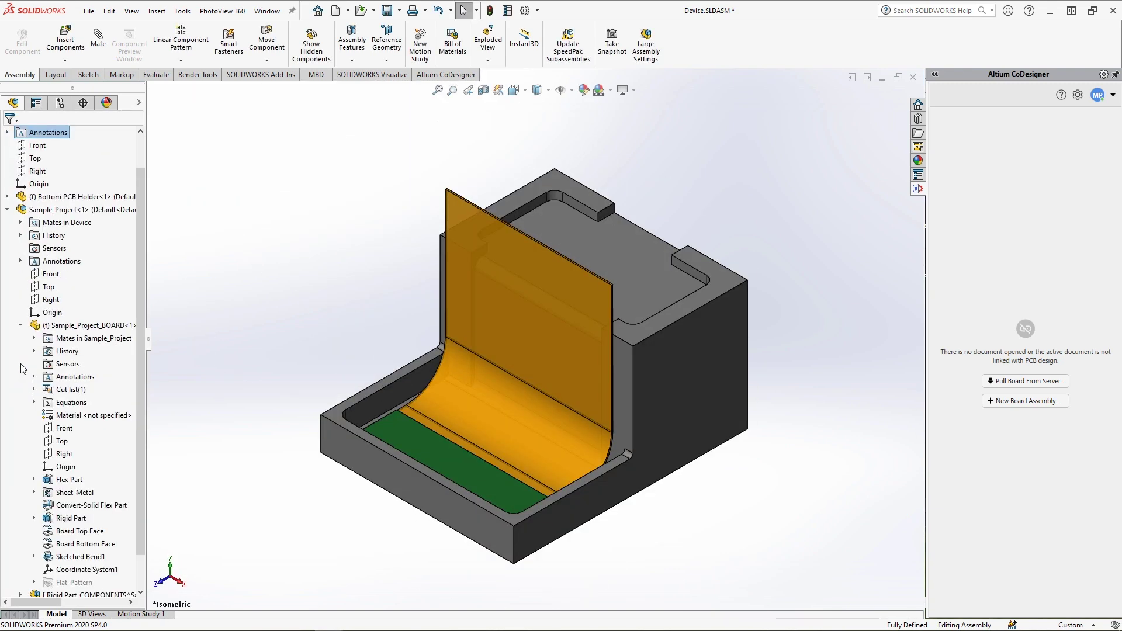
{"action": "scroll", "coordinate": [24, 368], "scroll_direction": "down", "scroll_amount": 1}
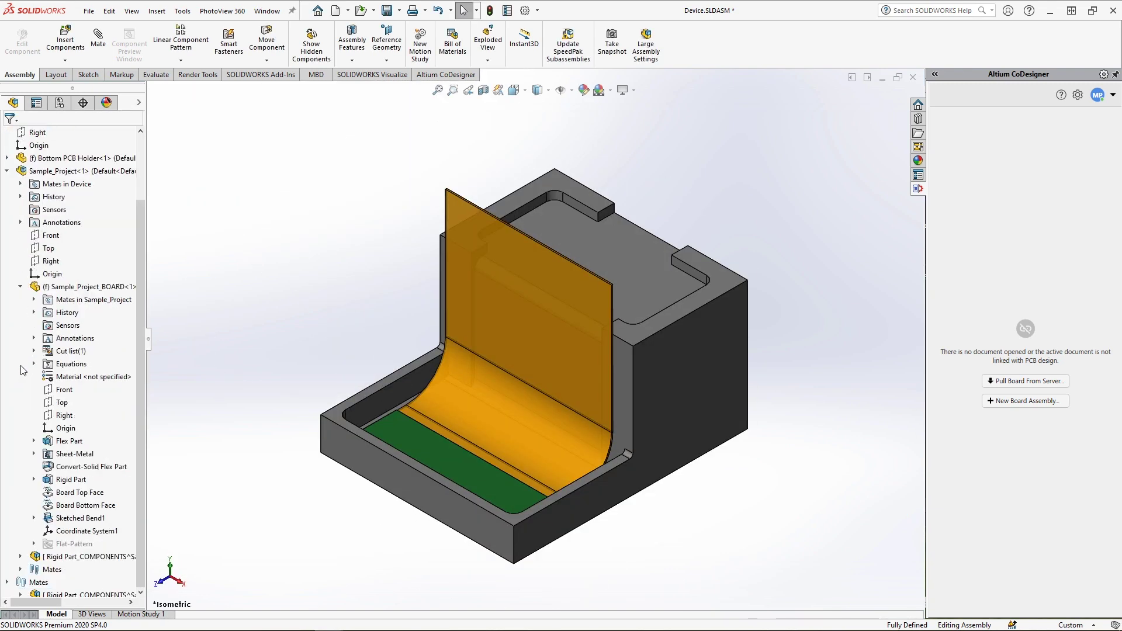
{"action": "left_click", "coordinate": [34, 441]}
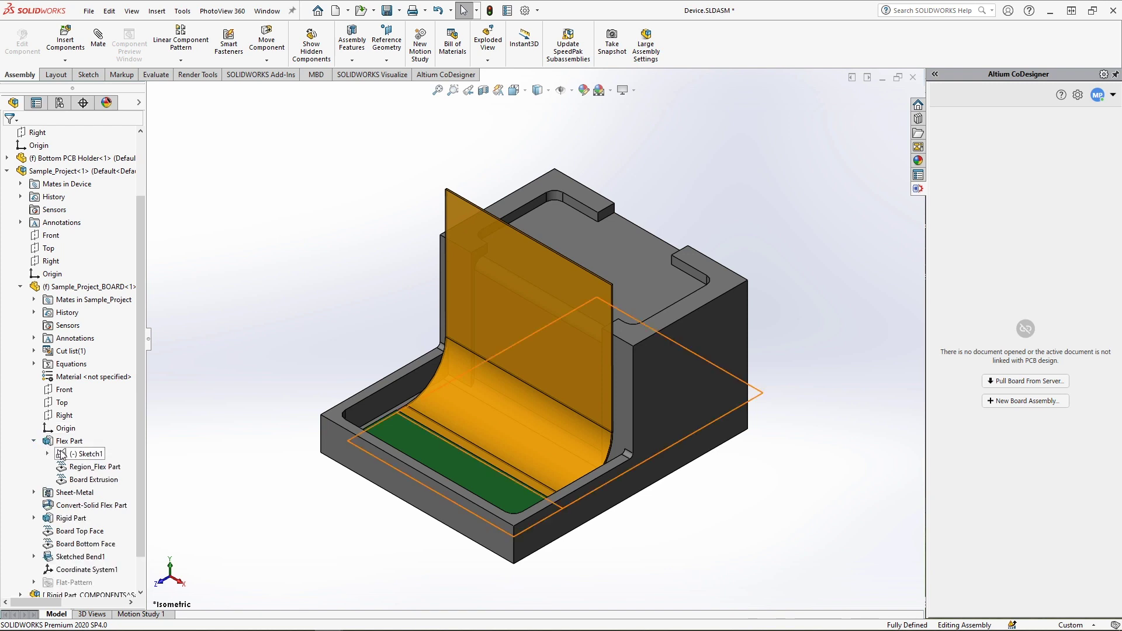
{"action": "left_click", "coordinate": [34, 519]}
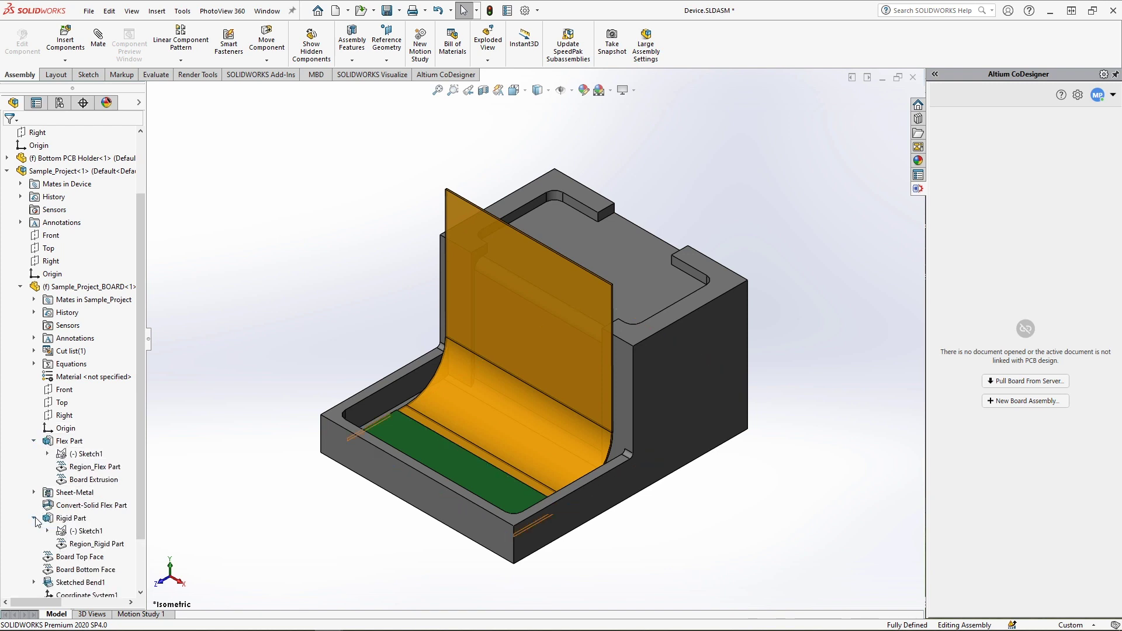
{"action": "left_click", "coordinate": [67, 532]}
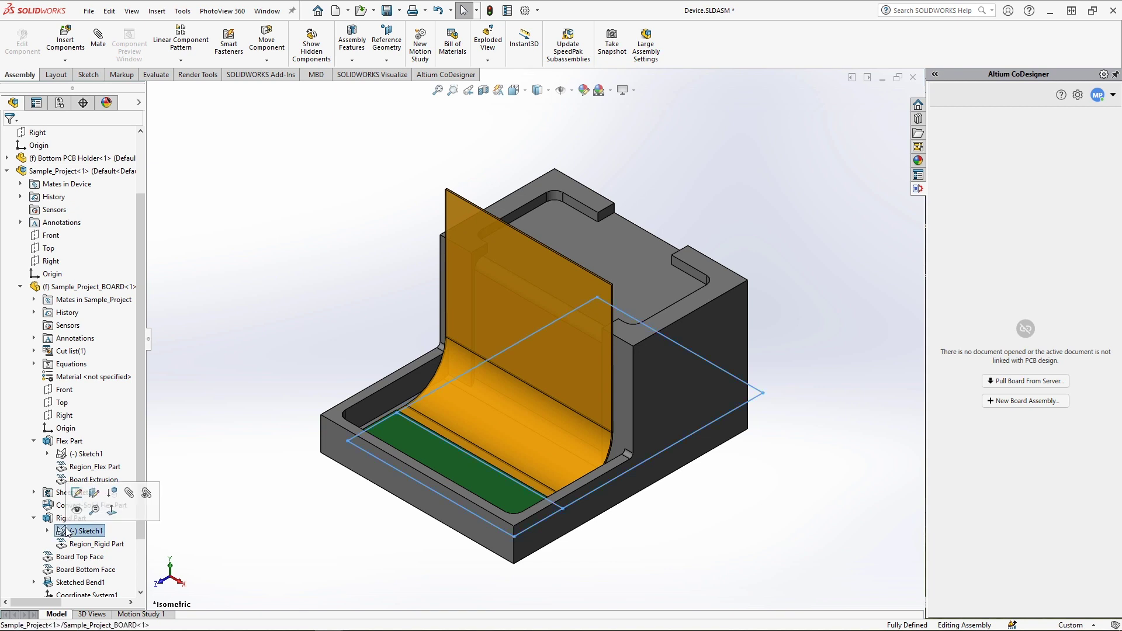
Step: Edit the Rigid Part sketch and dimension its outline with a 2 mm side offset and 50 mm height
{"action": "left_click", "coordinate": [76, 495]}
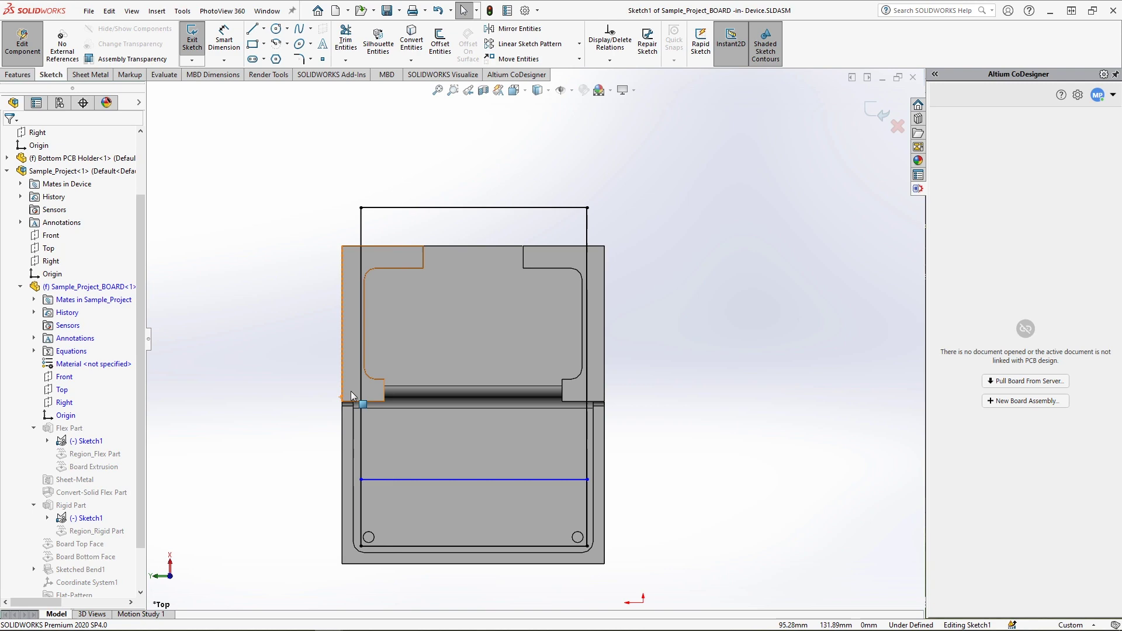
{"action": "left_click", "coordinate": [362, 375]}
{"action": "key", "text": "Escape"}
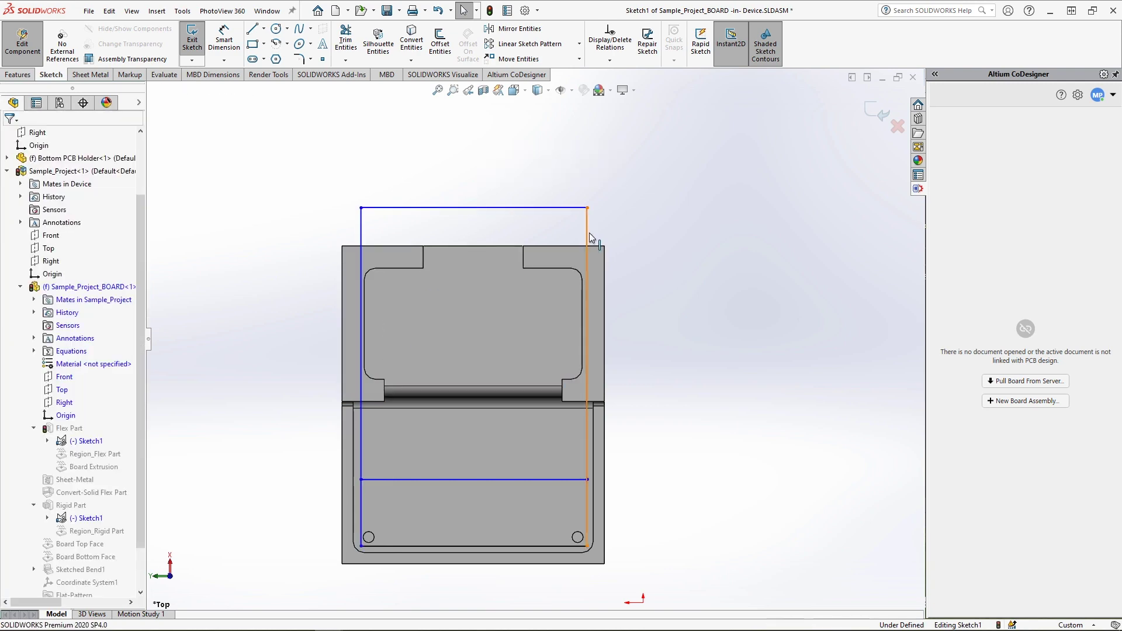
{"action": "left_click", "coordinate": [514, 545]}
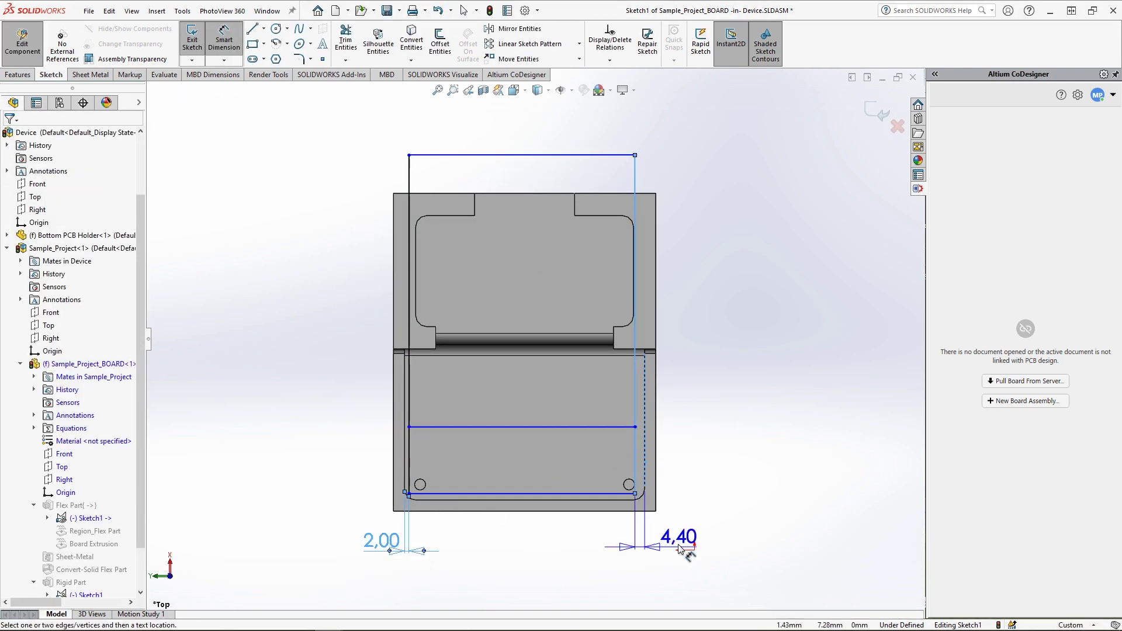
{"action": "left_click", "coordinate": [680, 549]}
{"action": "type", "text": "2"}
{"action": "key", "text": "Return"}
{"action": "left_click", "coordinate": [760, 444]}
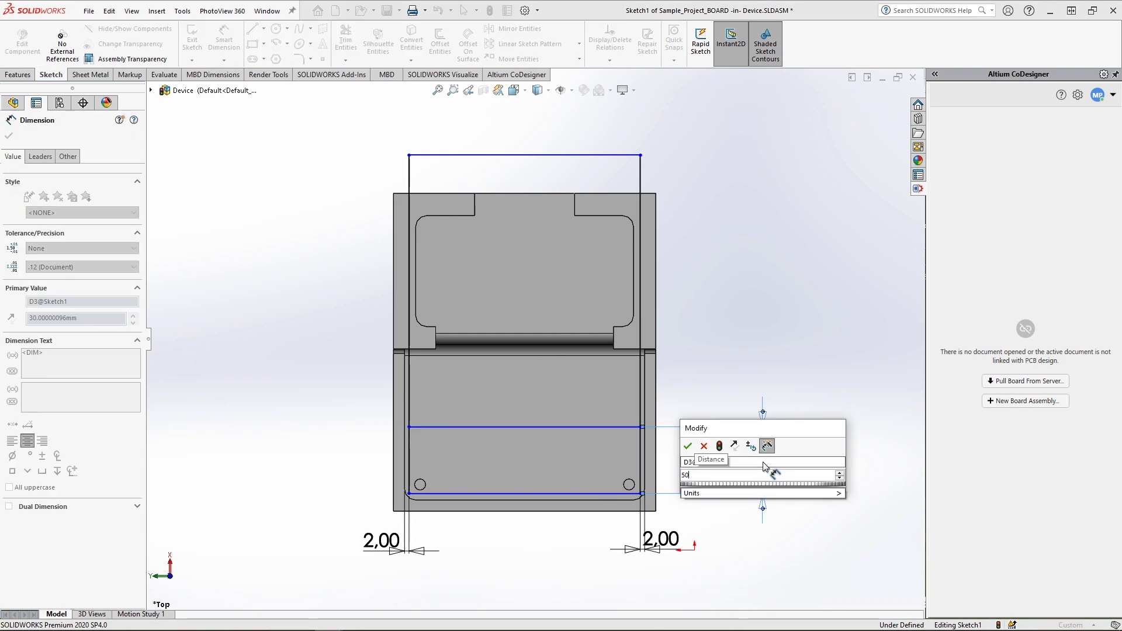
{"action": "type", "text": "50"}
{"action": "key", "text": "Return"}
{"action": "left_click", "coordinate": [760, 527]}
Step: Sketch the inner outline and dimension its 10 mm side offsets and 90 mm height
{"action": "left_click", "coordinate": [253, 30]}
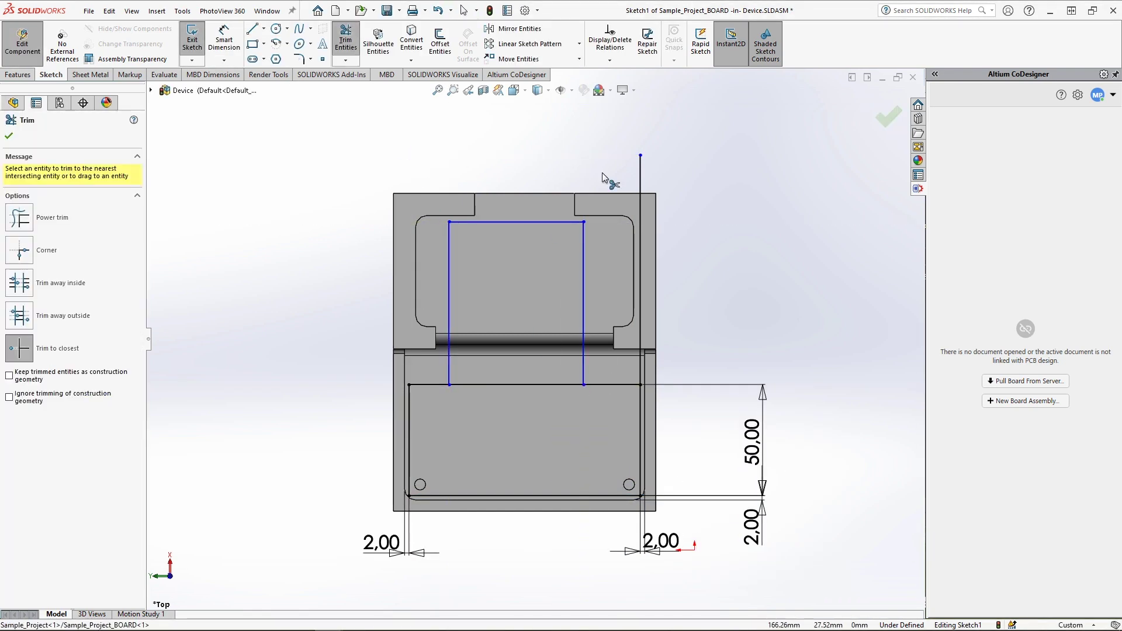
{"action": "left_click", "coordinate": [224, 39]}
{"action": "left_click", "coordinate": [435, 351]}
{"action": "left_click", "coordinate": [449, 304]}
{"action": "left_click", "coordinate": [463, 591]}
{"action": "type", "text": "10"}
{"action": "key", "text": "Return"}
{"action": "left_click", "coordinate": [584, 304]}
{"action": "left_click", "coordinate": [614, 345]}
{"action": "left_click", "coordinate": [678, 589]}
{"action": "type", "text": "10"}
{"action": "key", "text": "Return"}
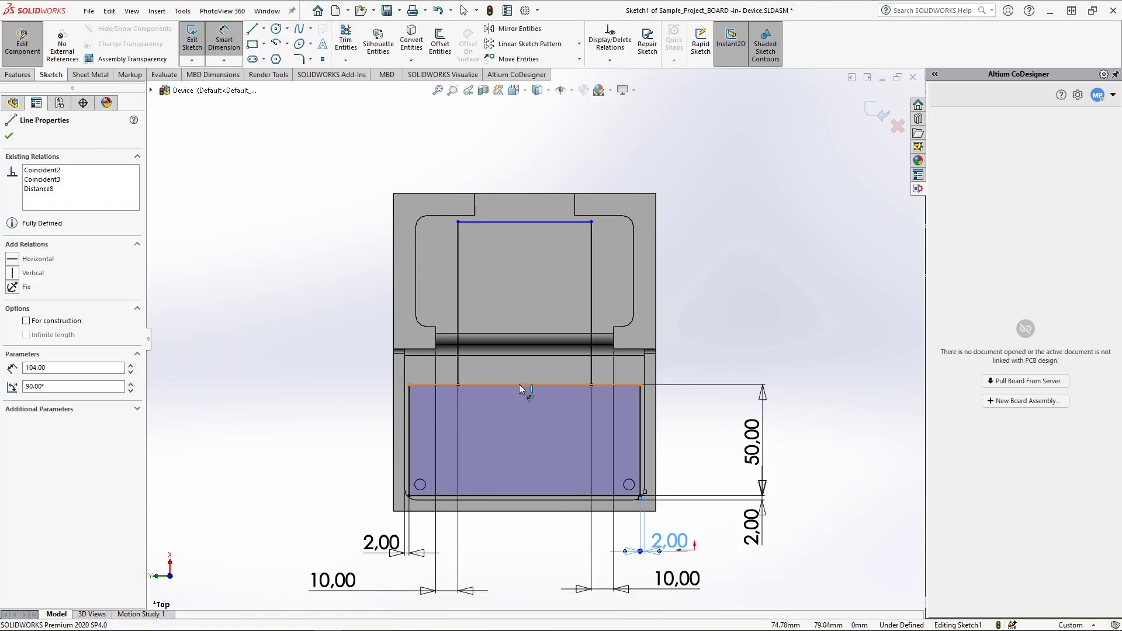
Step: Round the outline rectangle's corners with a 5 mm fillet
{"action": "left_click", "coordinate": [299, 58]}
{"action": "type", "text": "5"}
{"action": "left_click_drag", "start_coordinate": [649, 375], "coordinate": [440, 497]}
{"action": "left_click", "coordinate": [9, 136]}
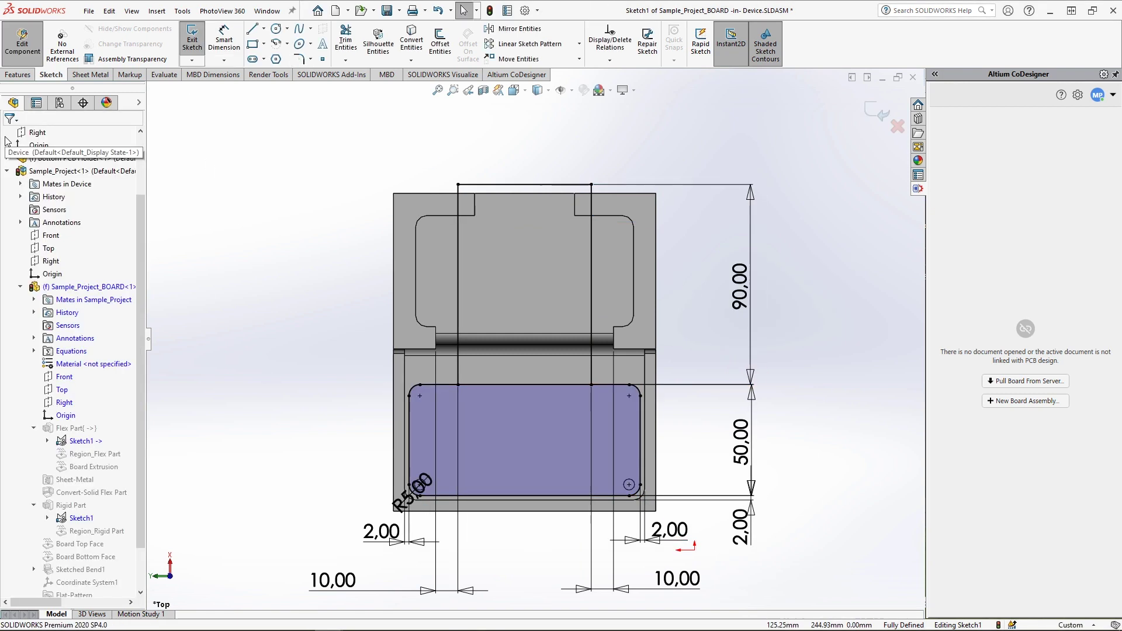
Step: Trim the segment between the two verticals and draw a line spanning them
{"action": "left_click", "coordinate": [346, 41]}
{"action": "left_click", "coordinate": [492, 384]}
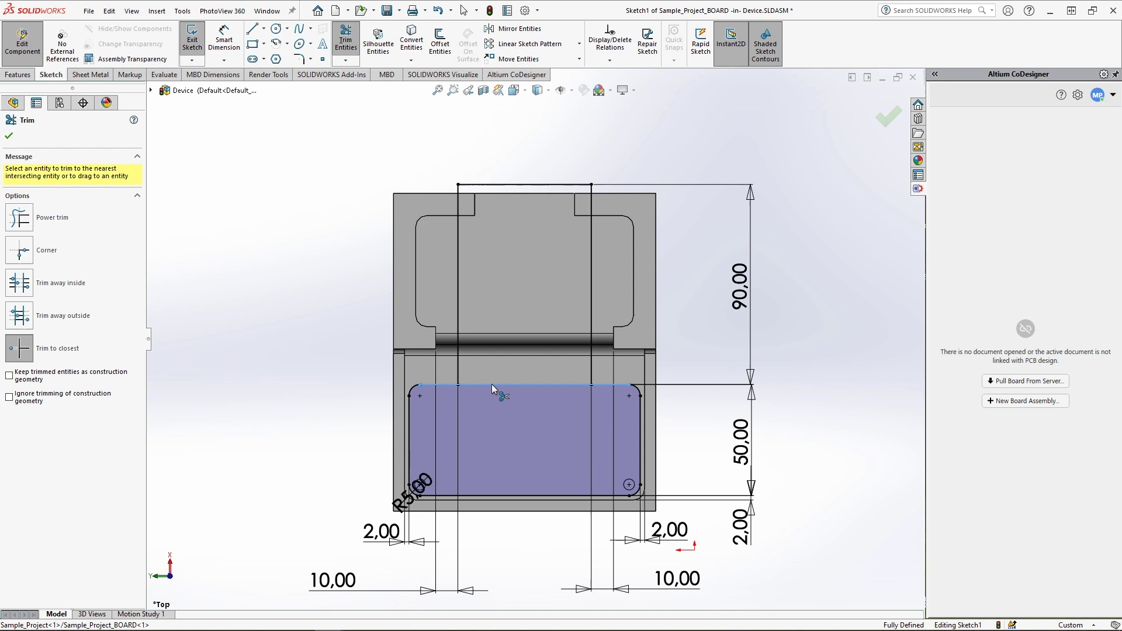
{"action": "key", "text": "Escape"}
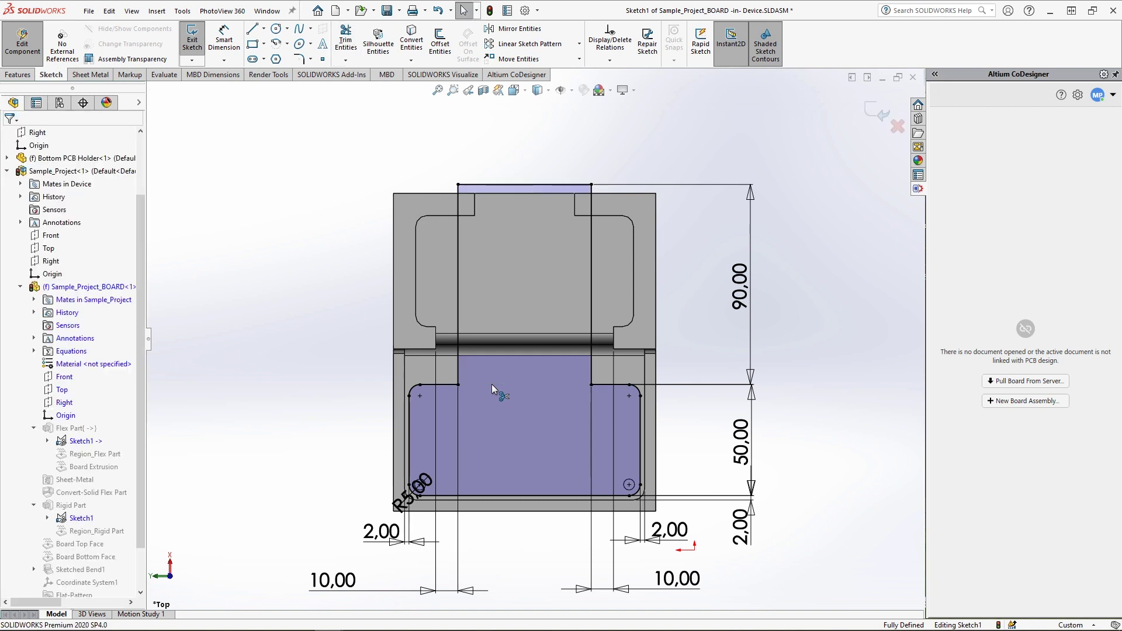
{"action": "left_click", "coordinate": [252, 29]}
{"action": "left_click", "coordinate": [458, 384]}
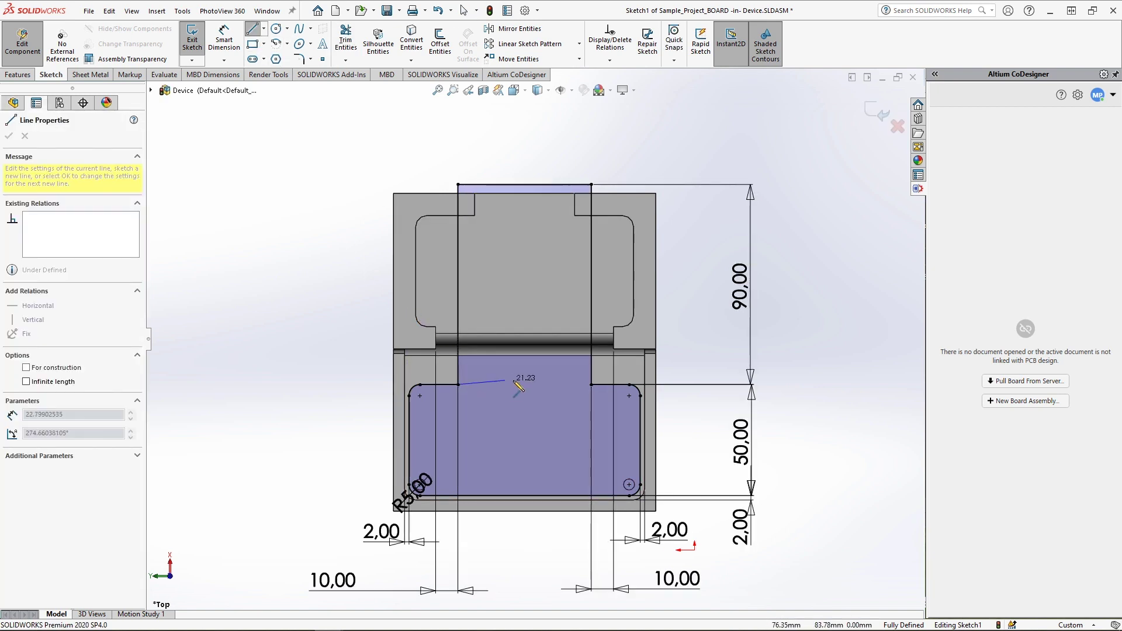
{"action": "left_click", "coordinate": [592, 385]}
{"action": "key", "text": "Escape"}
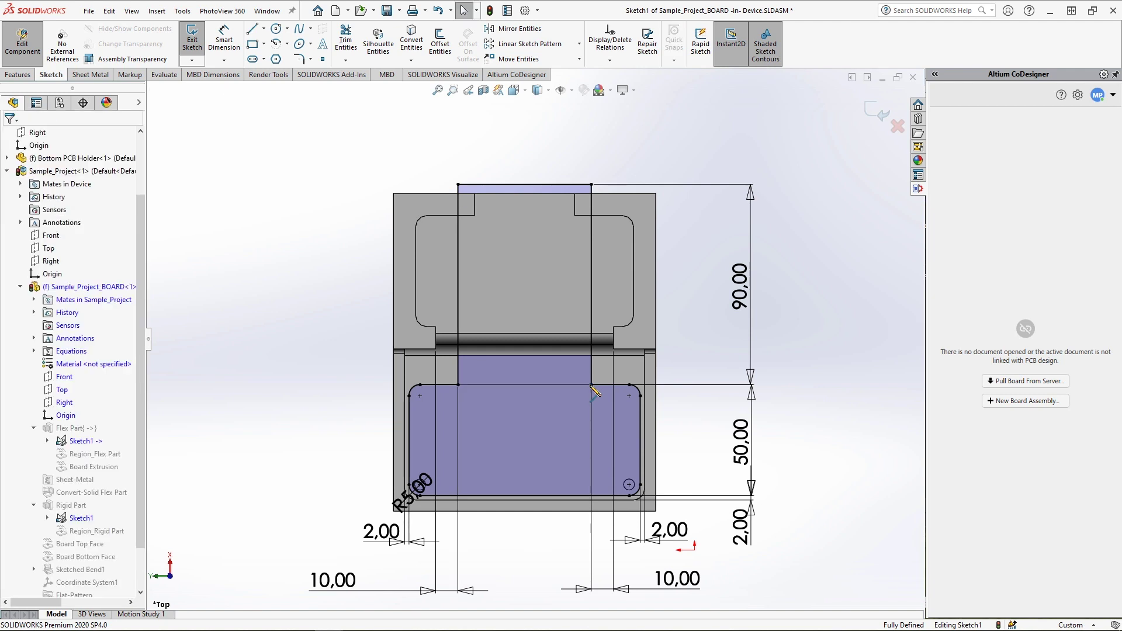
Step: Exit the sketch and replace Flex Part's board-rectangle contour with the Sketch1-Region<2> strip region
{"action": "left_click", "coordinate": [877, 116]}
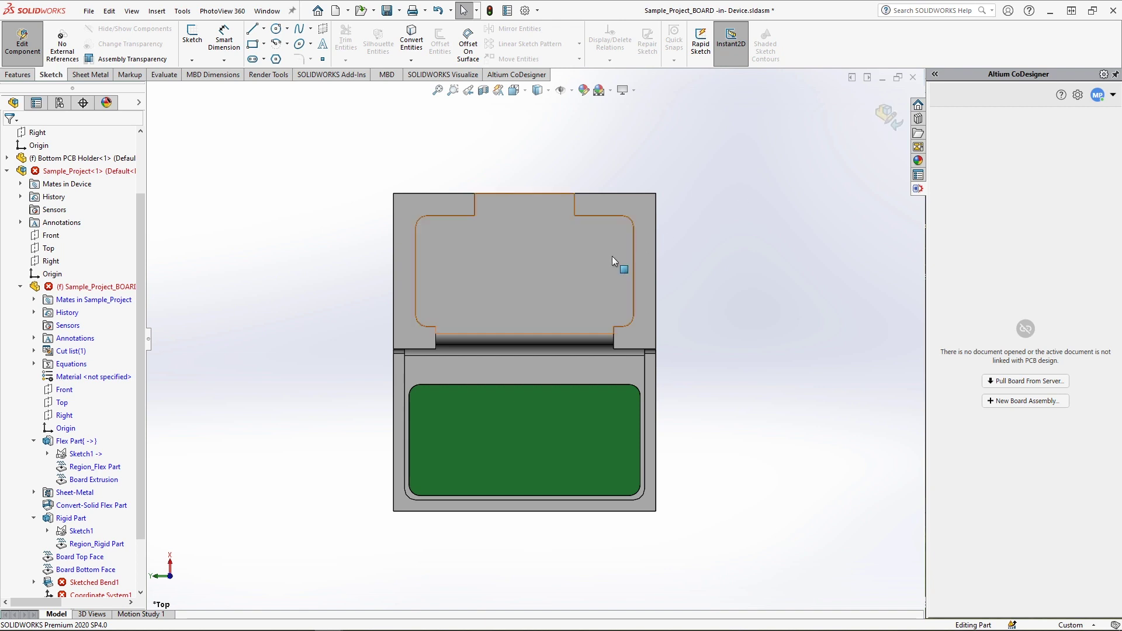
{"action": "left_click", "coordinate": [82, 443]}
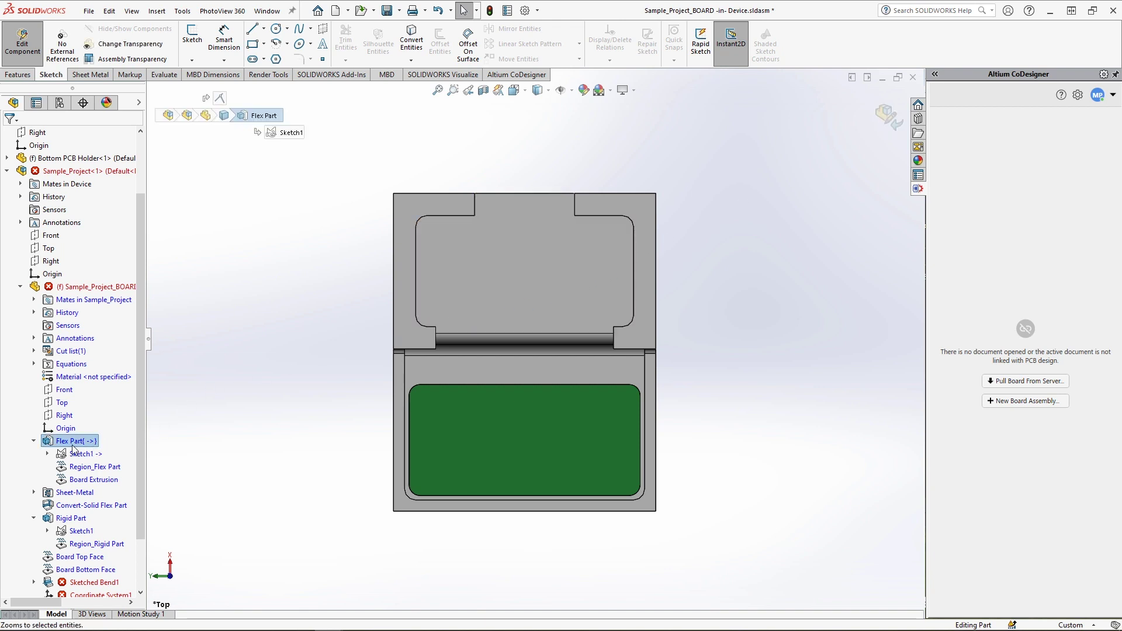
{"action": "right_click", "coordinate": [76, 446]}
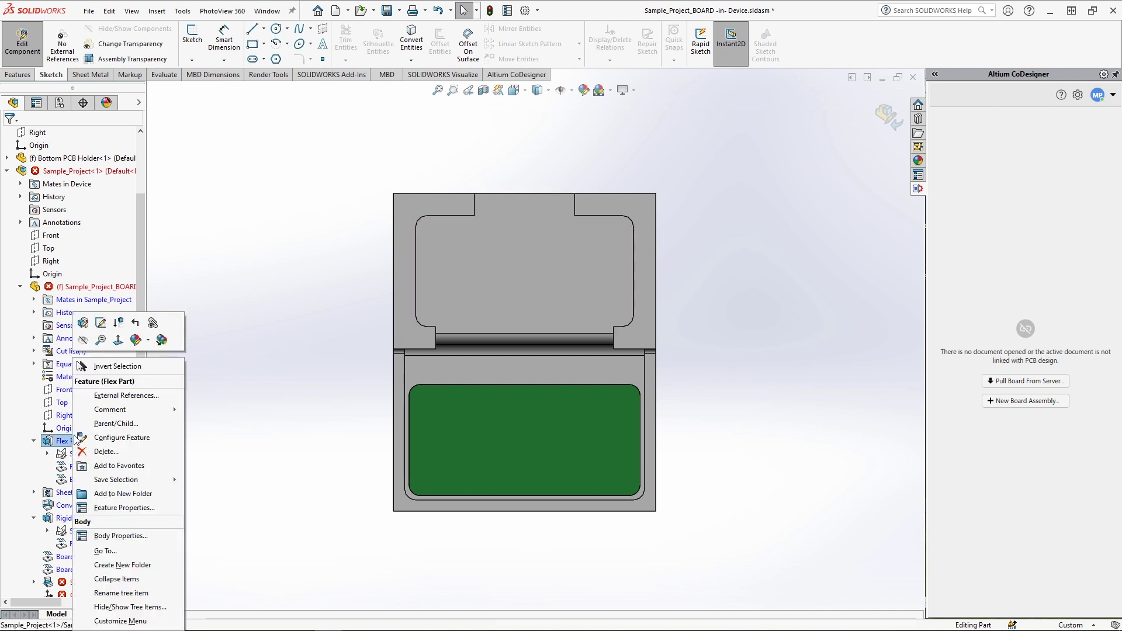
{"action": "left_click", "coordinate": [83, 326]}
{"action": "left_click", "coordinate": [82, 368]}
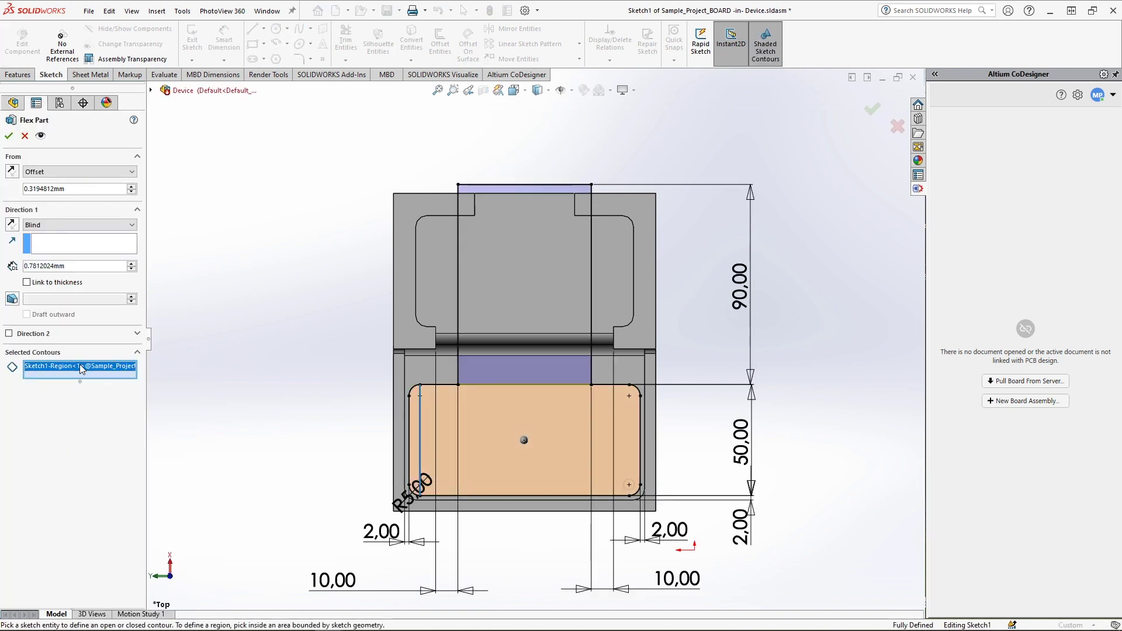
{"action": "key", "text": "Delete"}
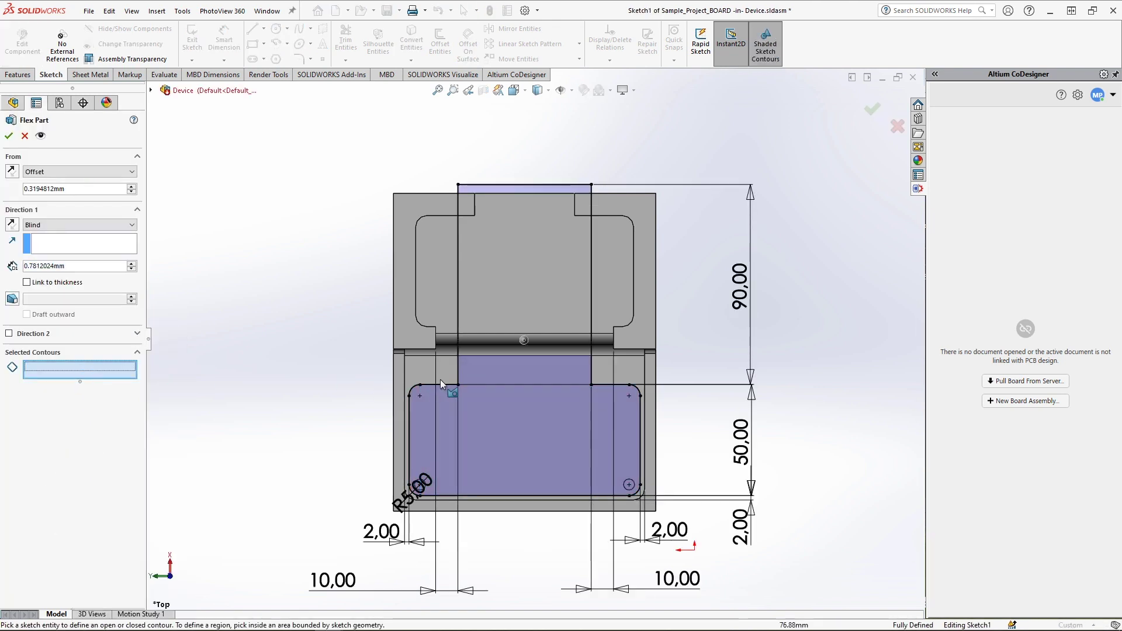
{"action": "left_click", "coordinate": [490, 374]}
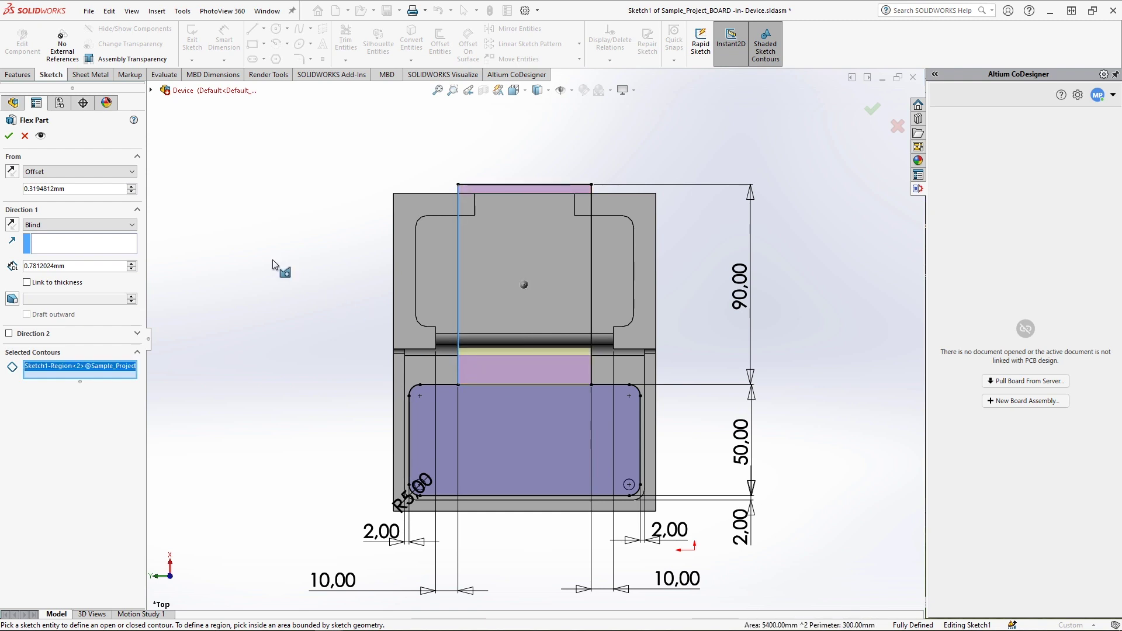
{"action": "left_click", "coordinate": [9, 137]}
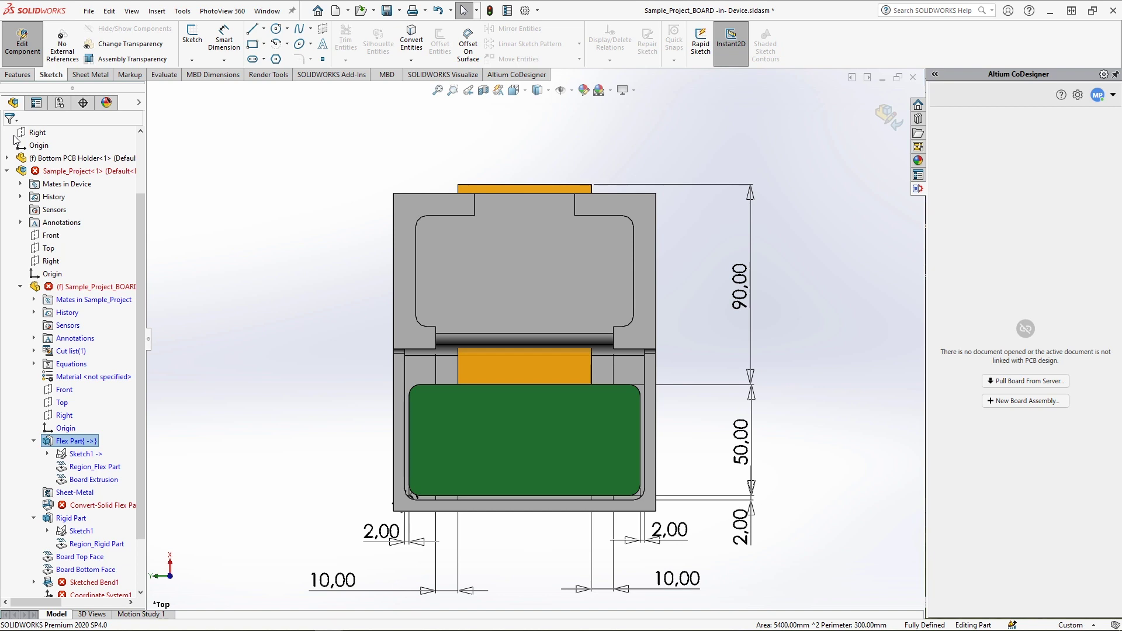
Step: Set the flex strip's bottom face as Convert-Solid Flex Part's fixed face
{"action": "left_click", "coordinate": [120, 506]}
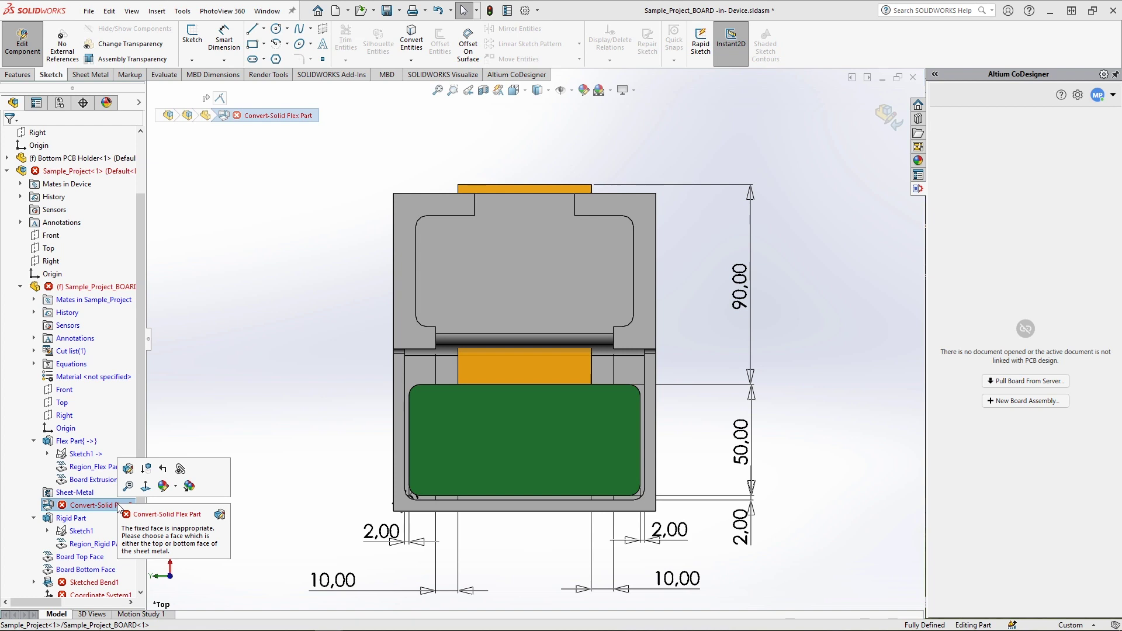
{"action": "left_click", "coordinate": [128, 469]}
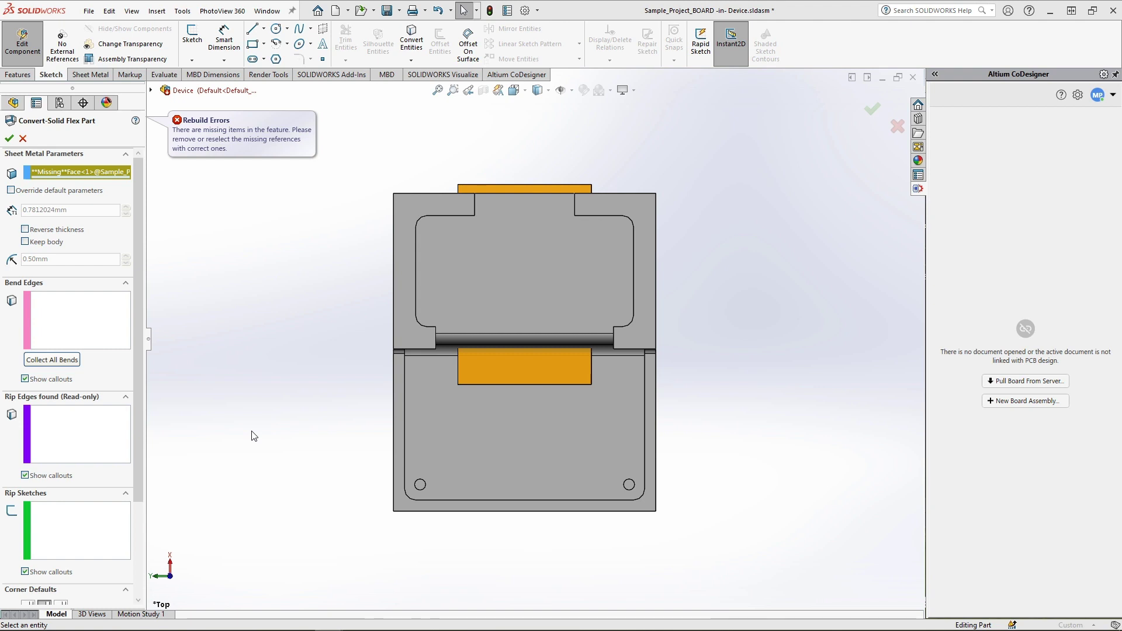
{"action": "key", "text": "ctrl+6"}
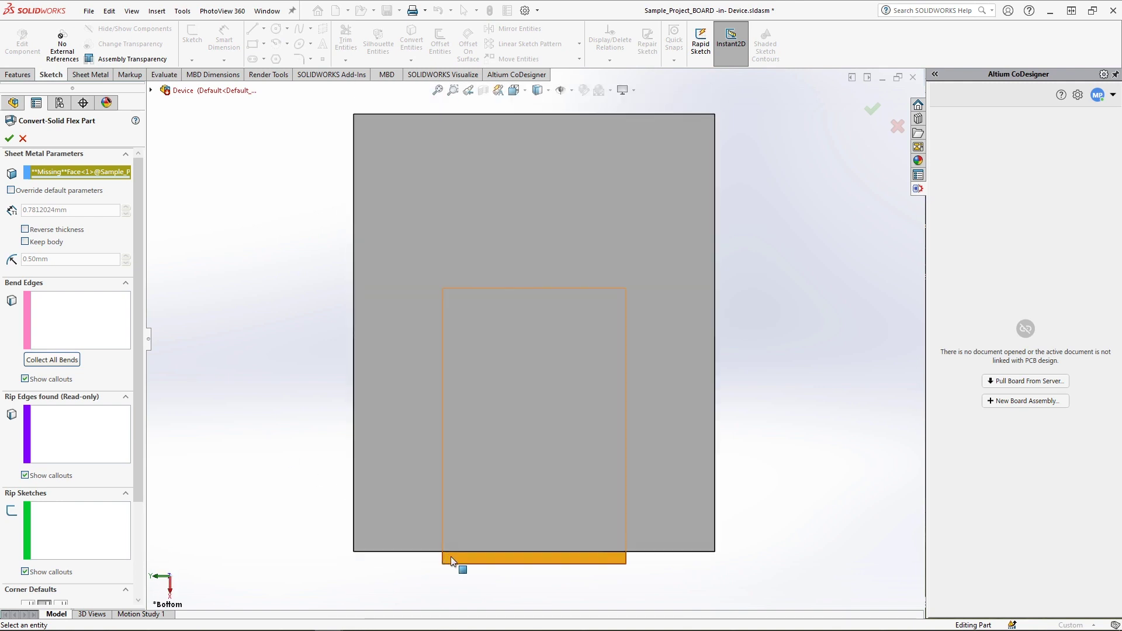
{"action": "left_click", "coordinate": [452, 559]}
{"action": "key", "text": "ctrl+7"}
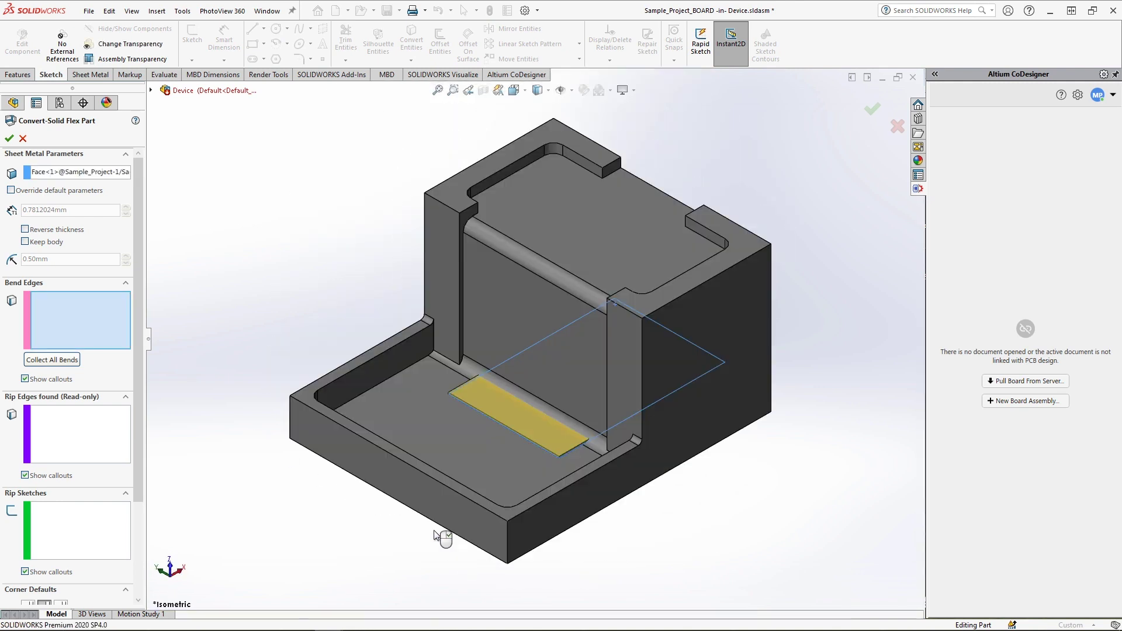
{"action": "left_click", "coordinate": [9, 139]}
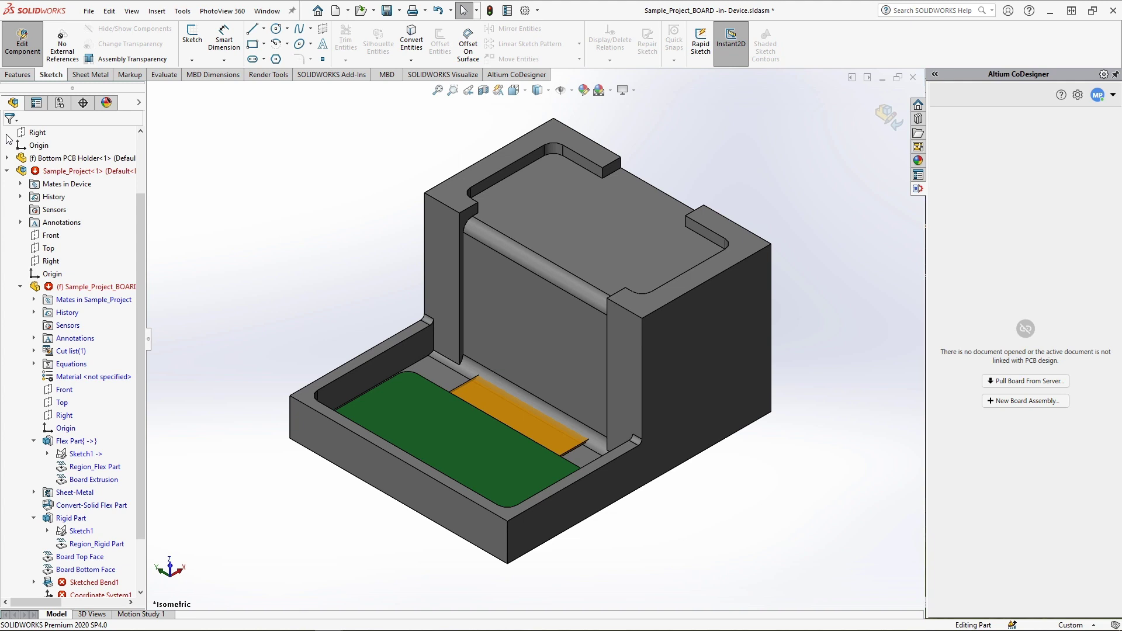
Step: Edit Sketched Bend1's sketch and replace the old bend line with a new one across the strip
{"action": "scroll", "coordinate": [64, 479], "scroll_direction": "down", "scroll_amount": 2}
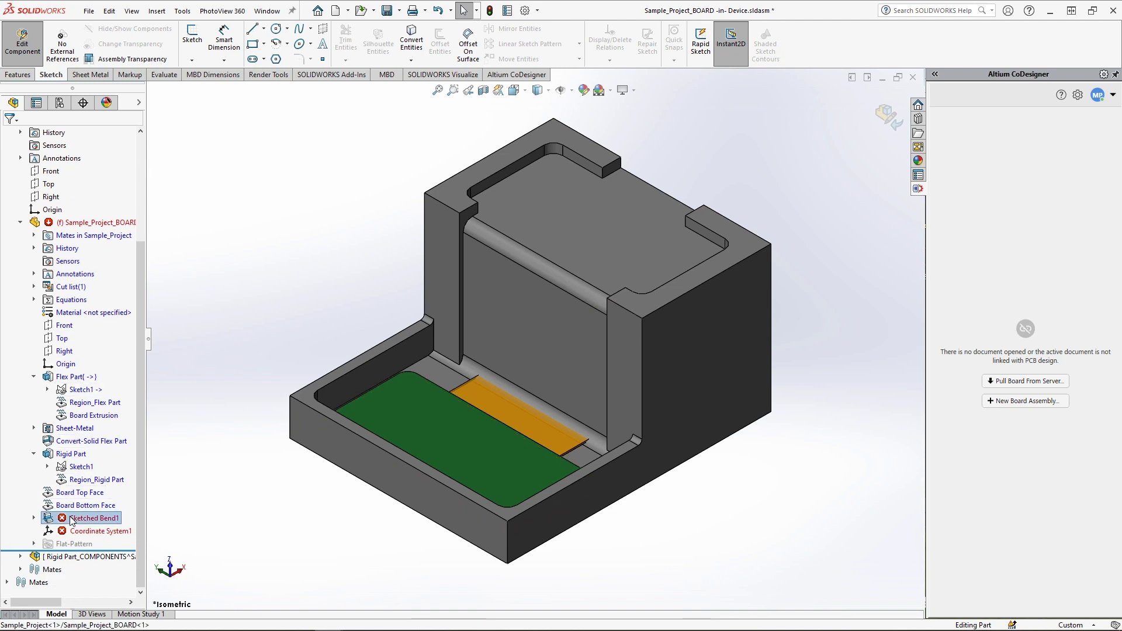
{"action": "left_click", "coordinate": [71, 519]}
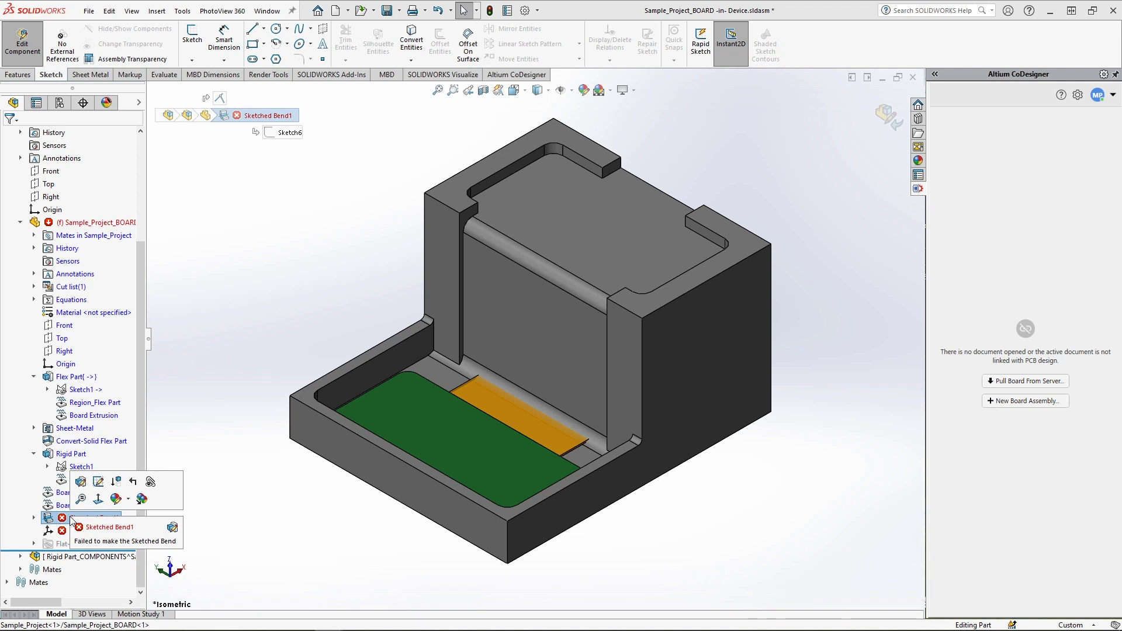
{"action": "left_click", "coordinate": [99, 482]}
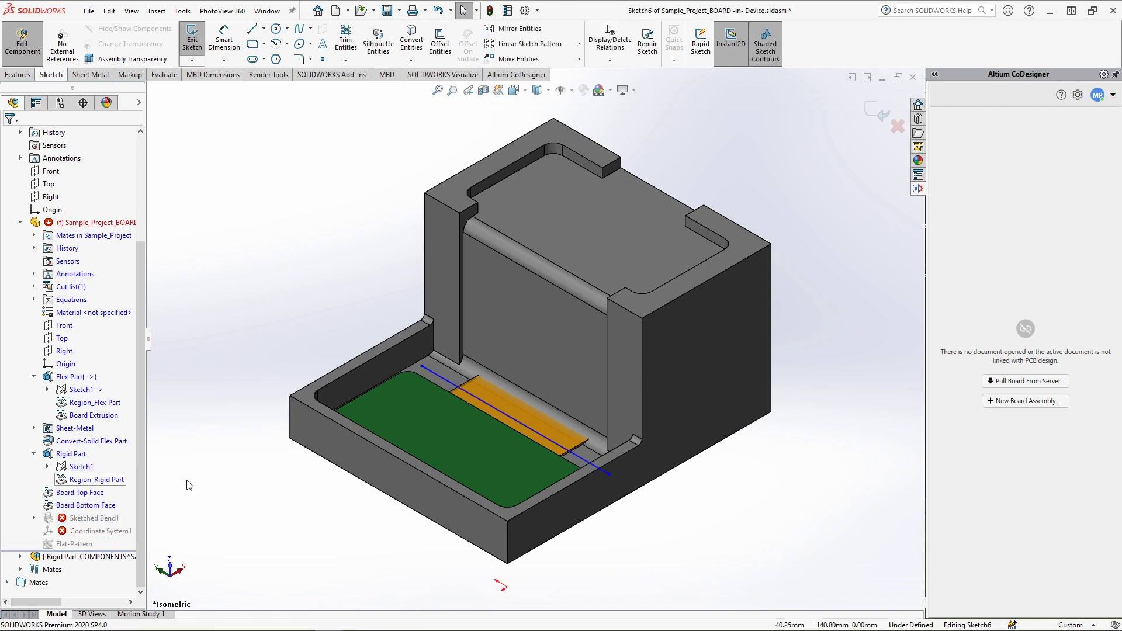
{"action": "key", "text": "ctrl+8"}
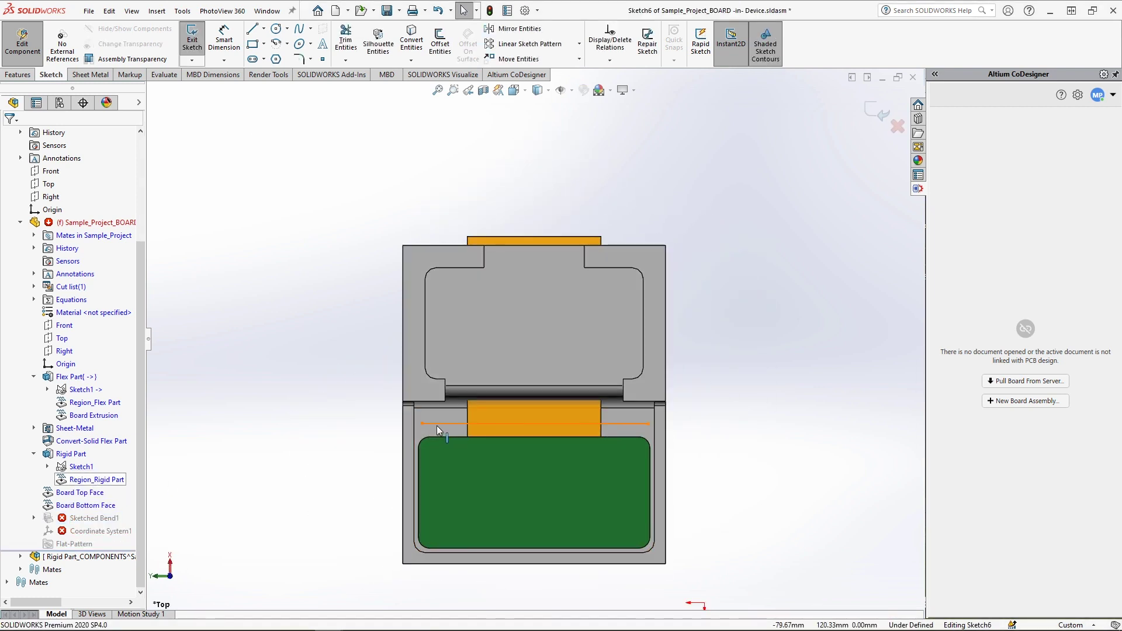
{"action": "key", "text": "Delete"}
{"action": "key", "text": "l"}
{"action": "left_click", "coordinate": [468, 417]}
{"action": "left_click", "coordinate": [601, 417]}
{"action": "key", "text": "Escape"}
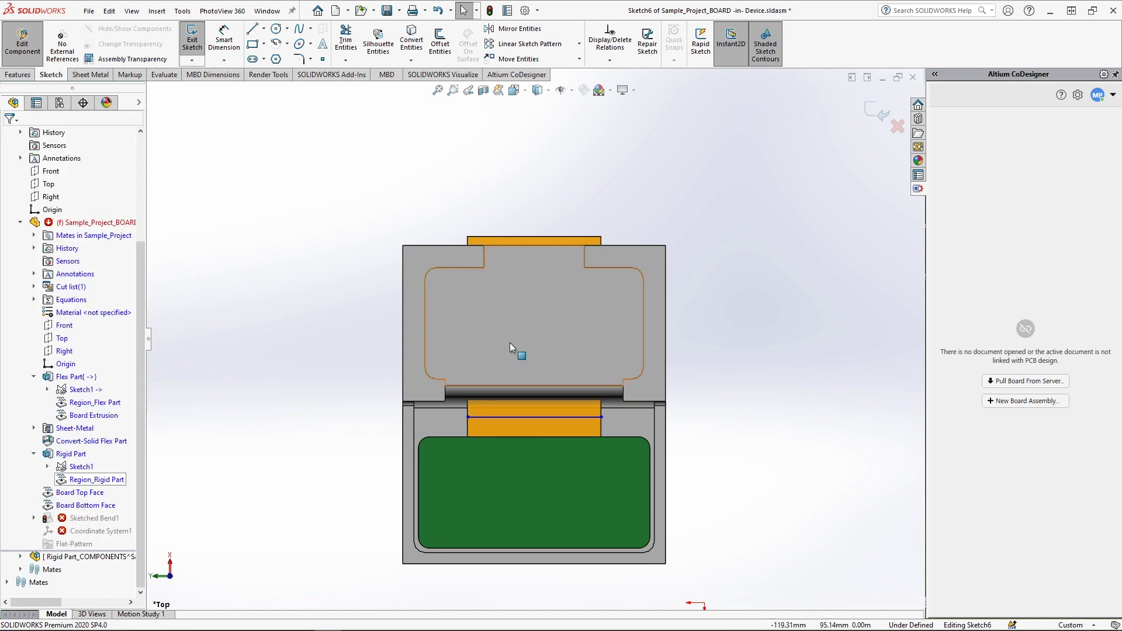
Step: Dimension the new bend line 15 mm from the reference edge and exit the sketch
{"action": "key", "text": "d"}
{"action": "left_click", "coordinate": [553, 417]}
{"action": "left_click", "coordinate": [559, 437]}
{"action": "left_click", "coordinate": [713, 409]}
{"action": "type", "text": "15"}
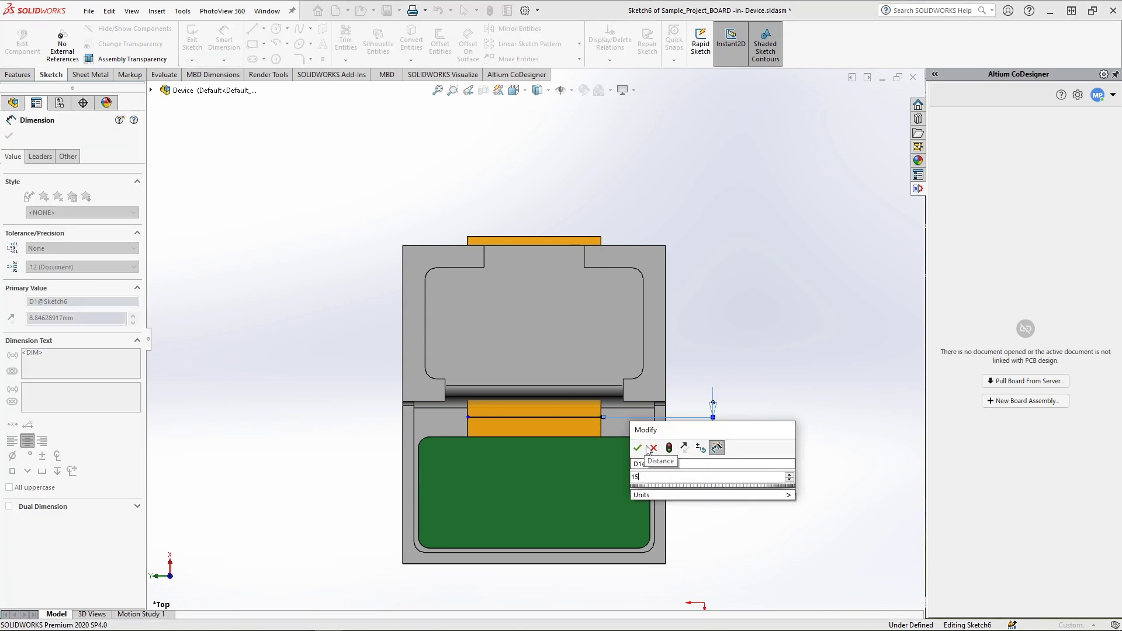
{"action": "key", "text": "Return"}
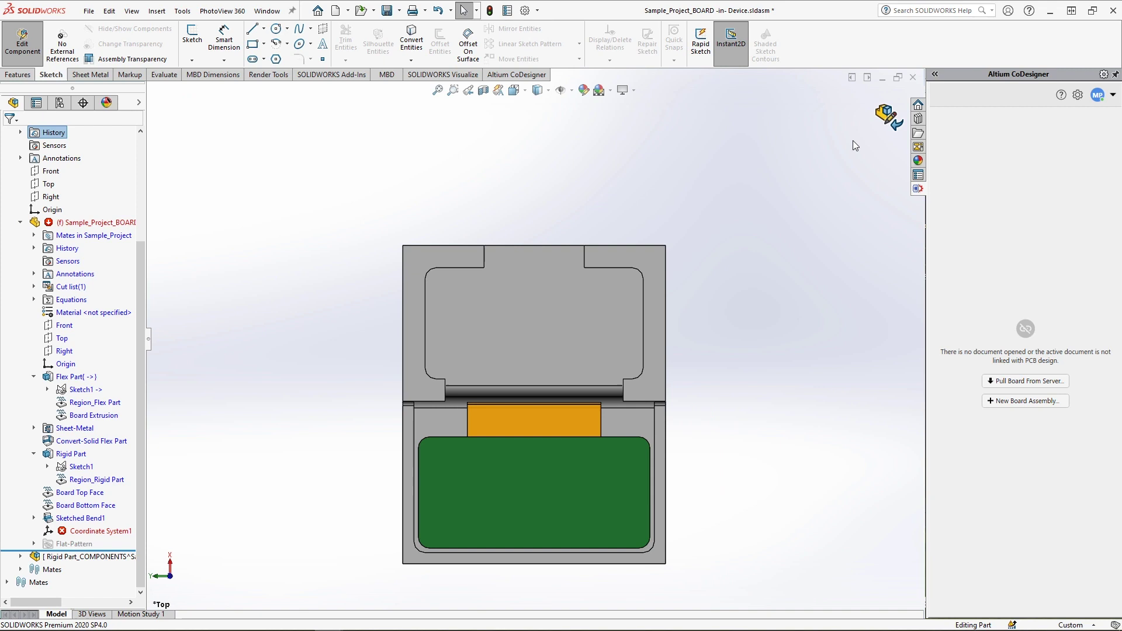
{"action": "key", "text": "ctrl+7"}
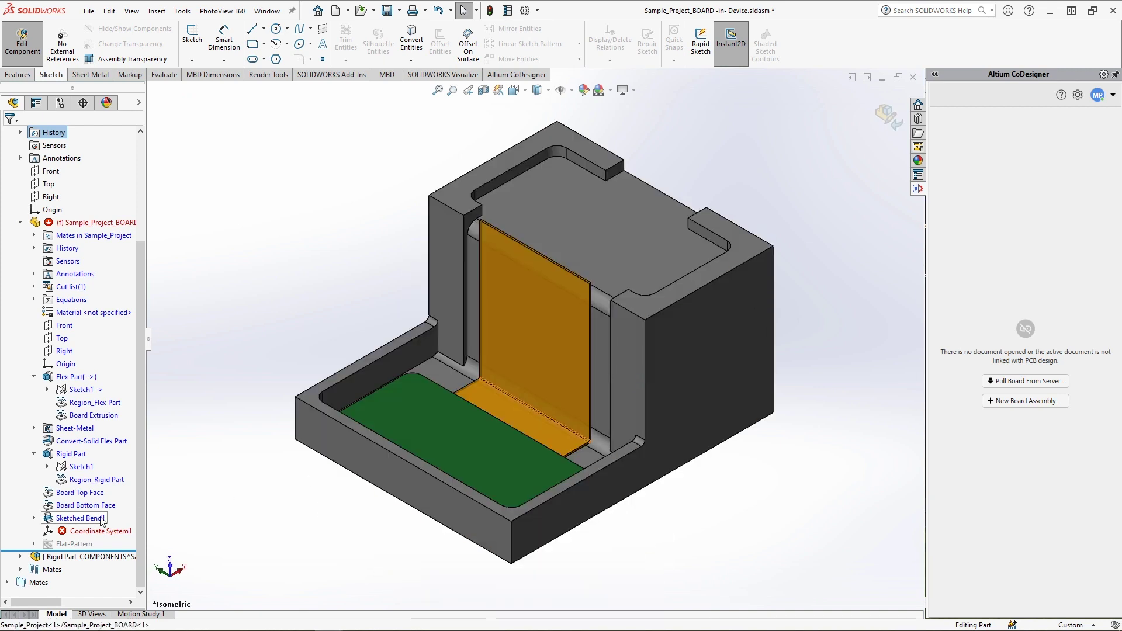
Step: Set Sketched Bend1's bend radius to 5 mm
{"action": "left_click", "coordinate": [102, 519]}
{"action": "left_click", "coordinate": [112, 491]}
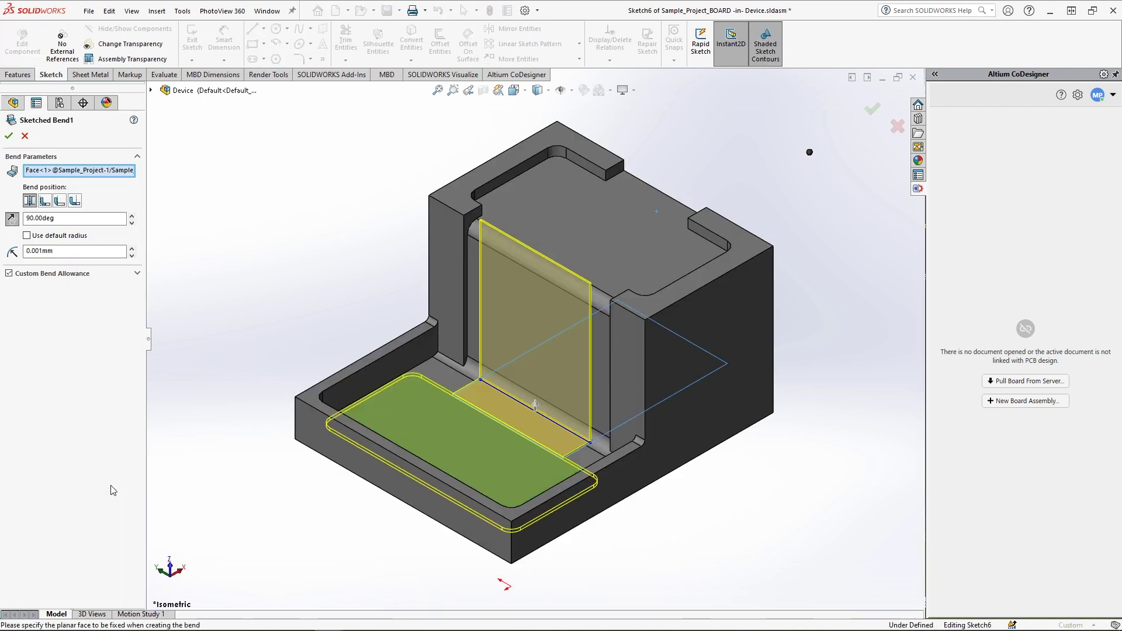
{"action": "left_click", "coordinate": [64, 251]}
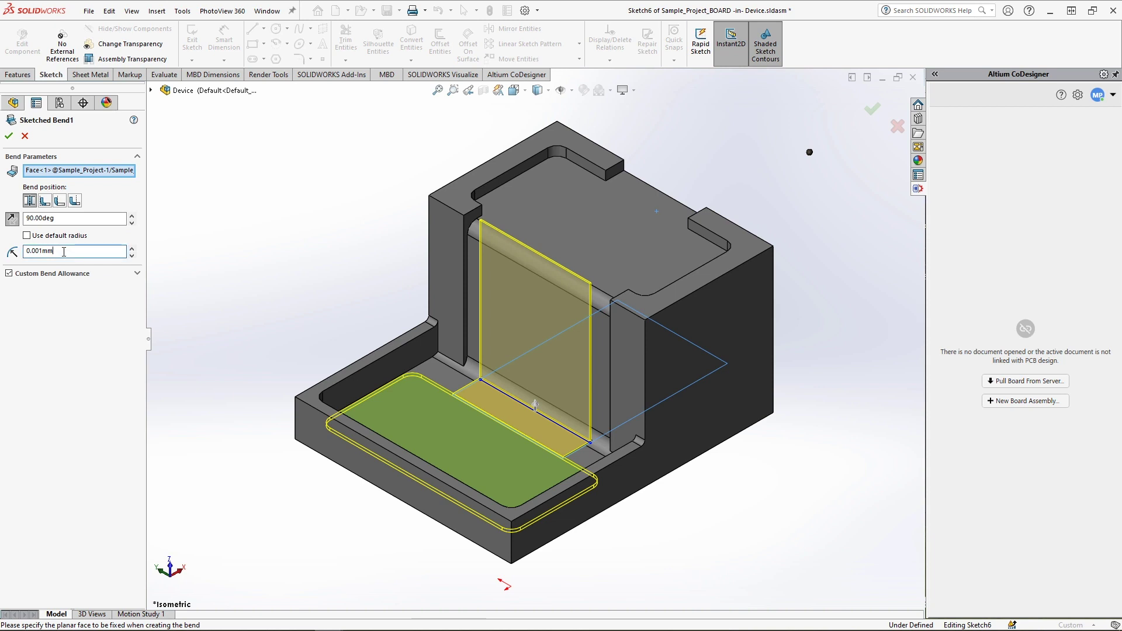
{"action": "double_click", "coordinate": [65, 251]}
{"action": "type", "text": "5"}
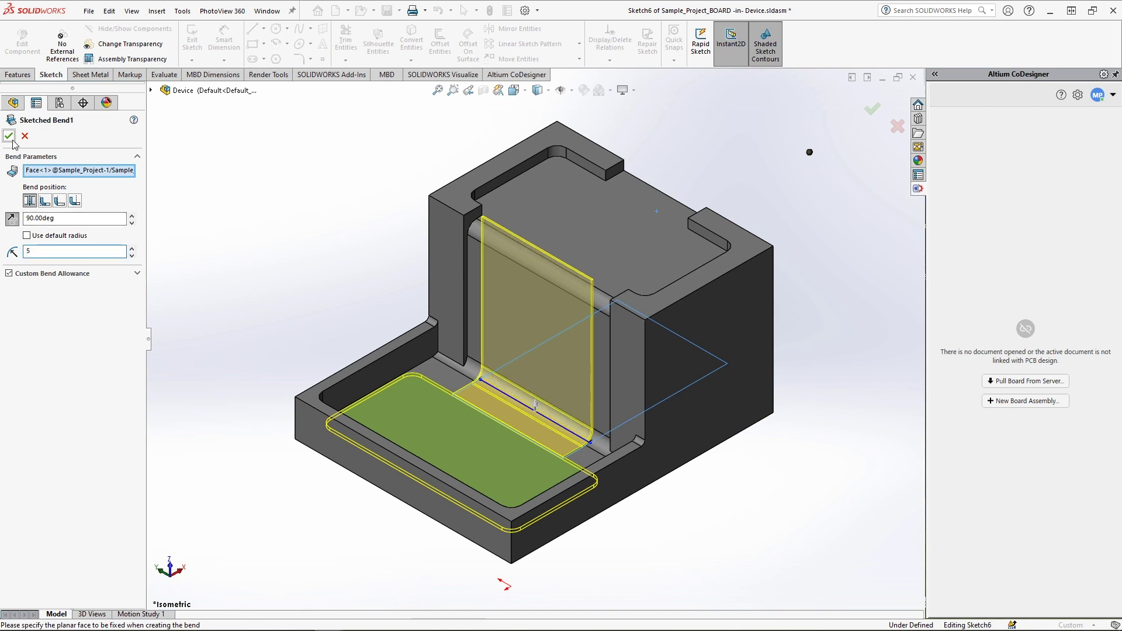
{"action": "left_click", "coordinate": [9, 135]}
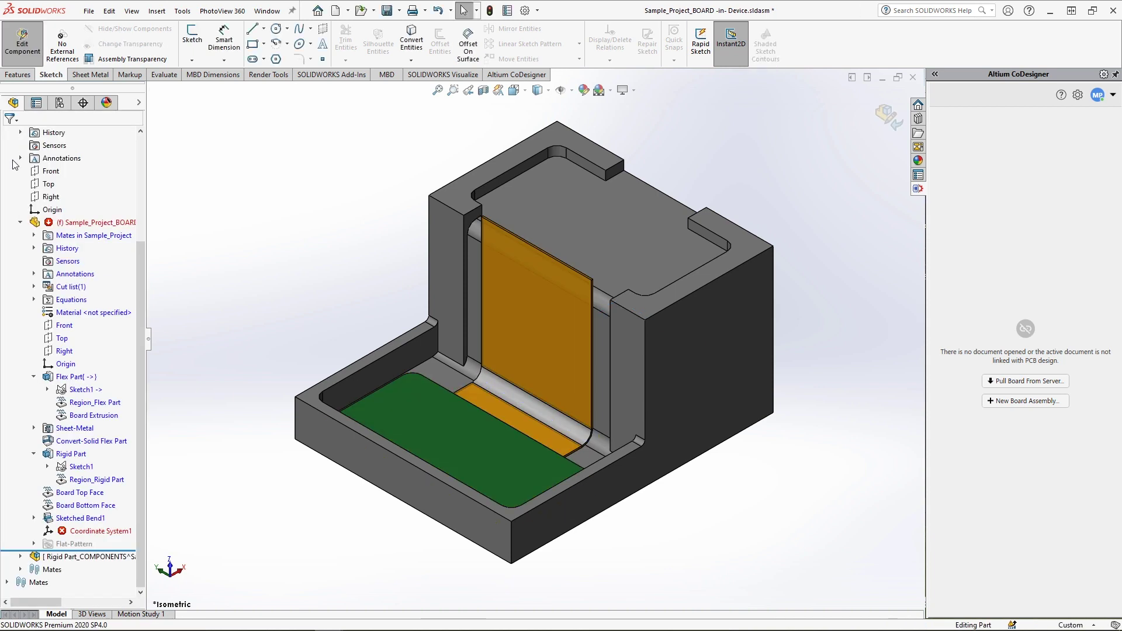
{"action": "left_click", "coordinate": [101, 530]}
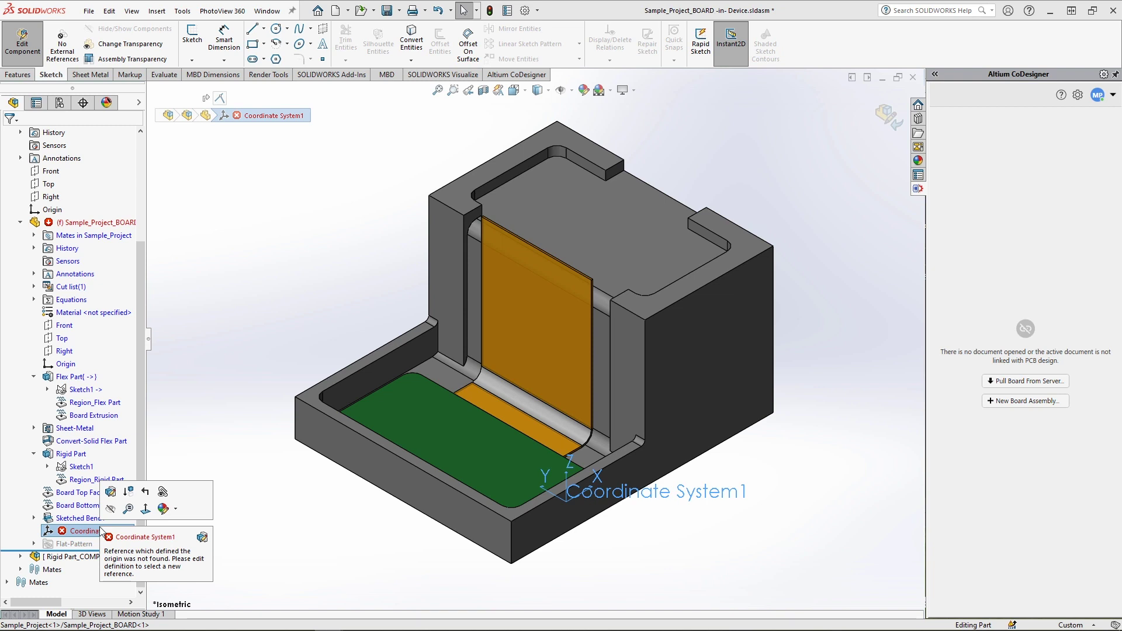
{"action": "left_click", "coordinate": [203, 465]}
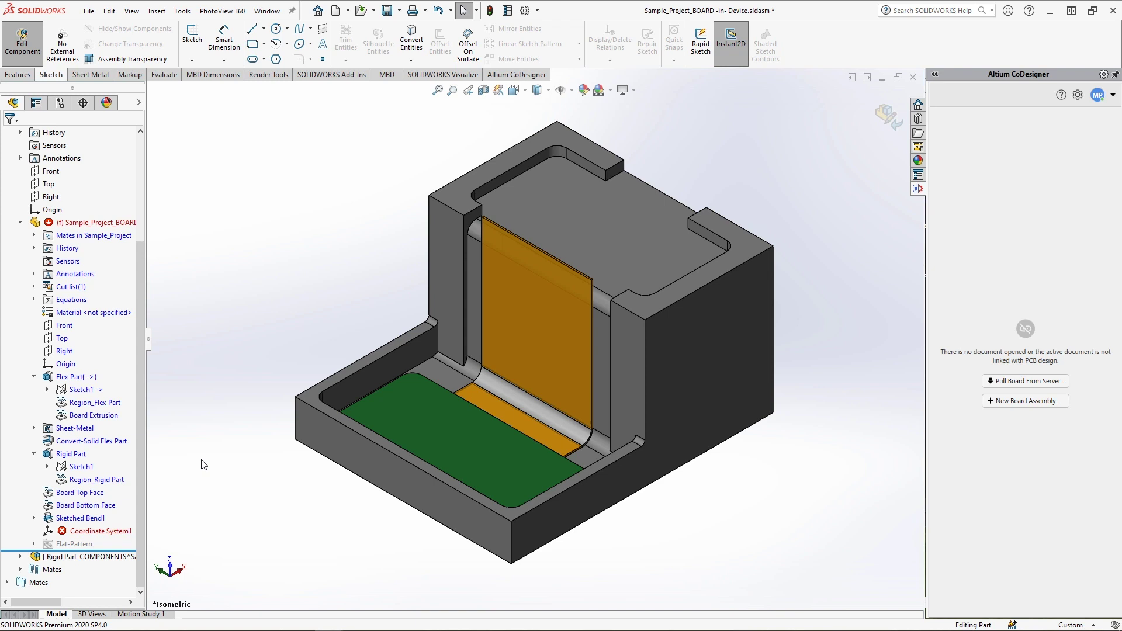
Step: Sketch a line across the flex face 10.66 mm below its top edge and exit the sketch
{"action": "key", "text": "ctrl+1"}
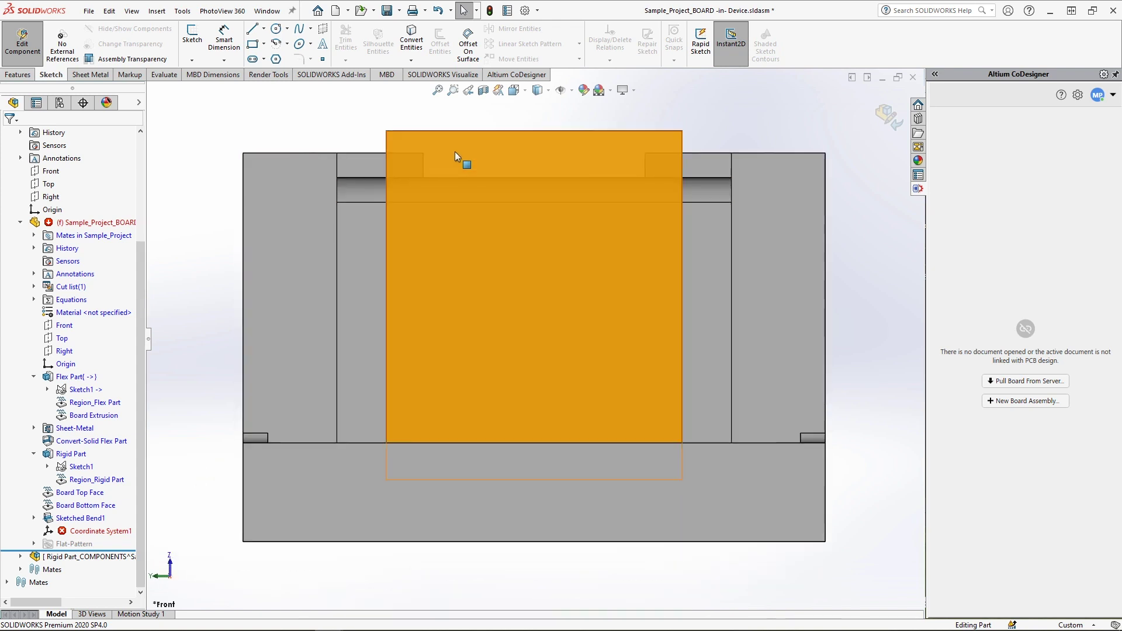
{"action": "left_click", "coordinate": [473, 148]}
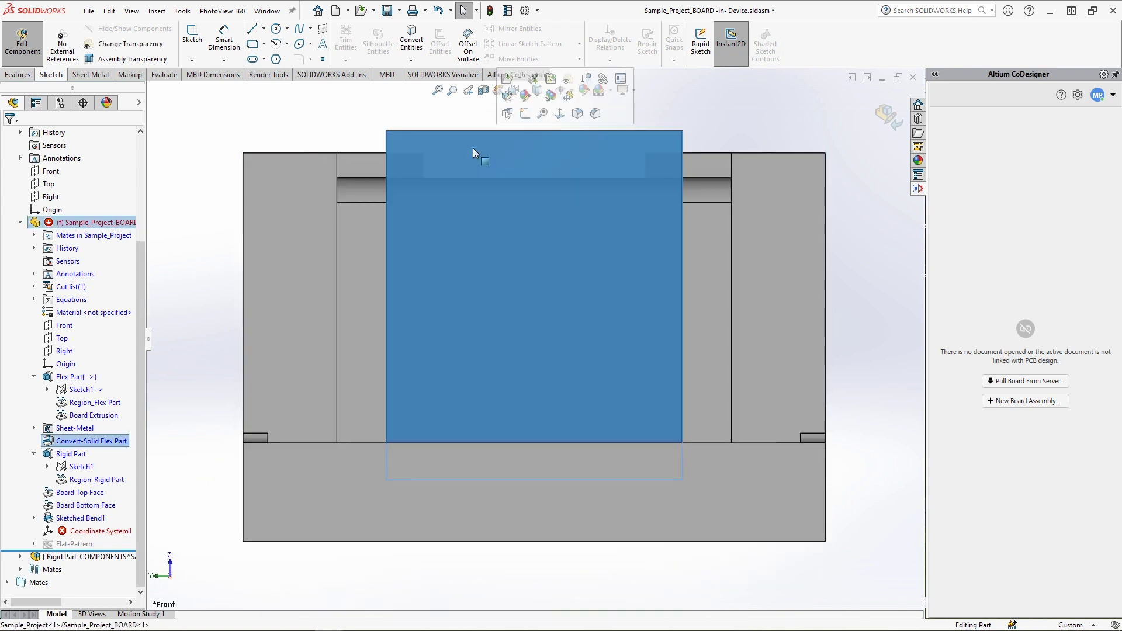
{"action": "left_click", "coordinate": [525, 116]}
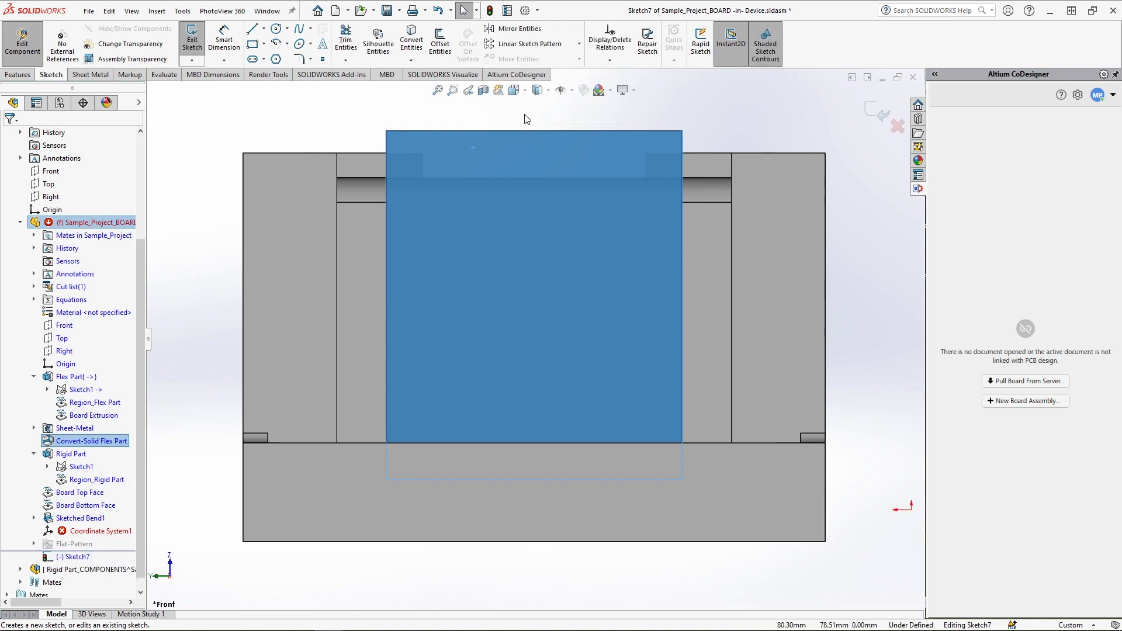
{"action": "key", "text": "l"}
{"action": "left_click_drag", "start_coordinate": [387, 183], "coordinate": [682, 183]}
{"action": "key", "text": "Escape"}
{"action": "key", "text": "d"}
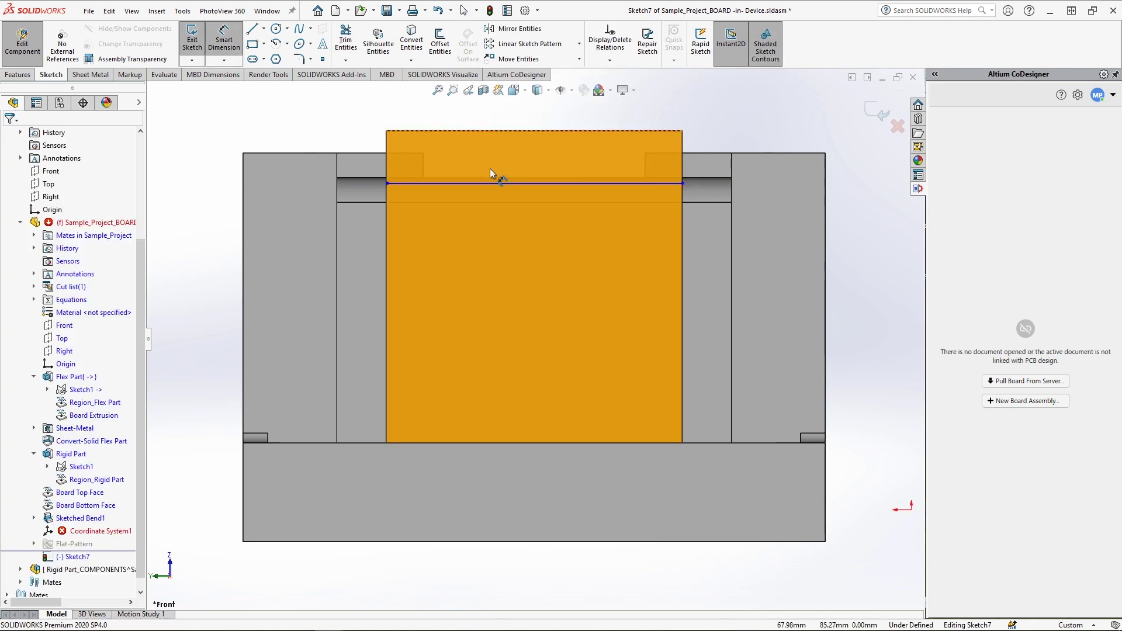
{"action": "left_click", "coordinate": [497, 183]}
{"action": "left_click", "coordinate": [619, 131]}
{"action": "left_click", "coordinate": [728, 171]}
{"action": "key", "text": "Return"}
{"action": "left_click", "coordinate": [879, 111]}
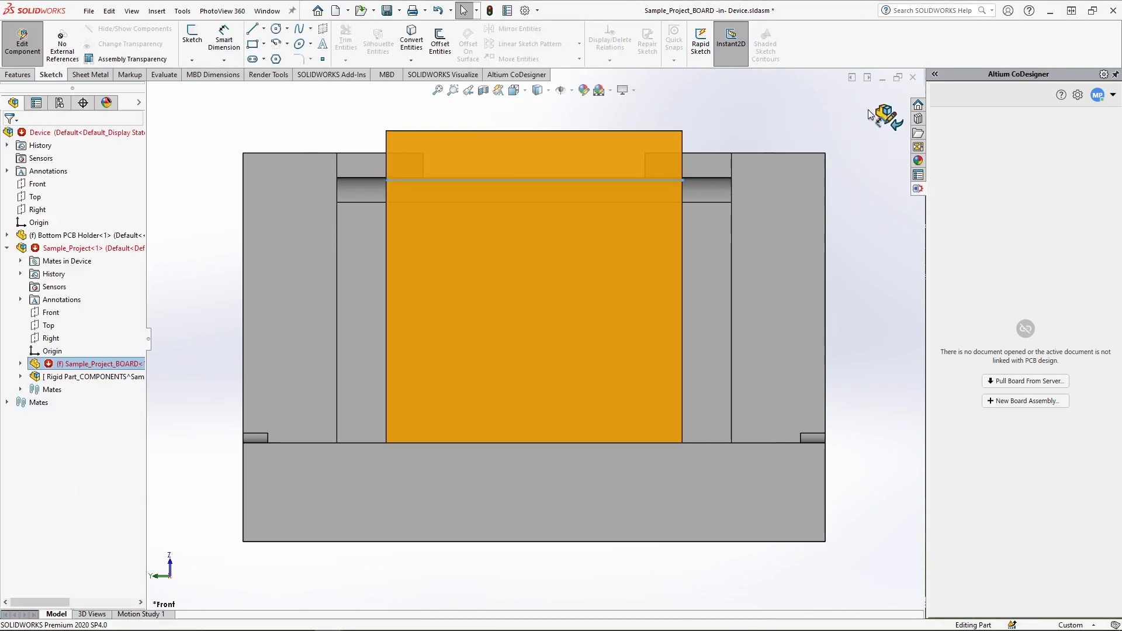
Step: Apply a Sketched Bend to the flex section with a chosen fixed face and 5 mm radius
{"action": "left_click", "coordinate": [91, 74]}
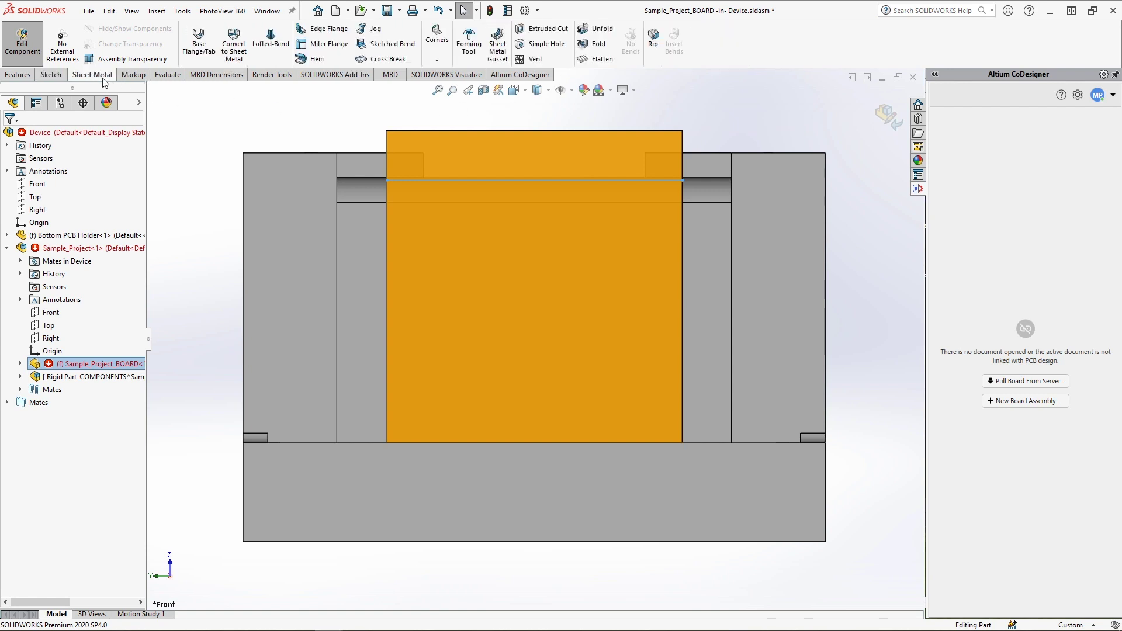
{"action": "left_click", "coordinate": [408, 49]}
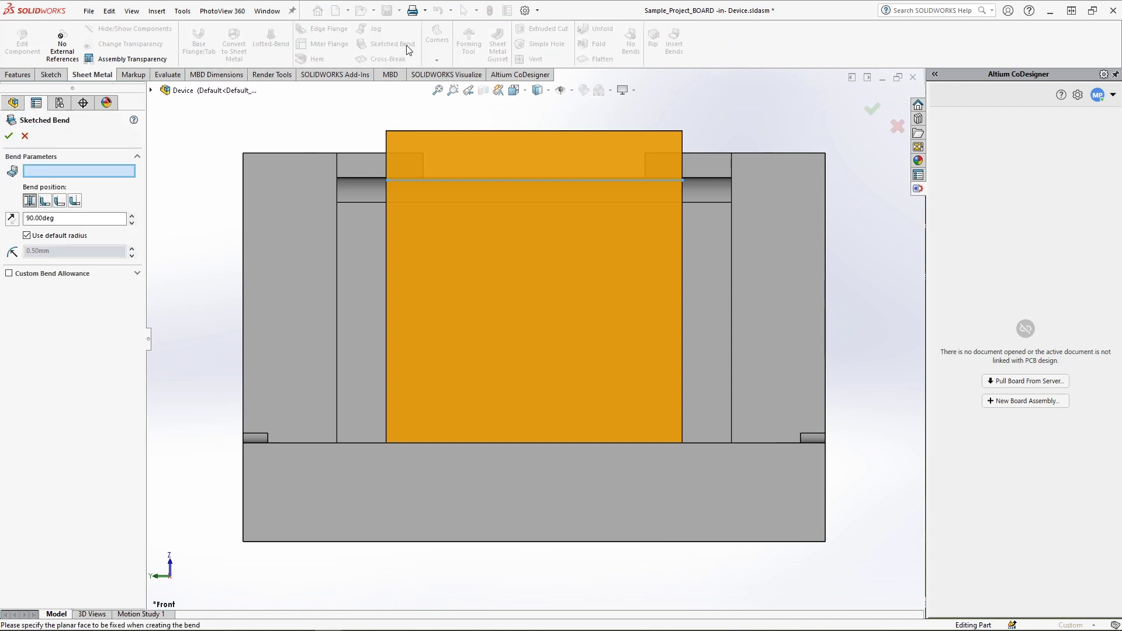
{"action": "left_click", "coordinate": [497, 216]}
{"action": "key", "text": "ctrl+7"}
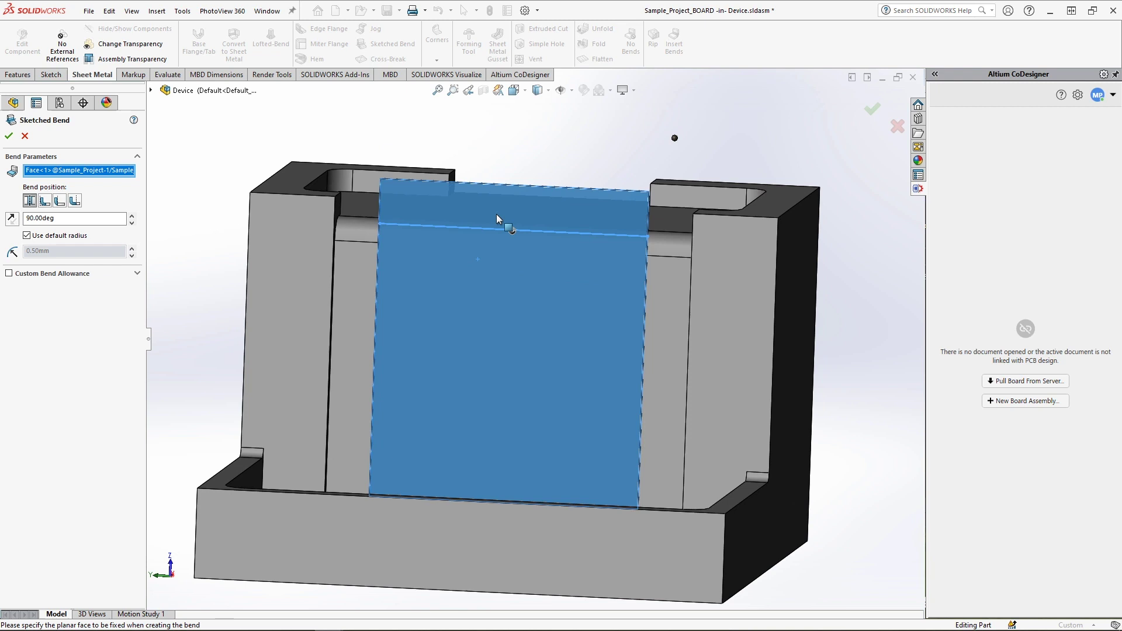
{"action": "left_click", "coordinate": [27, 236]}
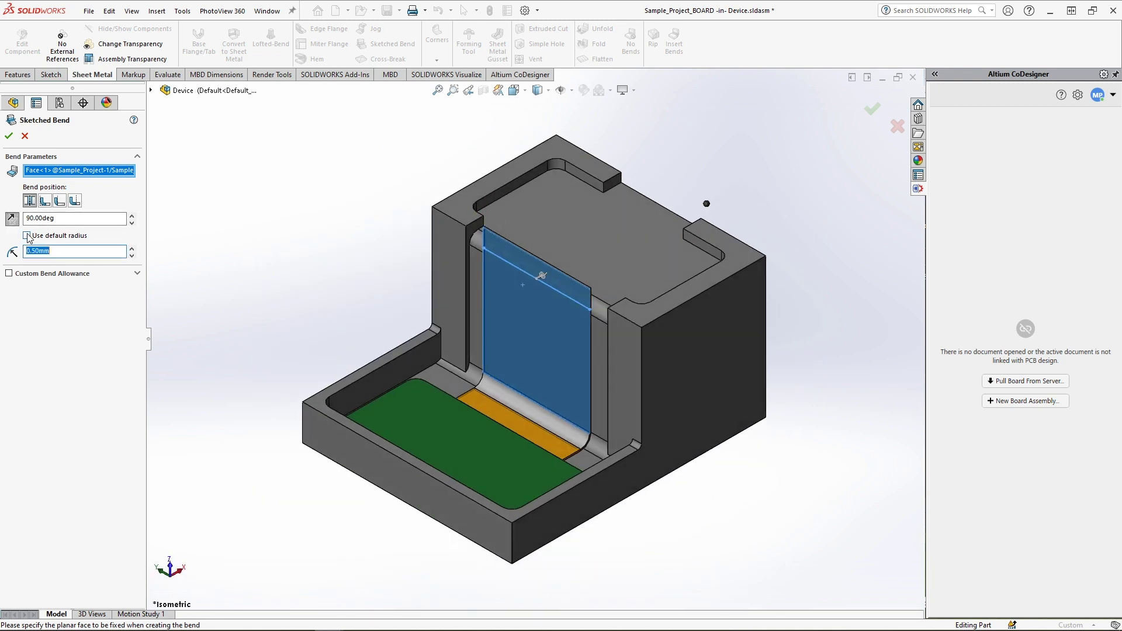
{"action": "type", "text": "5."}
{"action": "left_click", "coordinate": [8, 136]}
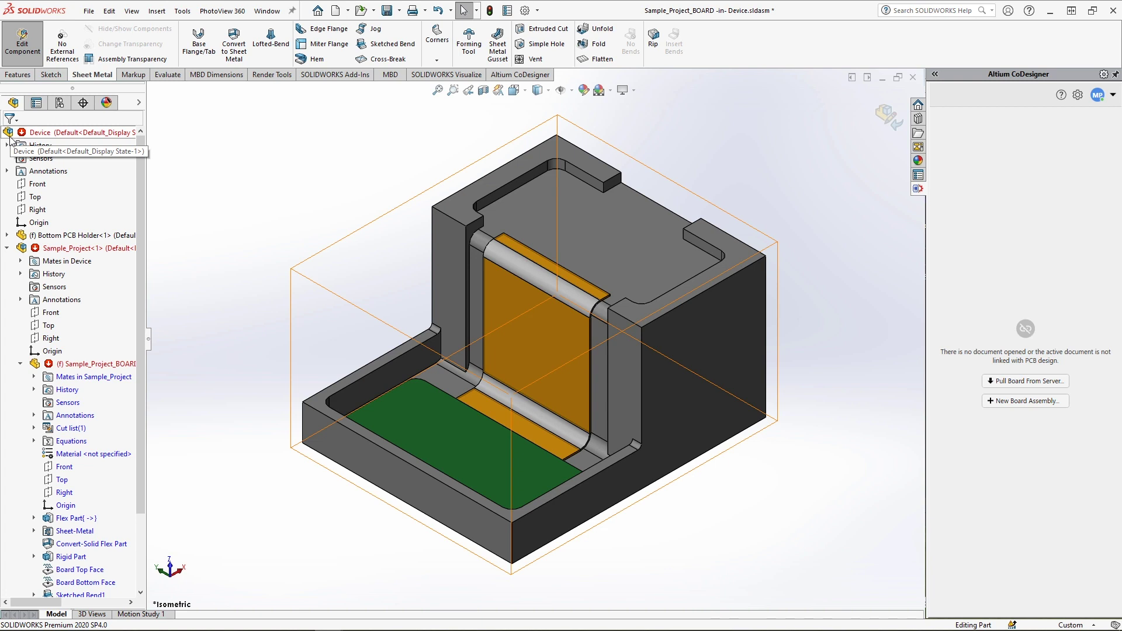
Step: Hide the Bottom PCB Holder and roll the history back above Sketched Bend1
{"action": "left_click", "coordinate": [130, 235]}
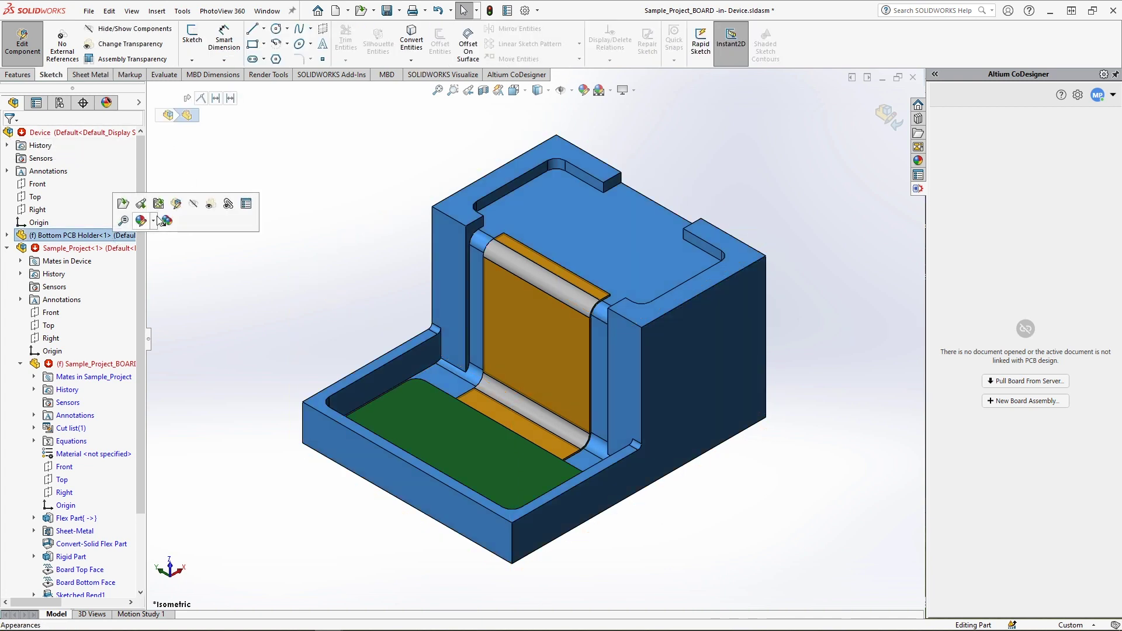
{"action": "left_click", "coordinate": [194, 203]}
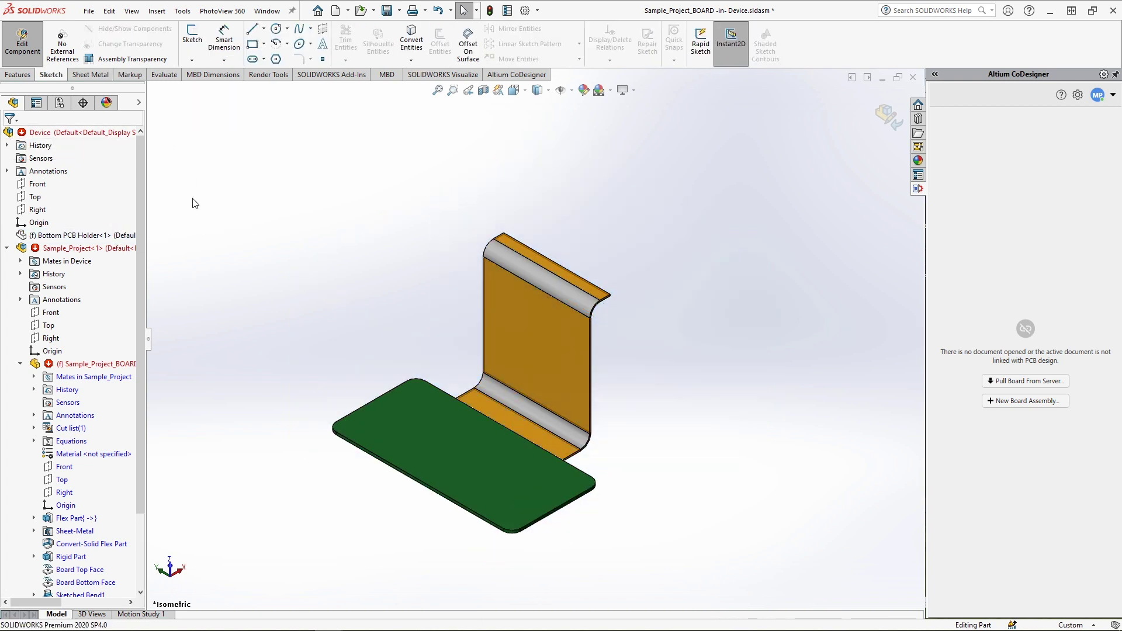
{"action": "scroll", "coordinate": [111, 234], "scroll_direction": "down", "scroll_amount": 3}
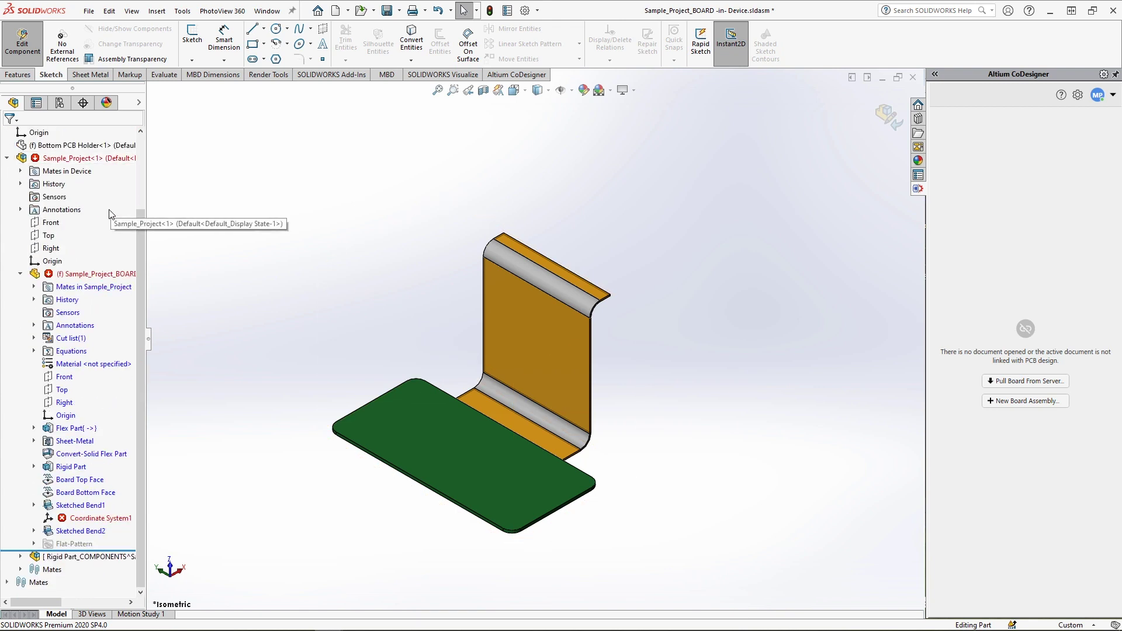
{"action": "left_click_drag", "start_coordinate": [117, 550], "coordinate": [111, 498]}
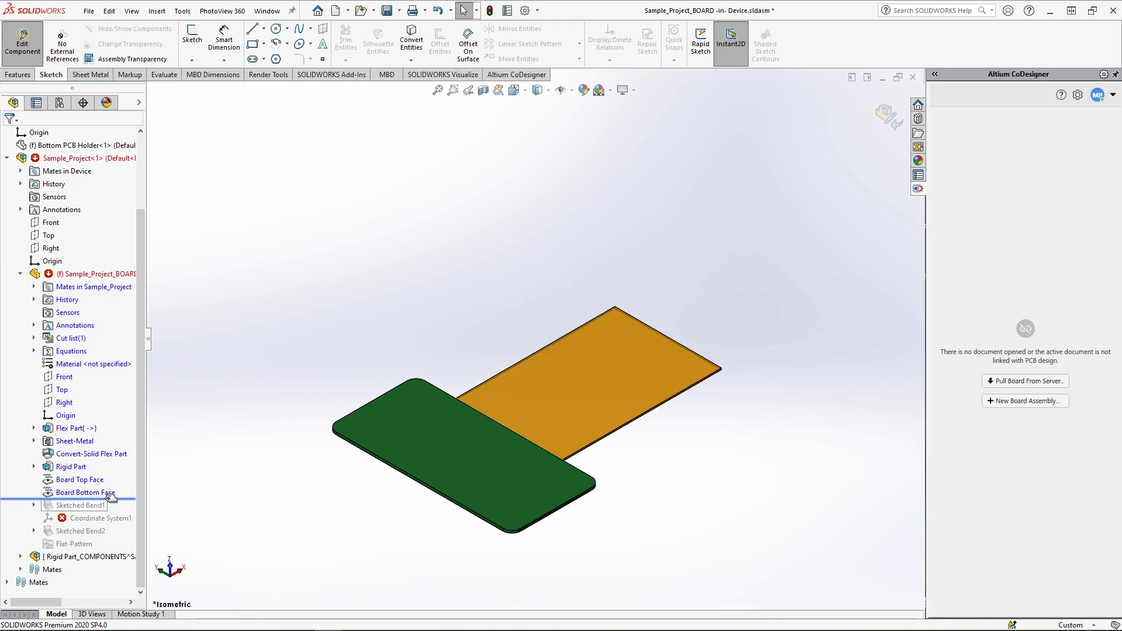
Step: In Rigid Part's Sketch1, add a 90 × 45 mm rectangle offset 15 mm with R5 corners
{"action": "left_click", "coordinate": [33, 466]}
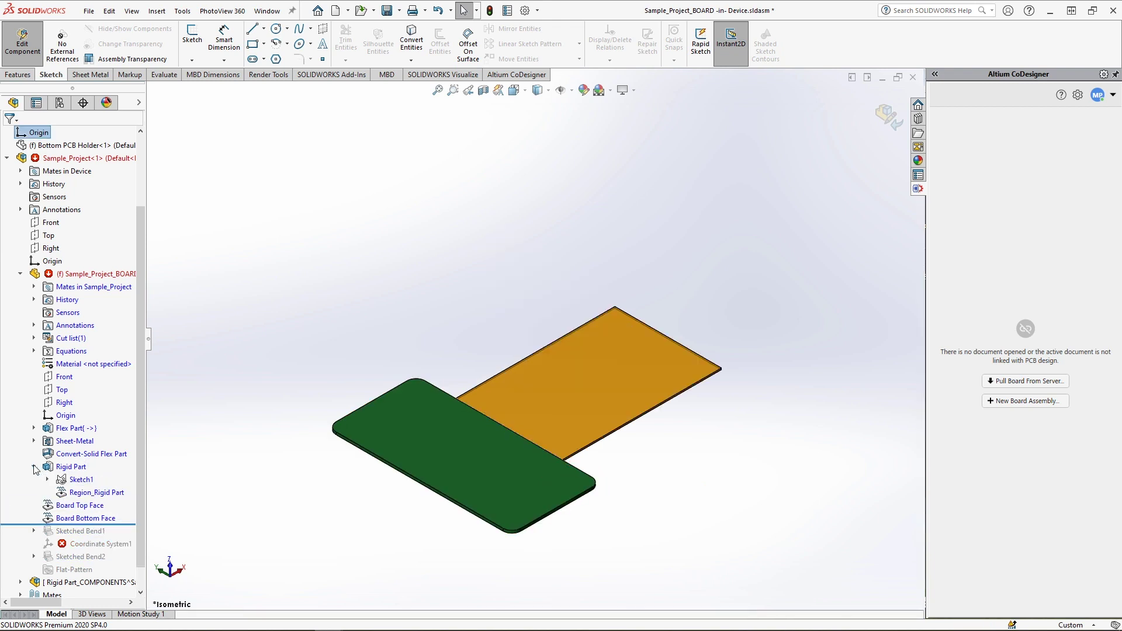
{"action": "left_click", "coordinate": [77, 479]}
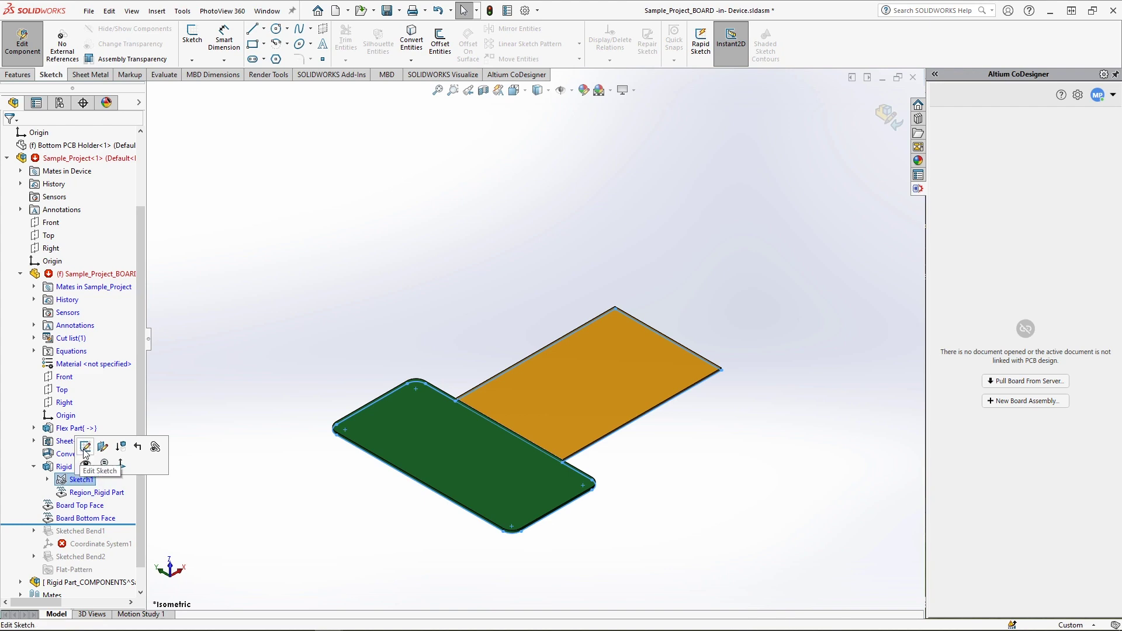
{"action": "left_click", "coordinate": [86, 447]}
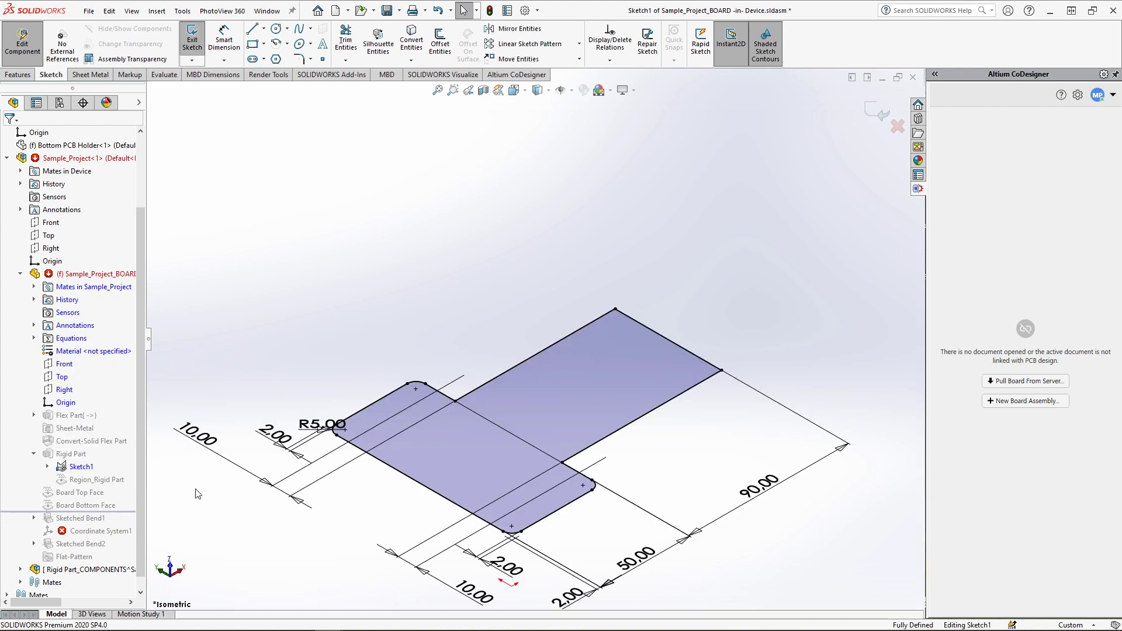
{"action": "key", "text": "ctrl+5"}
{"action": "key", "text": "l"}
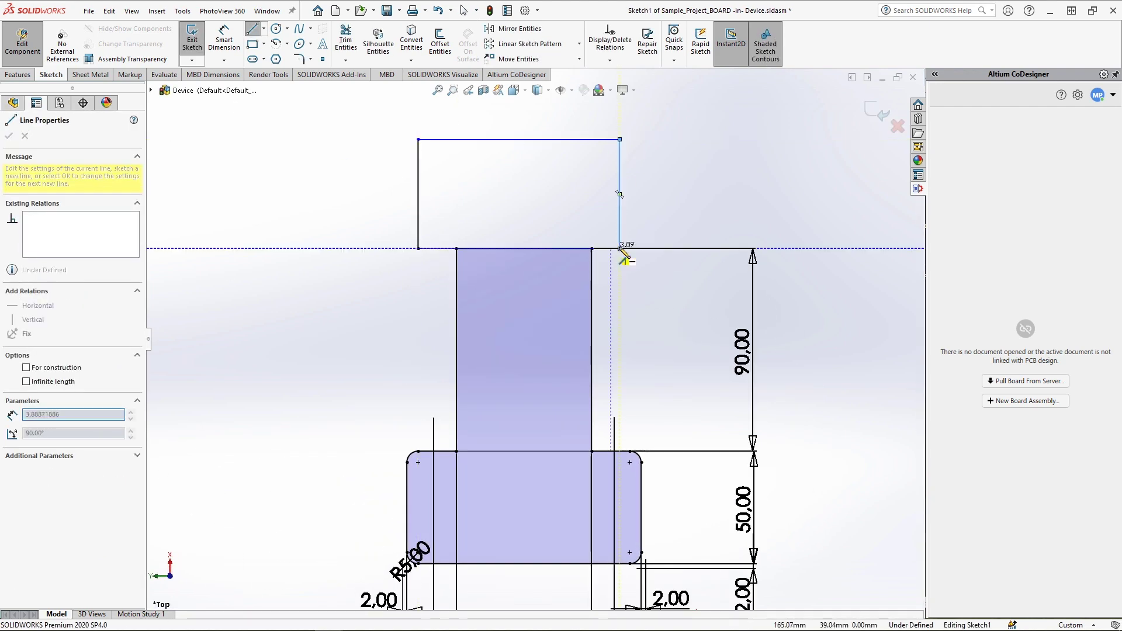
{"action": "left_click", "coordinate": [754, 205]}
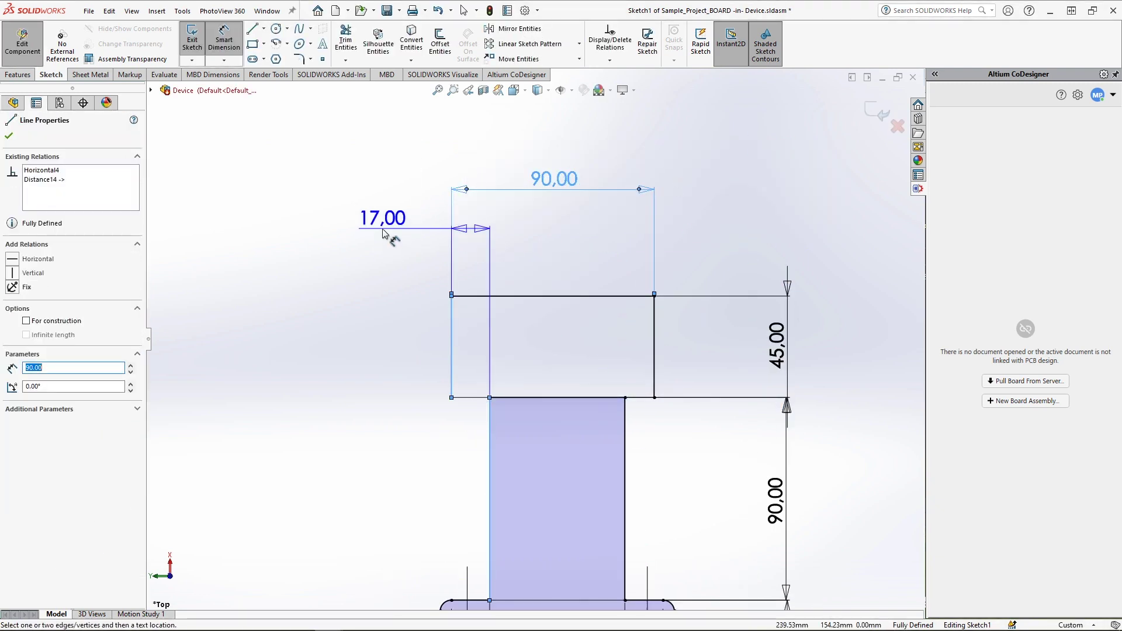
{"action": "double_click", "coordinate": [382, 218]}
{"action": "type", "text": "15"}
{"action": "key", "text": "Return"}
{"action": "left_click", "coordinate": [299, 58]}
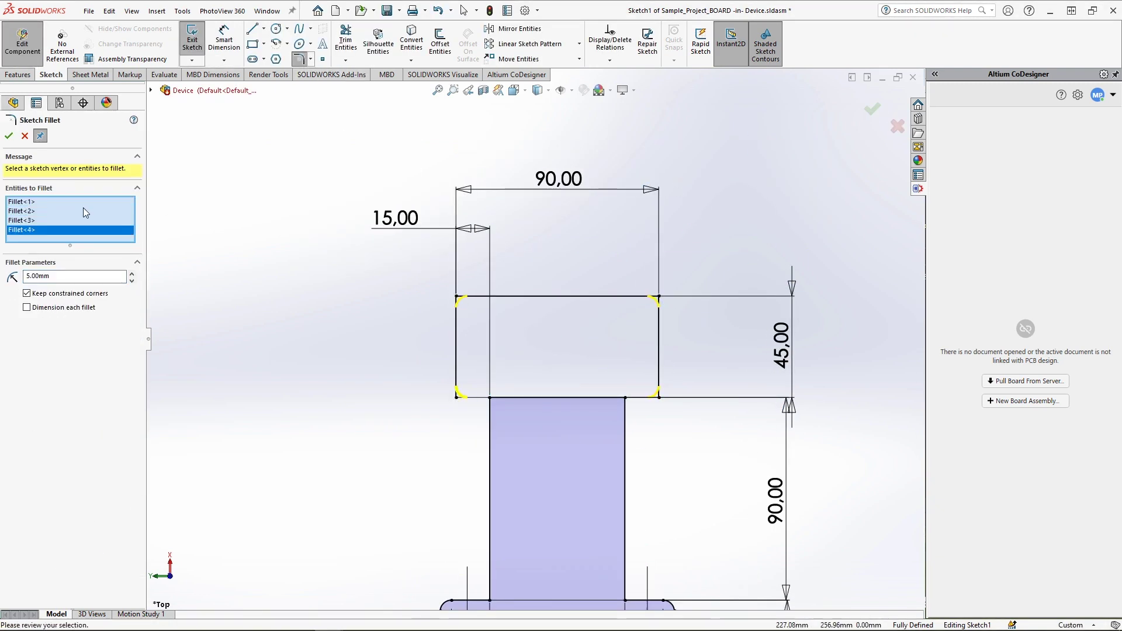
{"action": "key", "text": "Return"}
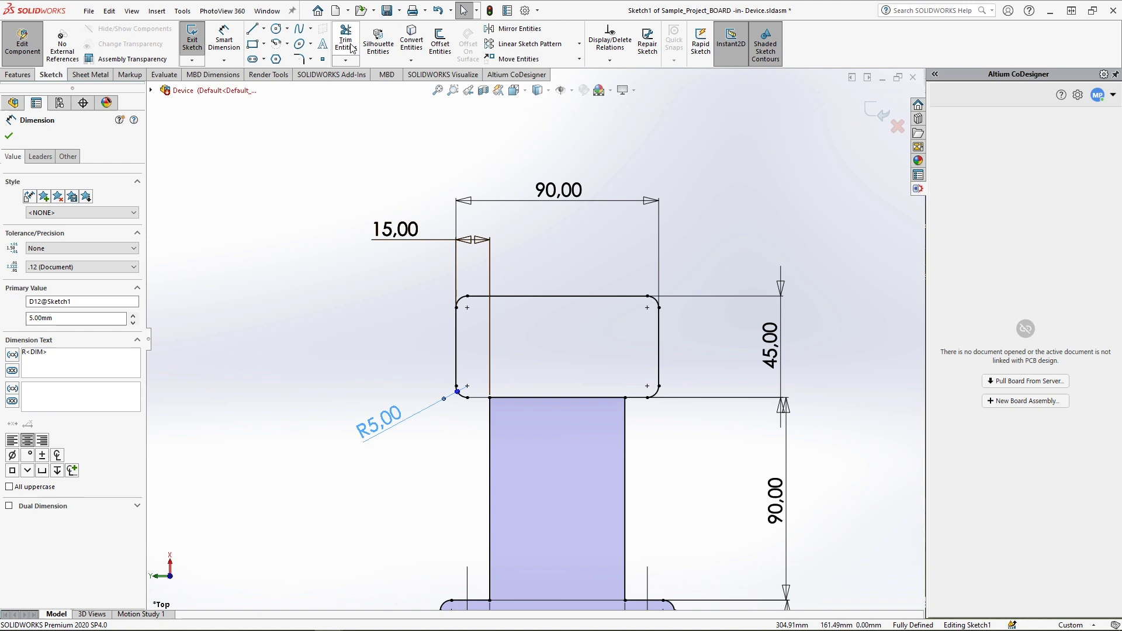
Step: Trim the flex strip's old top edge, close the strip with a line, and exit the sketch
{"action": "left_click", "coordinate": [346, 40]}
{"action": "left_click", "coordinate": [518, 397]}
{"action": "left_click", "coordinate": [253, 29]}
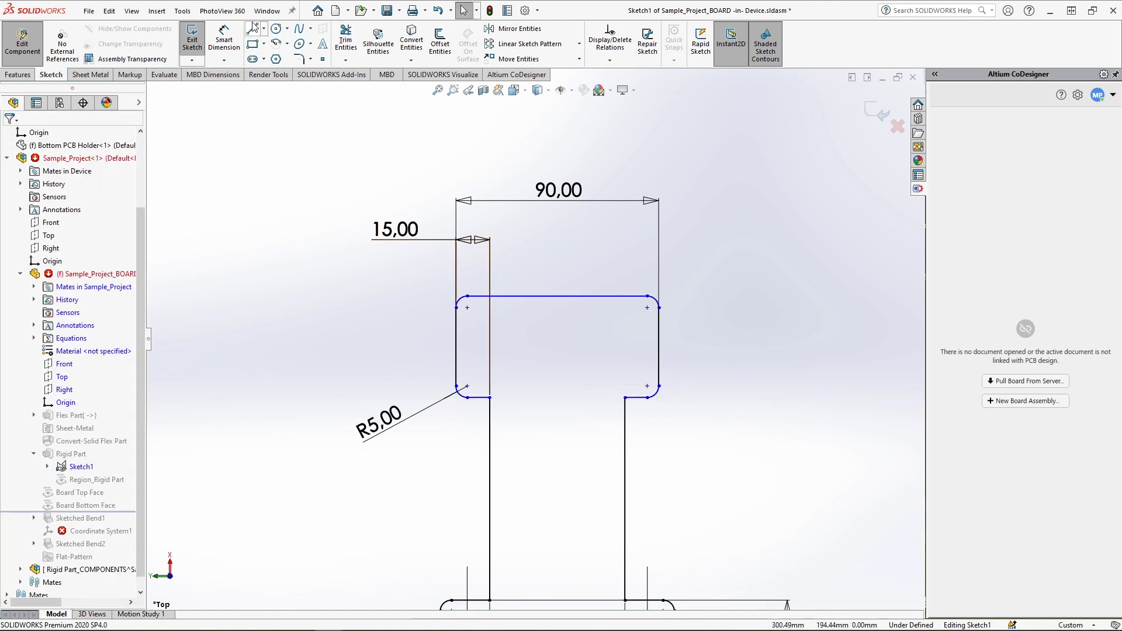
{"action": "left_click", "coordinate": [490, 398]}
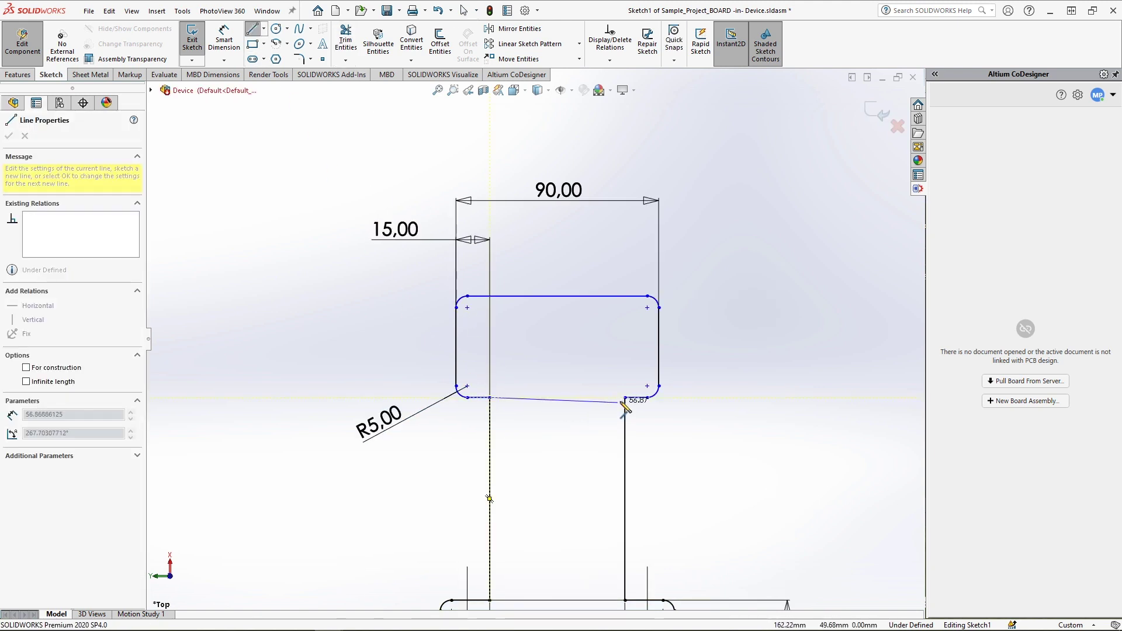
{"action": "left_click", "coordinate": [626, 397]}
{"action": "key", "text": "Escape"}
{"action": "left_click", "coordinate": [879, 114]}
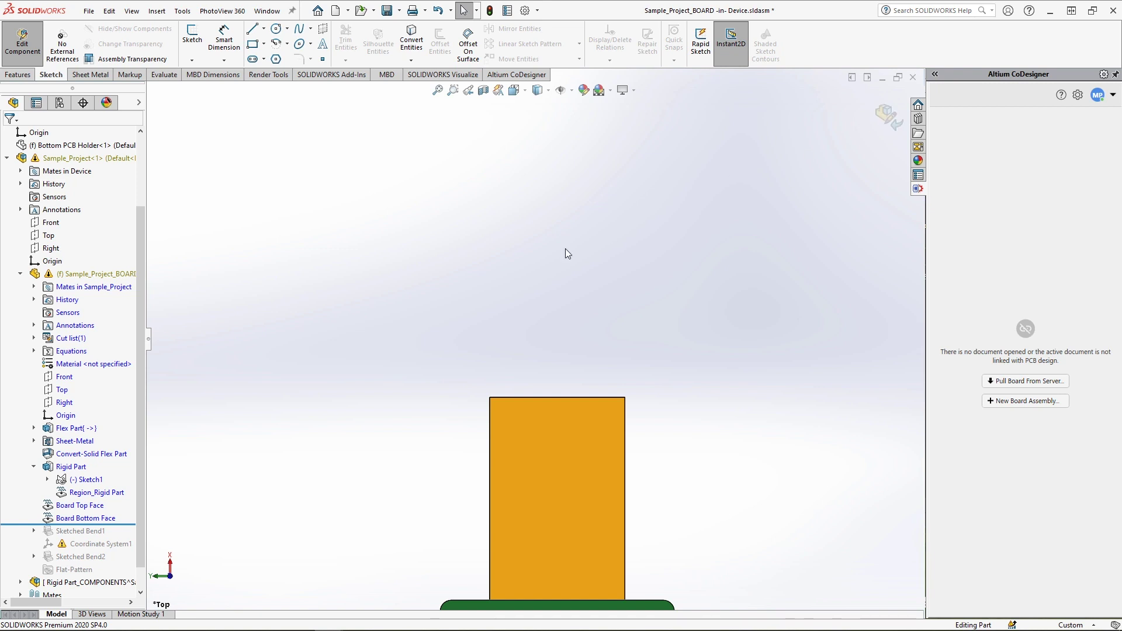
Step: Extrude the rounded outline from Rigid Part's Sketch1 1.4201648 mm and roll the history to the end
{"action": "left_click", "coordinate": [87, 471]}
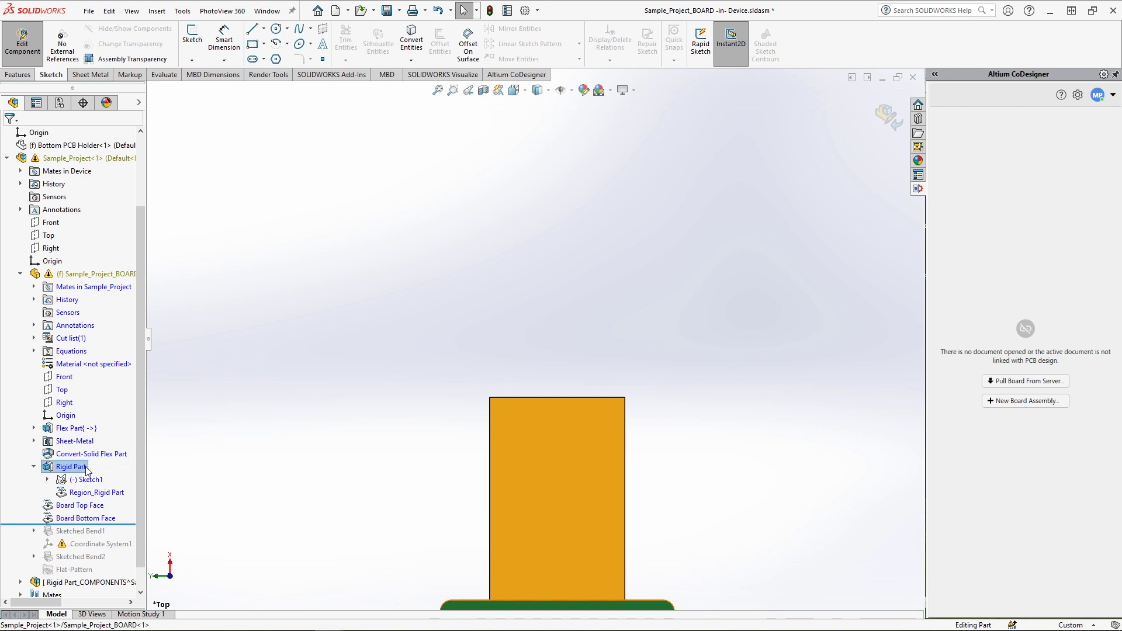
{"action": "left_click", "coordinate": [99, 437]}
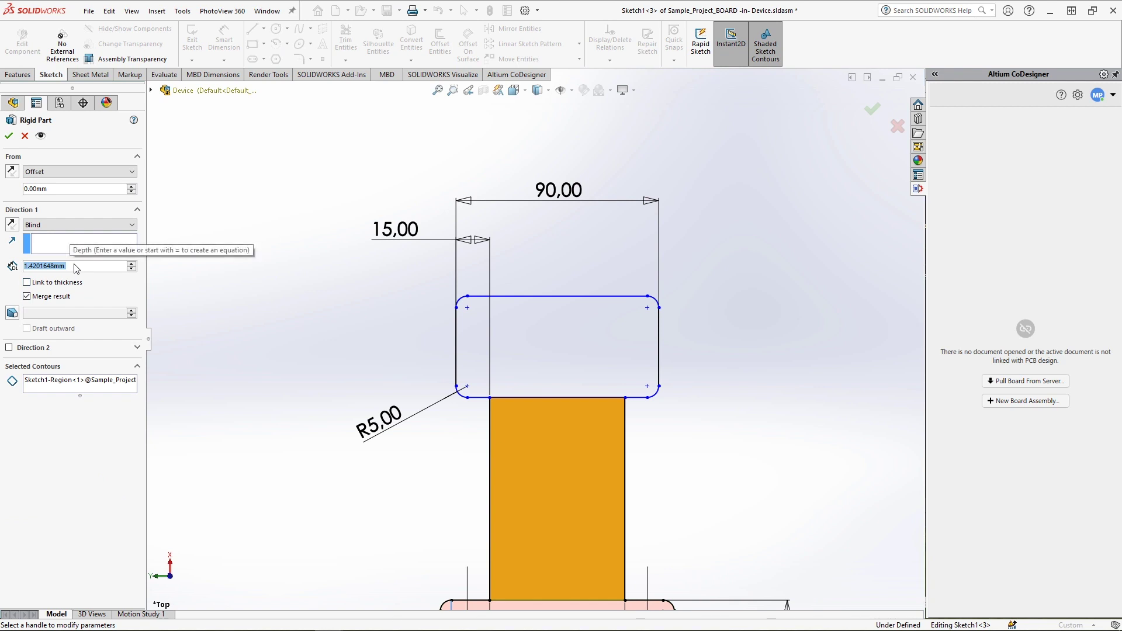
{"action": "left_click", "coordinate": [8, 138]}
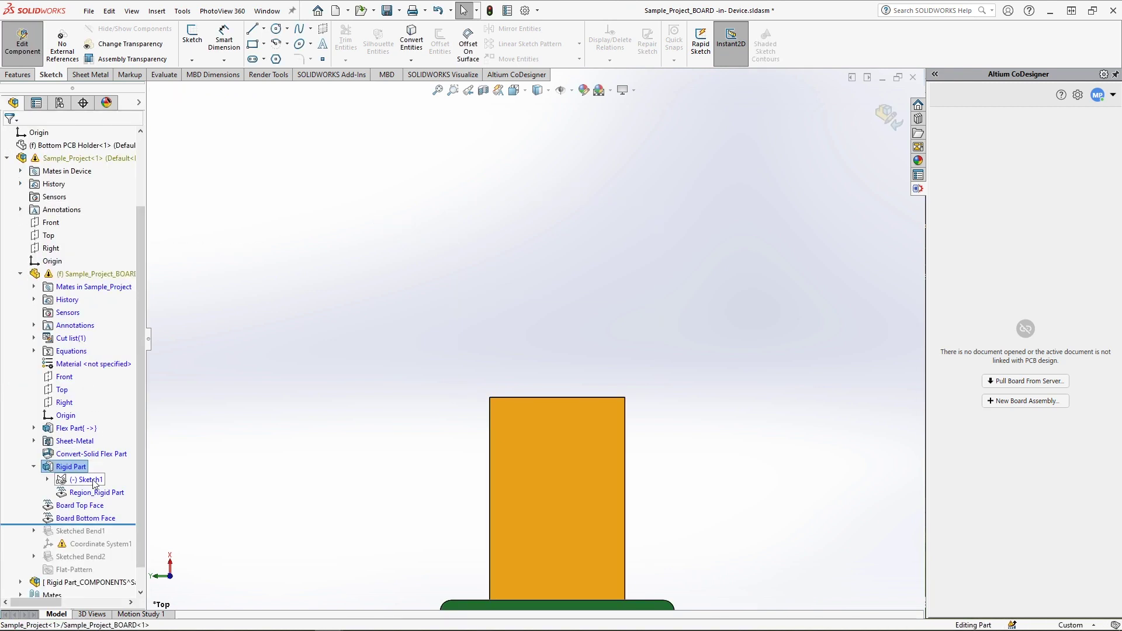
{"action": "left_click", "coordinate": [86, 479]}
{"action": "left_click", "coordinate": [18, 74]}
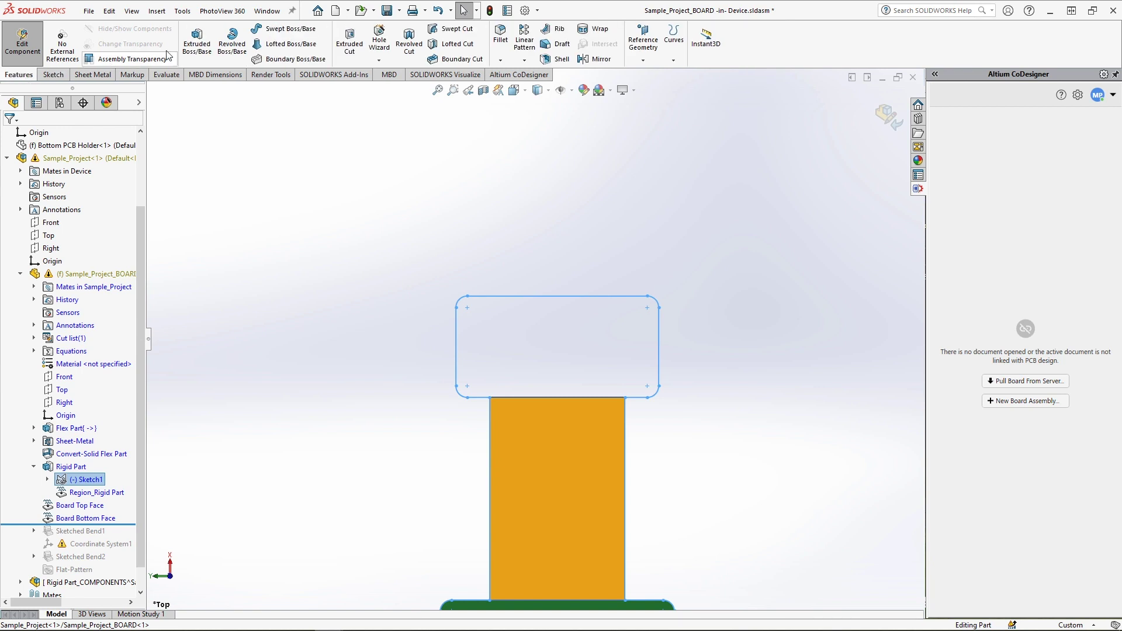
{"action": "left_click", "coordinate": [193, 43]}
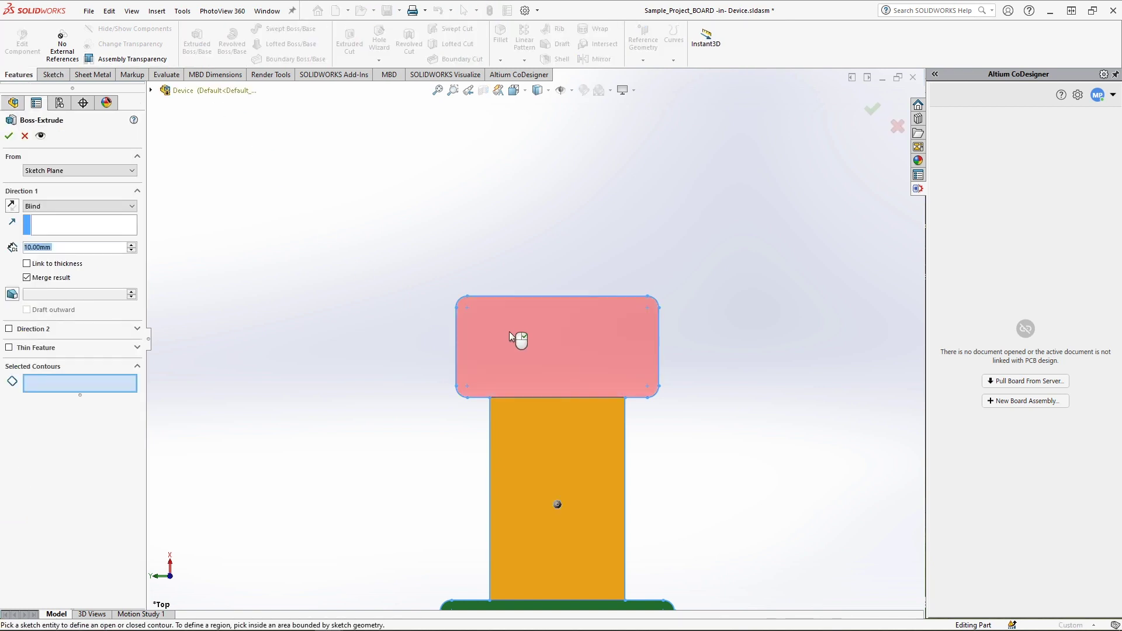
{"action": "left_click", "coordinate": [510, 331]}
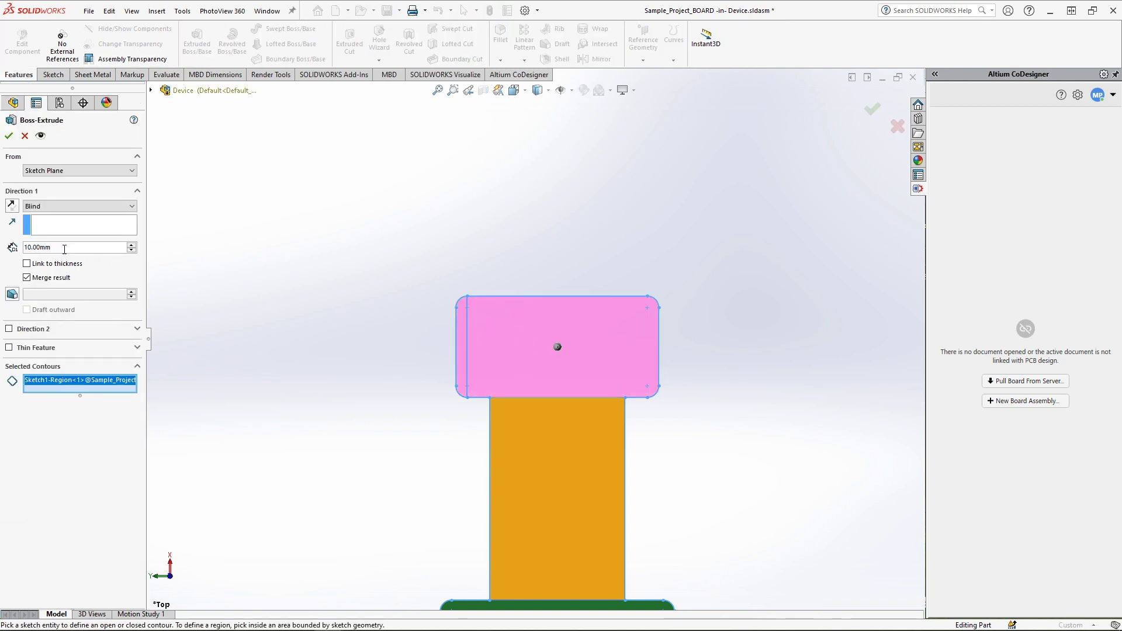
{"action": "left_click", "coordinate": [9, 135]}
{"action": "scroll", "coordinate": [89, 424], "scroll_direction": "down", "scroll_amount": 1}
{"action": "mouse_move", "coordinate": [70, 498]}
{"action": "left_mouse_down"}
{"action": "mouse_move", "coordinate": [105, 523]}
{"action": "mouse_move", "coordinate": [111, 549]}
{"action": "left_mouse_up"}
Step: Show the Bottom PCB Holder again in isometric view and roll history back before the bends
{"action": "scroll", "coordinate": [105, 468], "scroll_direction": "up", "scroll_amount": 3}
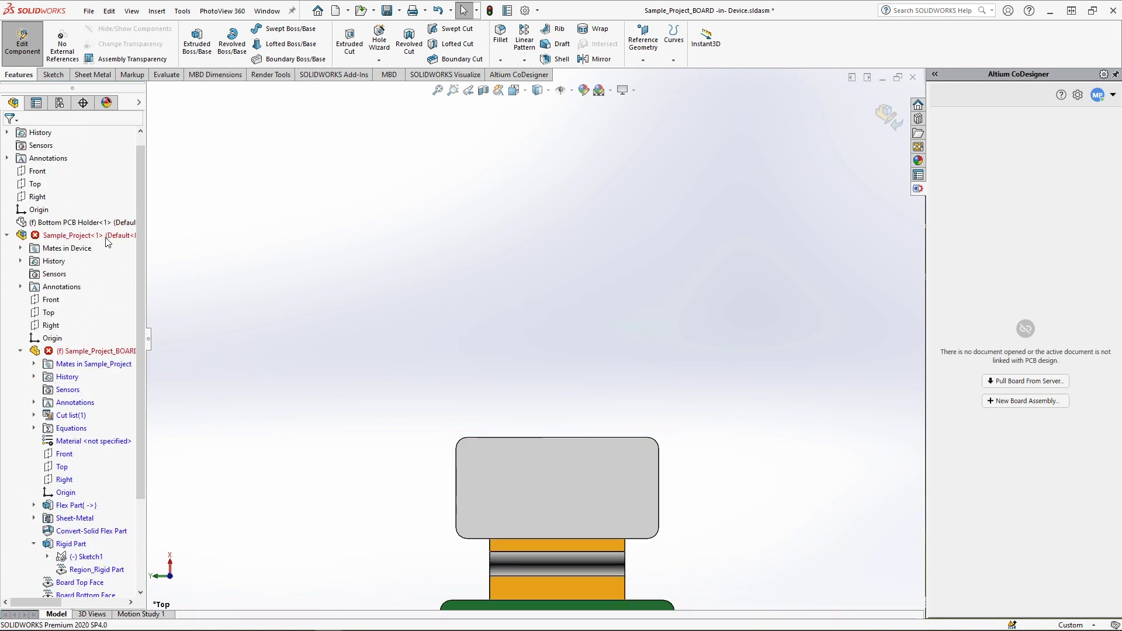
{"action": "left_click", "coordinate": [99, 222]}
{"action": "left_click", "coordinate": [242, 271]}
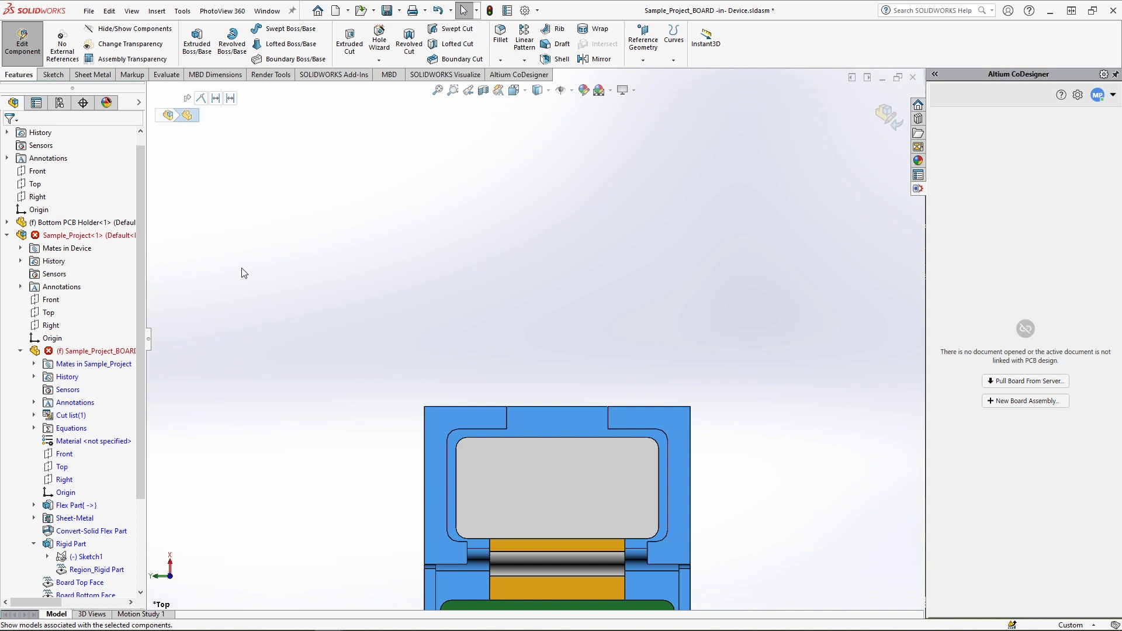
{"action": "key", "text": "ctrl+7"}
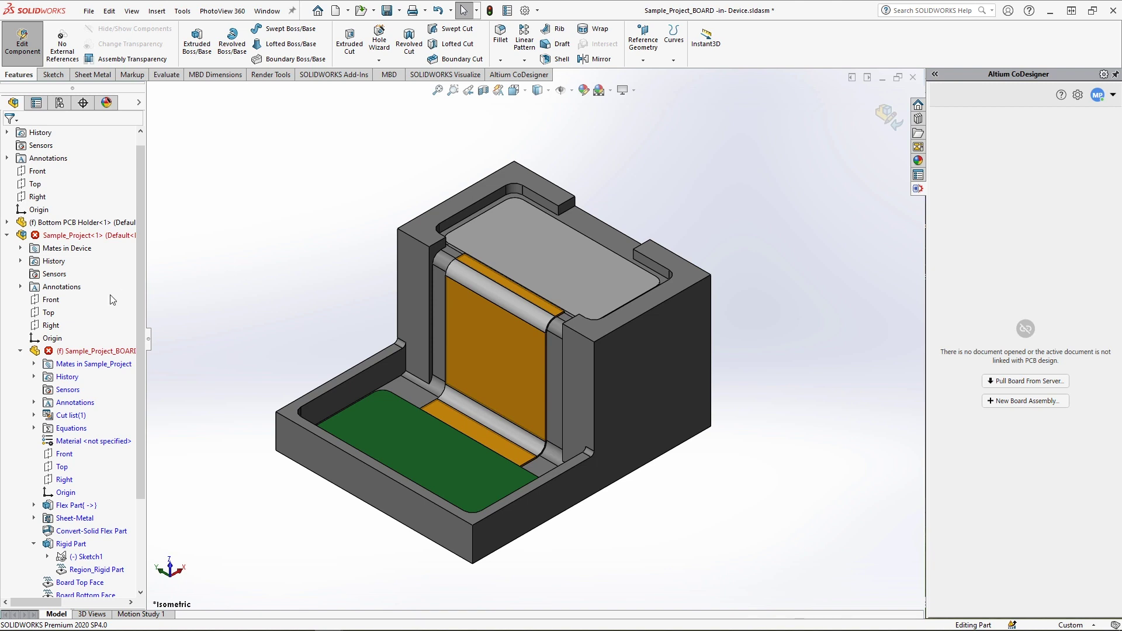
{"action": "scroll", "coordinate": [111, 303], "scroll_direction": "down", "scroll_amount": 3}
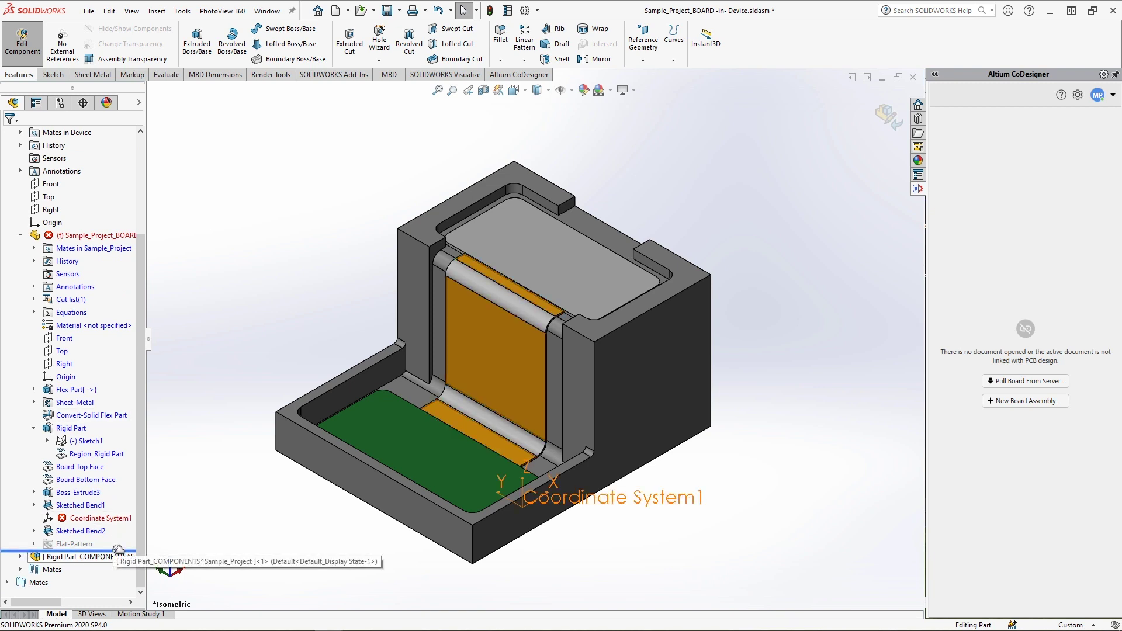
{"action": "left_click_drag", "start_coordinate": [35, 552], "coordinate": [106, 499]}
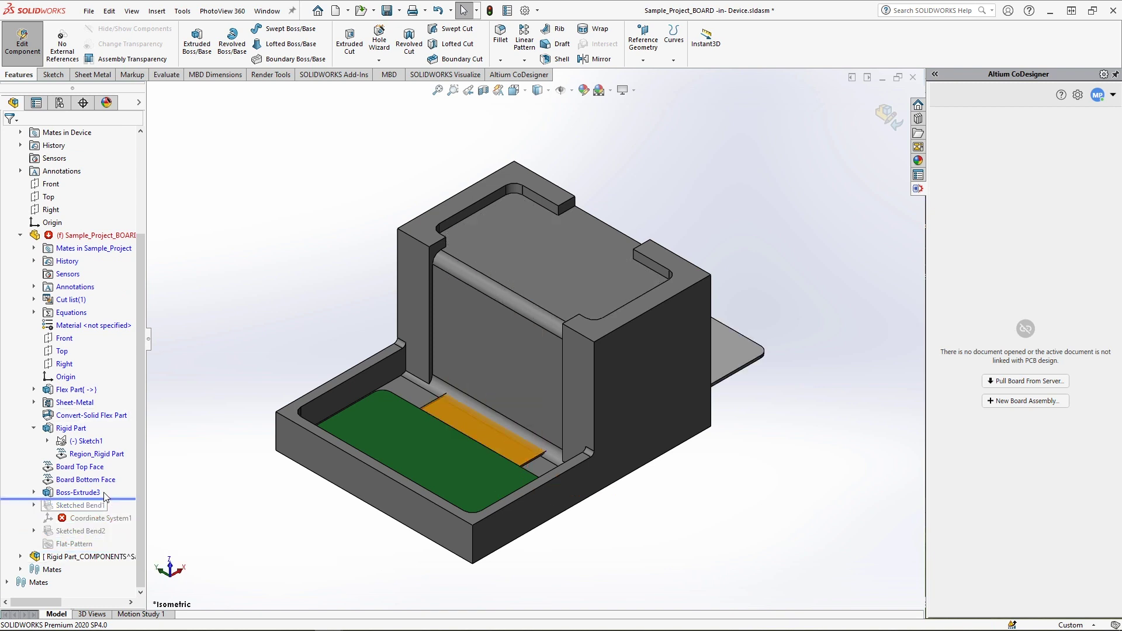
Step: Close the 40 × 50 rectangle in the rigid part's sketch with a line along the board's top edge
{"action": "left_click", "coordinate": [86, 442]}
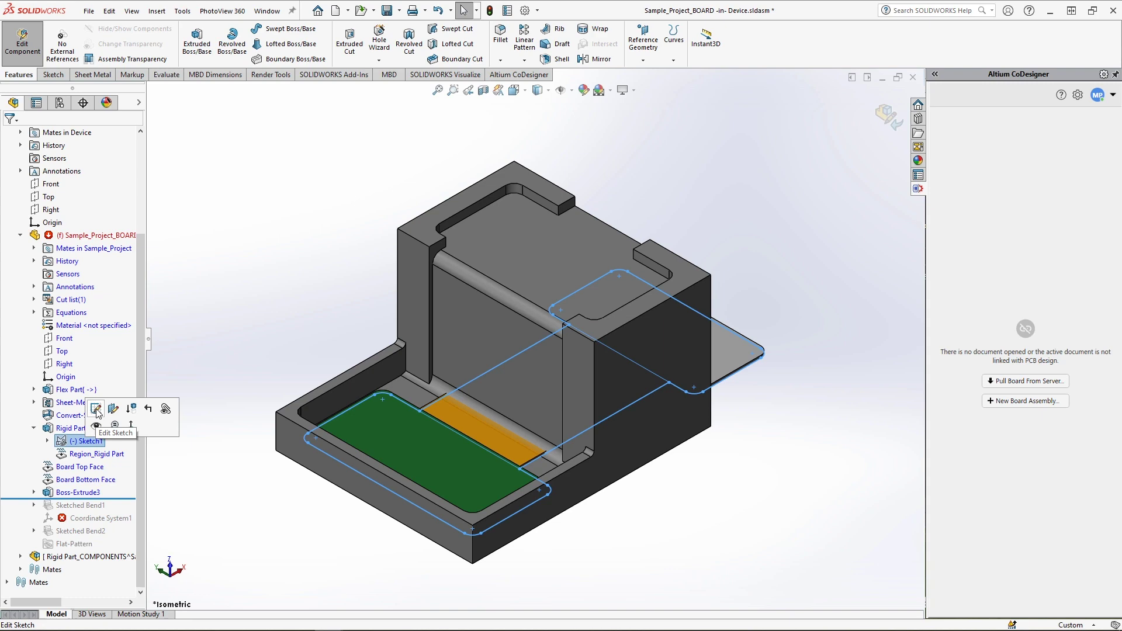
{"action": "left_click", "coordinate": [97, 409]}
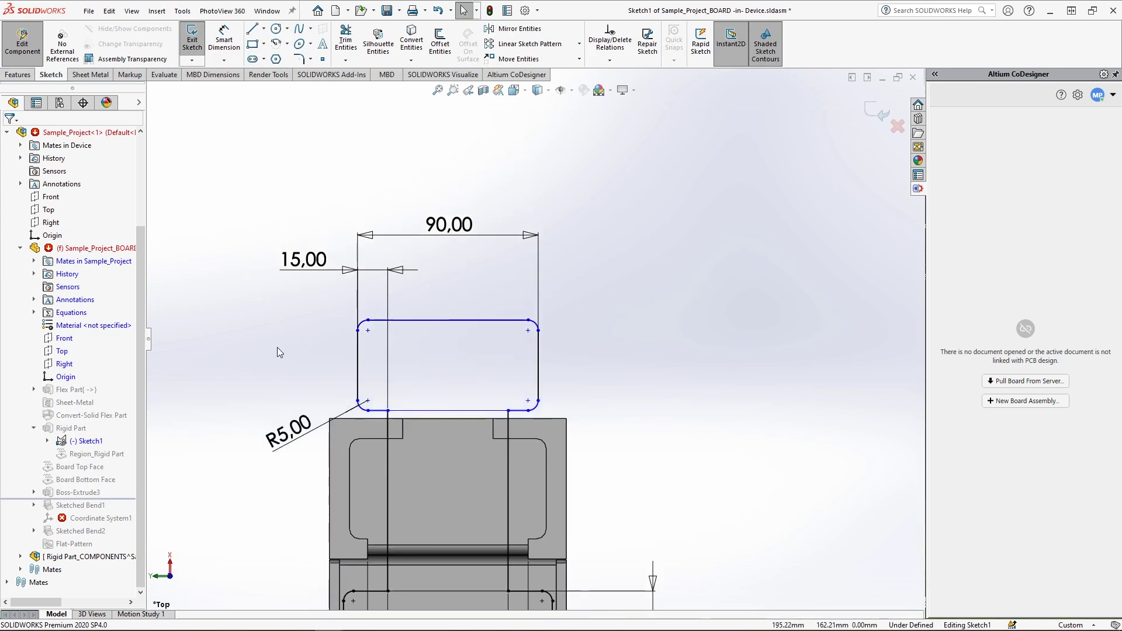
{"action": "left_click", "coordinate": [321, 166]}
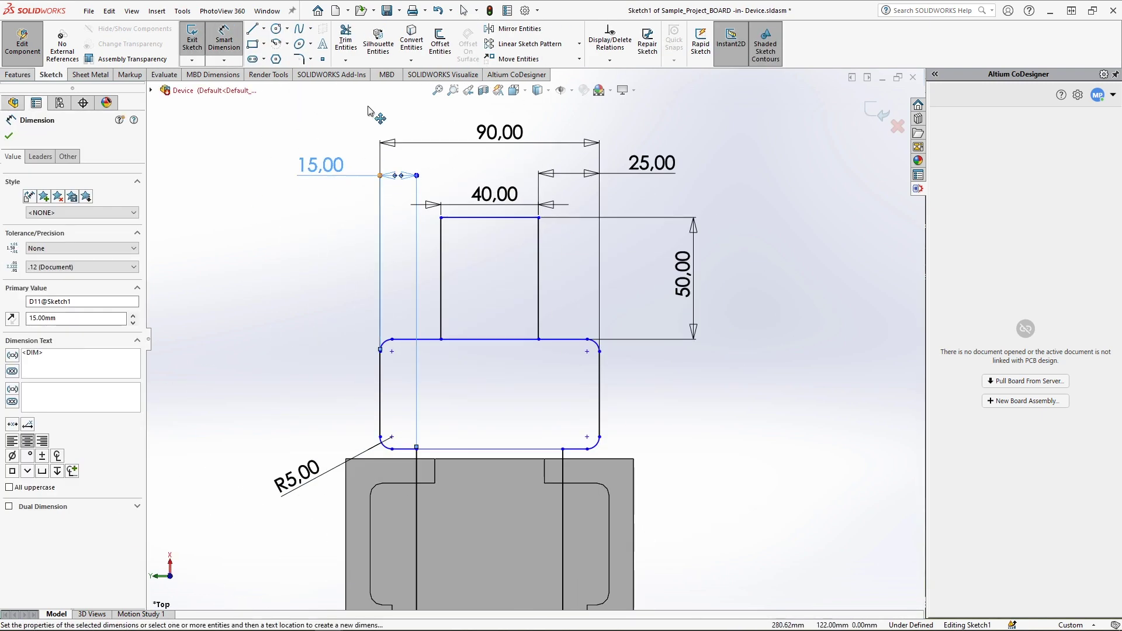
{"action": "left_click", "coordinate": [346, 41]}
{"action": "key", "text": "Escape"}
{"action": "left_click", "coordinate": [253, 29]}
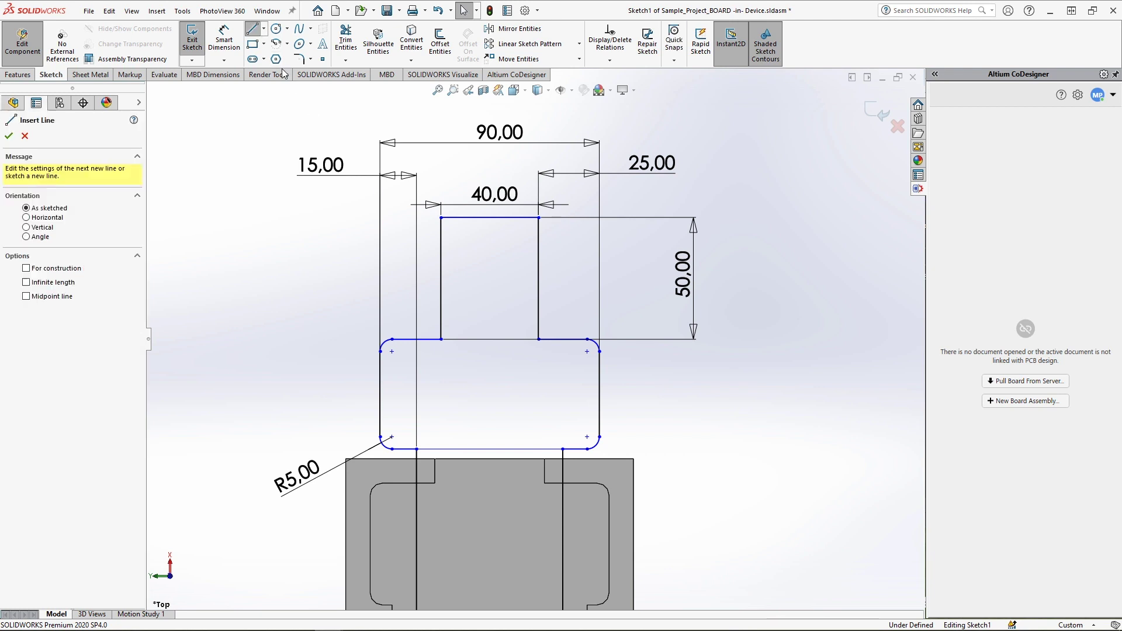
{"action": "left_click", "coordinate": [440, 339]}
{"action": "left_click", "coordinate": [538, 339]}
{"action": "key", "text": "Escape"}
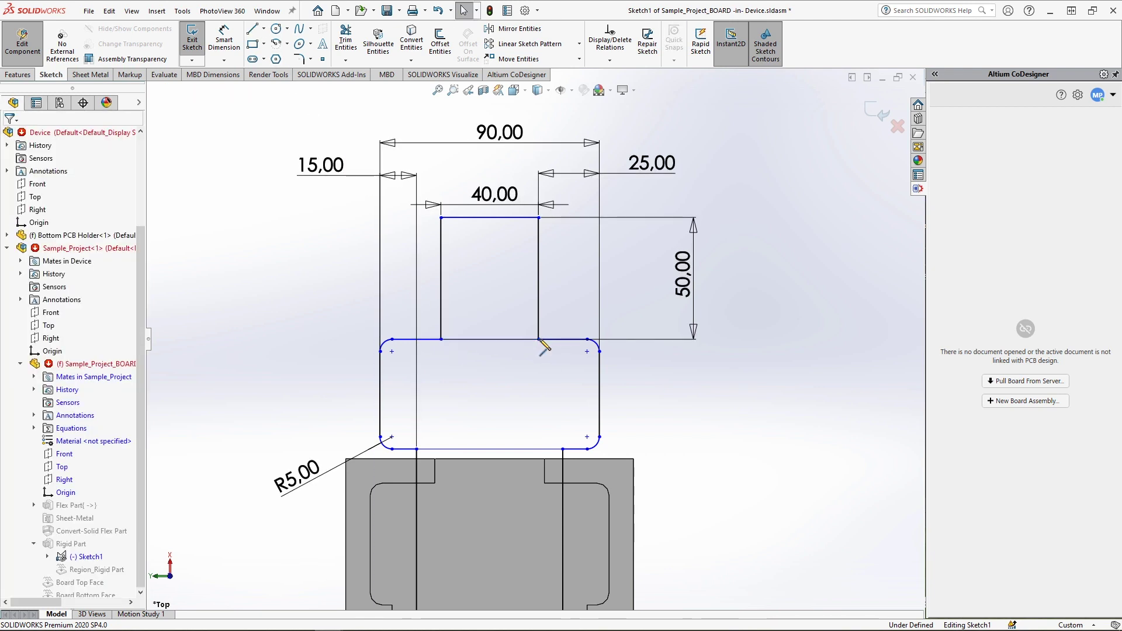
{"action": "left_click", "coordinate": [875, 111]}
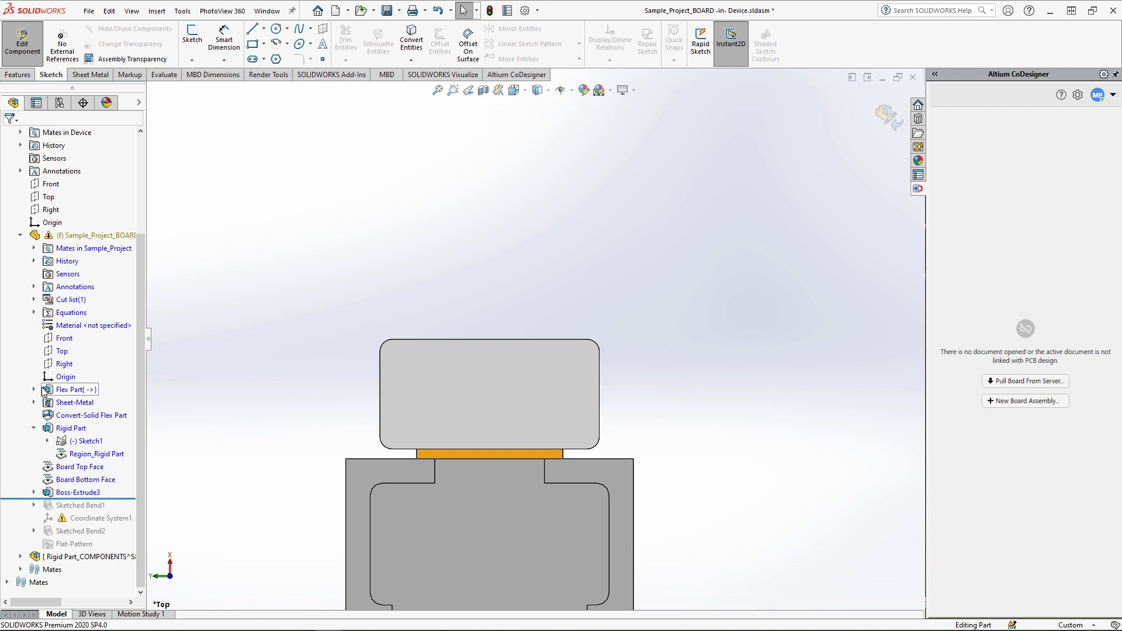
Step: Check the Flex Part feature's offset value in its settings
{"action": "left_click", "coordinate": [60, 391]}
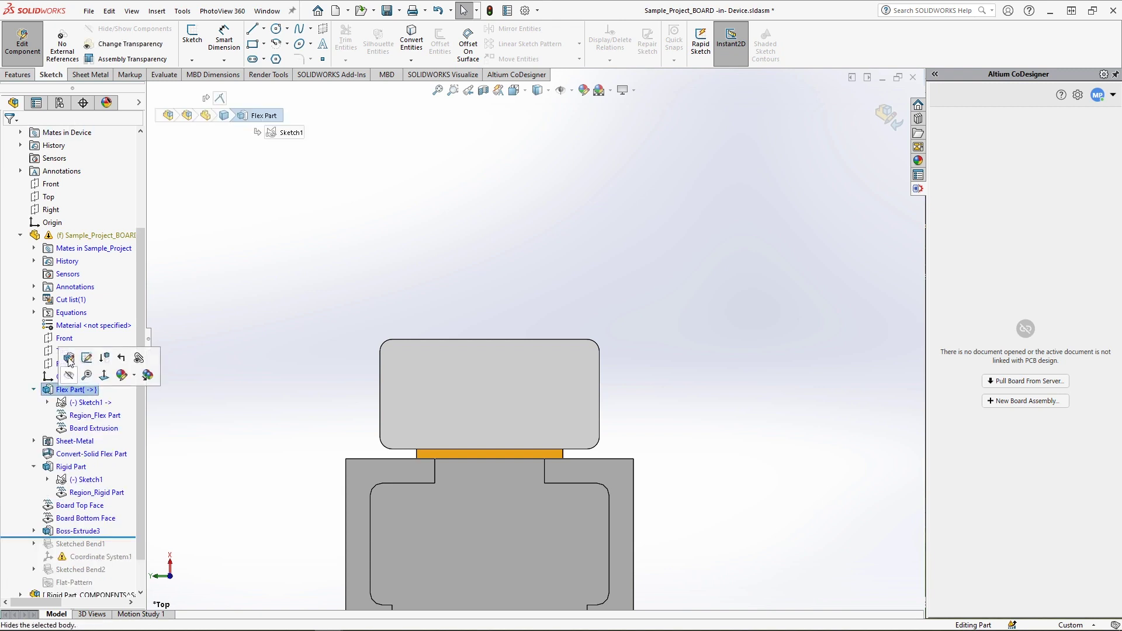
{"action": "left_click", "coordinate": [66, 363]}
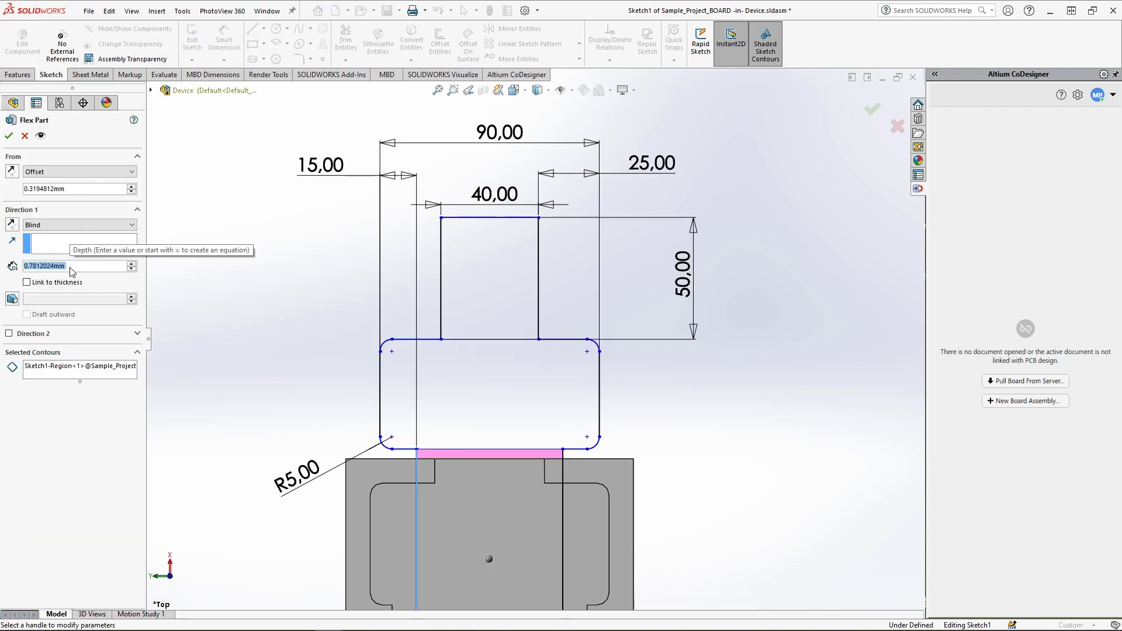
{"action": "left_click_drag", "start_coordinate": [64, 188], "coordinate": [18, 189]}
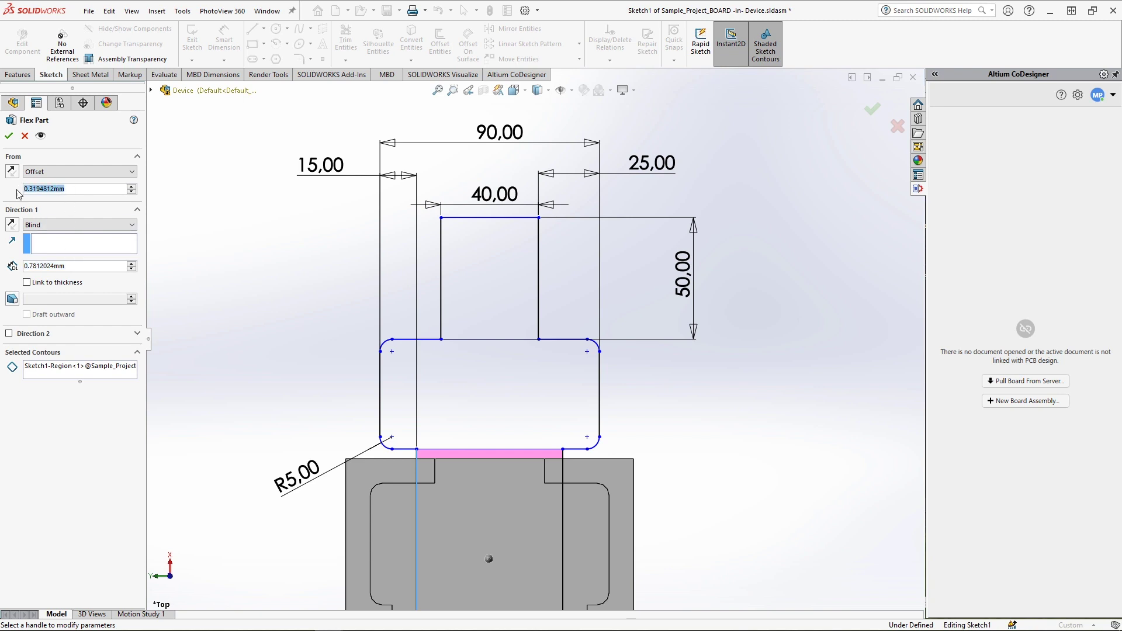
{"action": "left_click", "coordinate": [9, 136]}
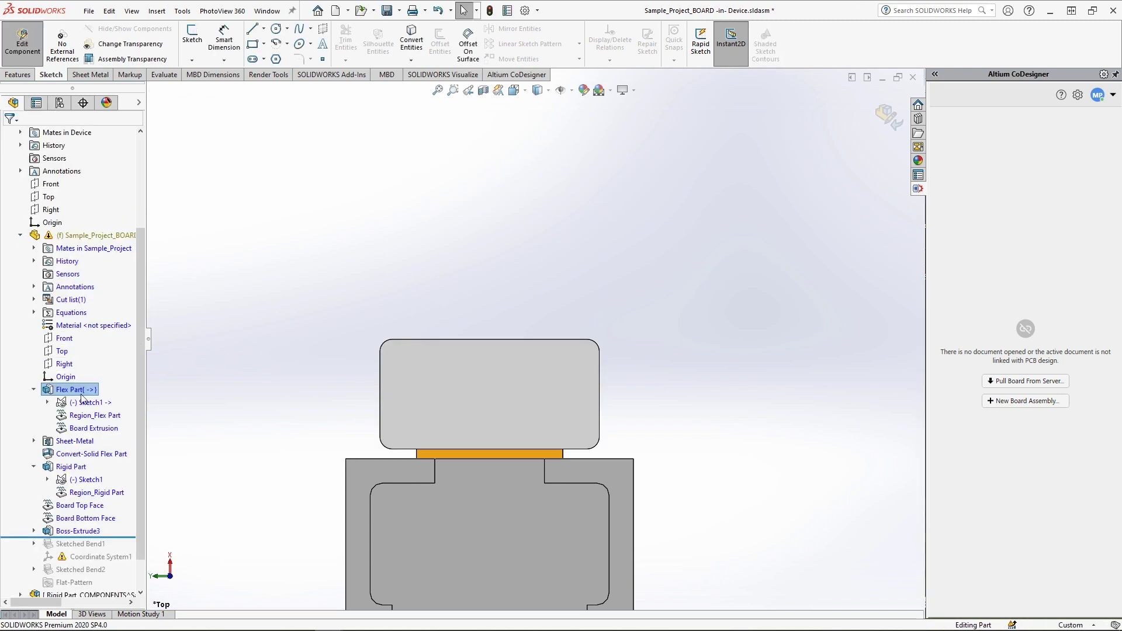
Step: Extrude the upper rectangle 0.7812024 mm from a 0.3194812 mm offset as a separate, unmerged body
{"action": "left_click", "coordinate": [81, 402]}
{"action": "left_click", "coordinate": [18, 74]}
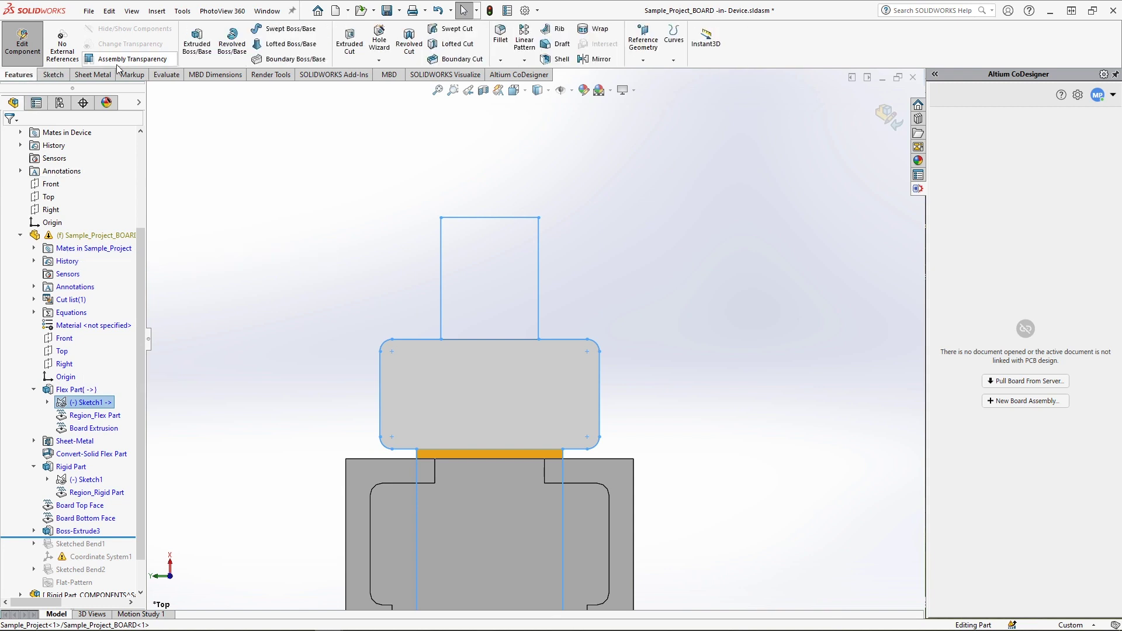
{"action": "left_click", "coordinate": [195, 51]}
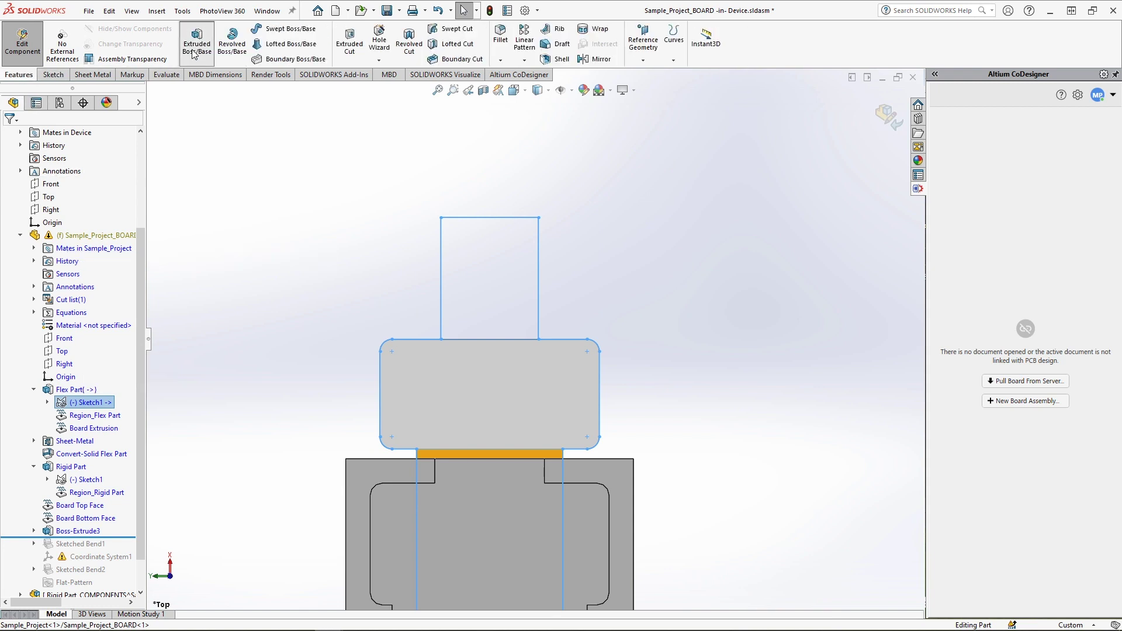
{"action": "left_click", "coordinate": [451, 251]}
{"action": "left_click_drag", "start_coordinate": [76, 245], "coordinate": [11, 246]}
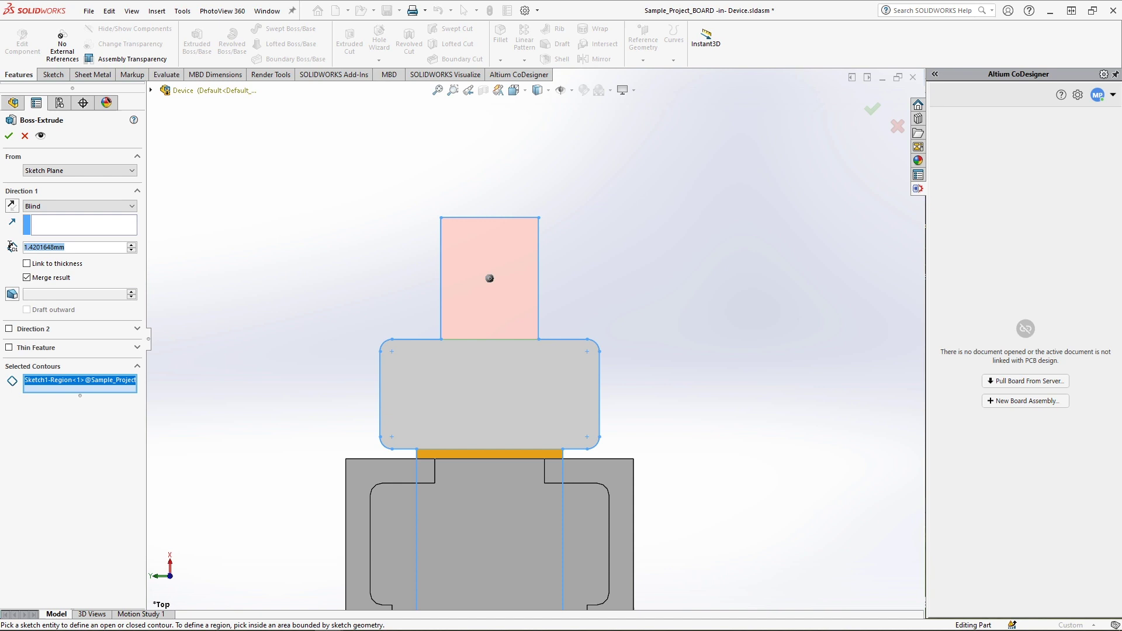
{"action": "left_click", "coordinate": [47, 171]}
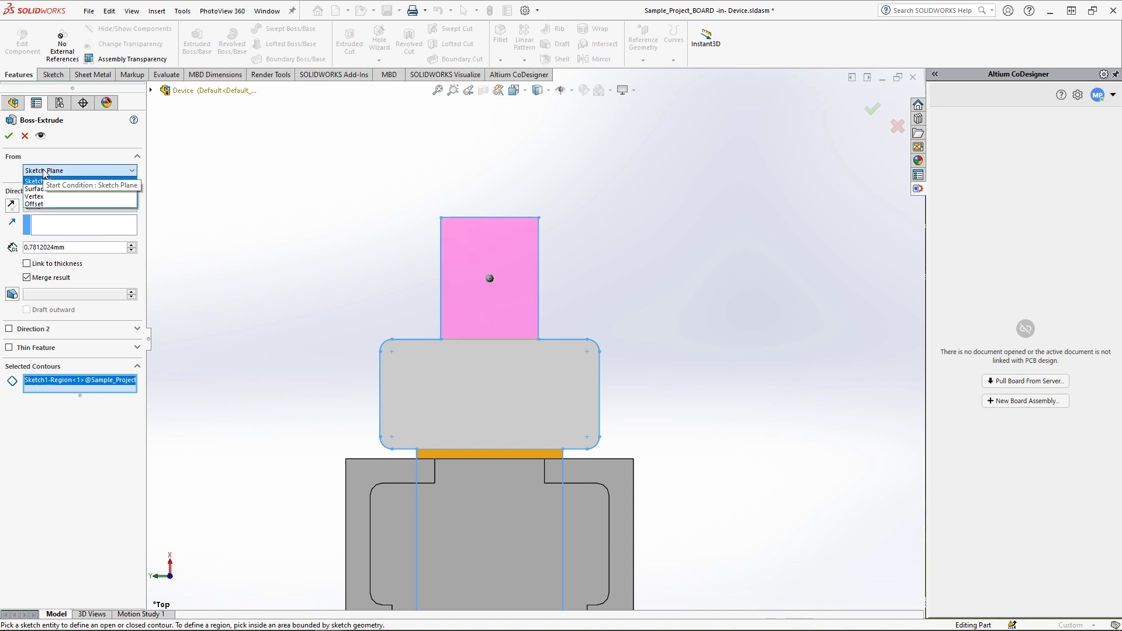
{"action": "left_click", "coordinate": [42, 202]}
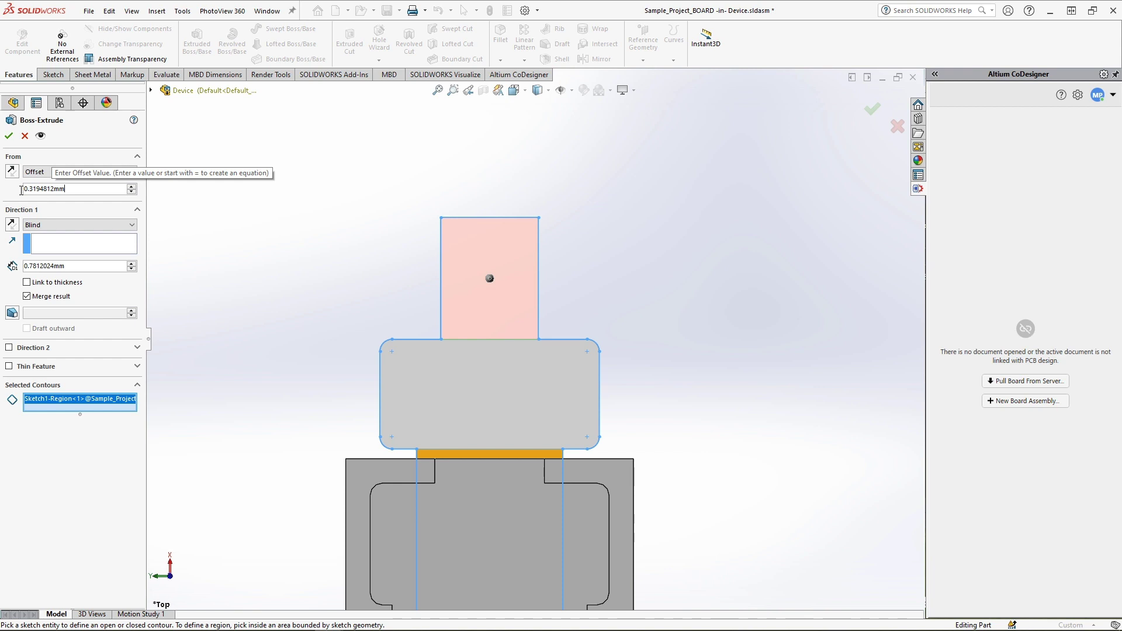
{"action": "left_click", "coordinate": [26, 297]}
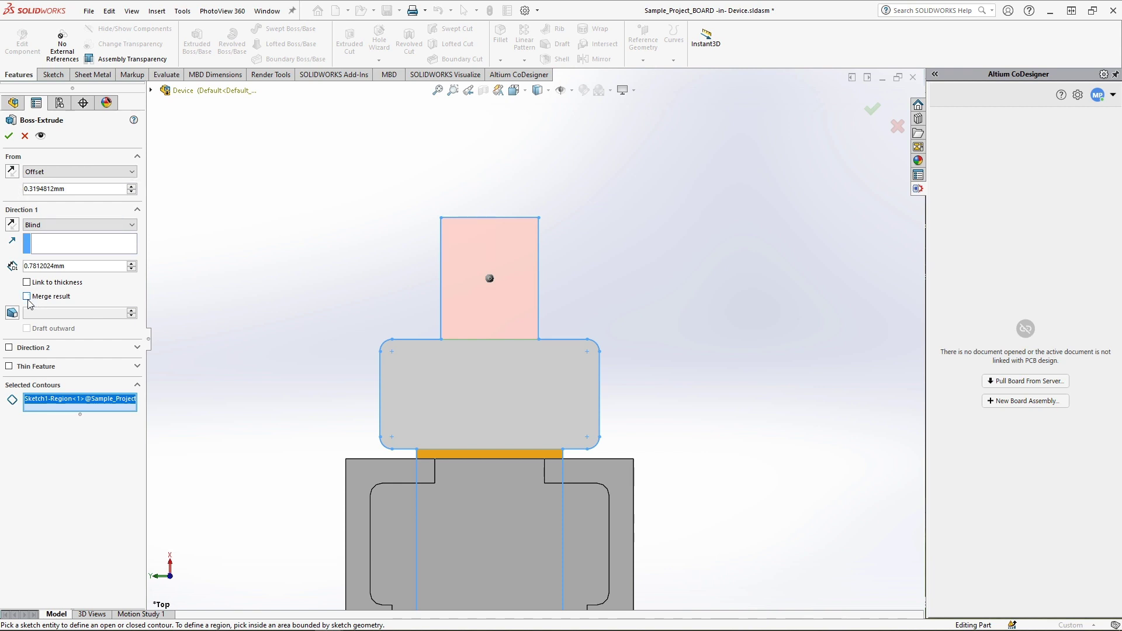
{"action": "left_click", "coordinate": [10, 136]}
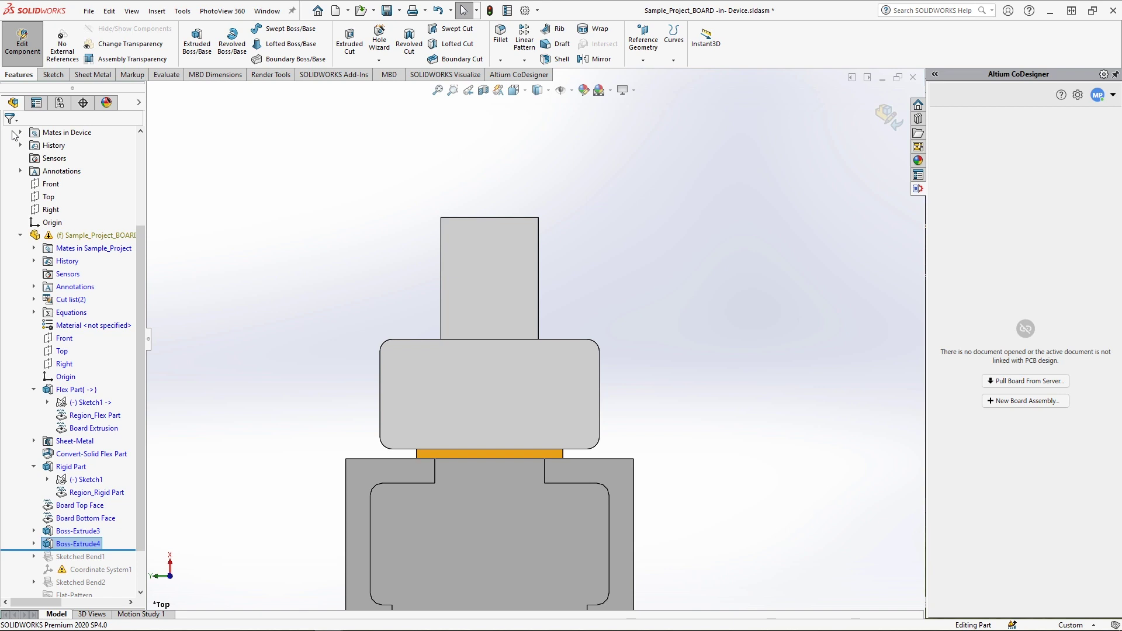
Step: Convert the upper rectangular body to sheet metal, using its top face as the fixed face
{"action": "left_click", "coordinate": [88, 75]}
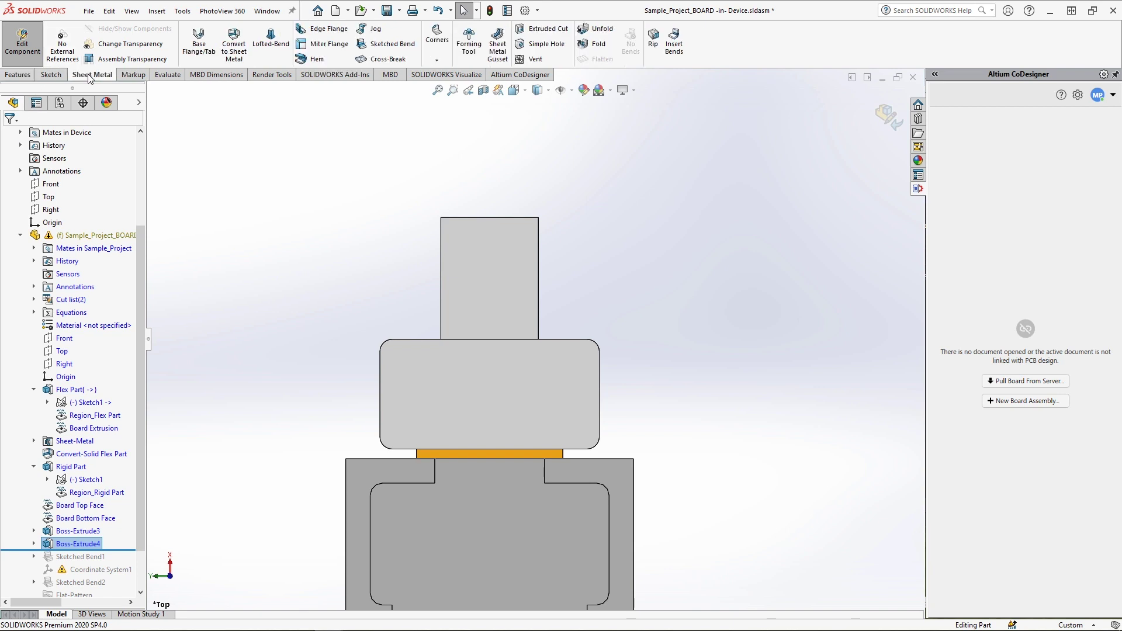
{"action": "left_click", "coordinate": [232, 56]}
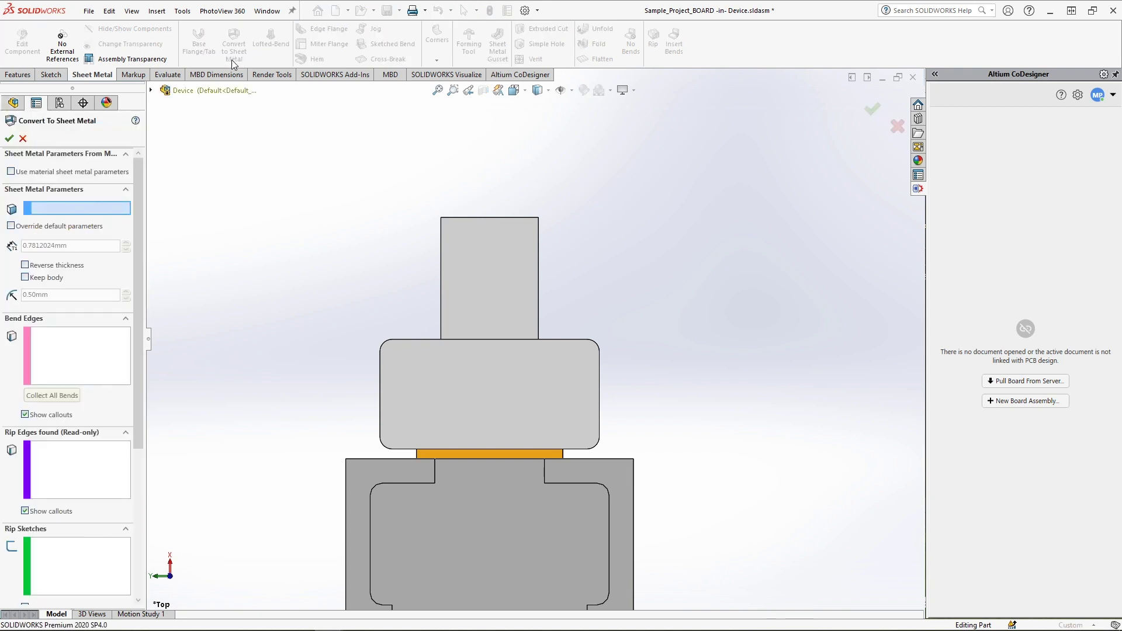
{"action": "left_click", "coordinate": [476, 264]}
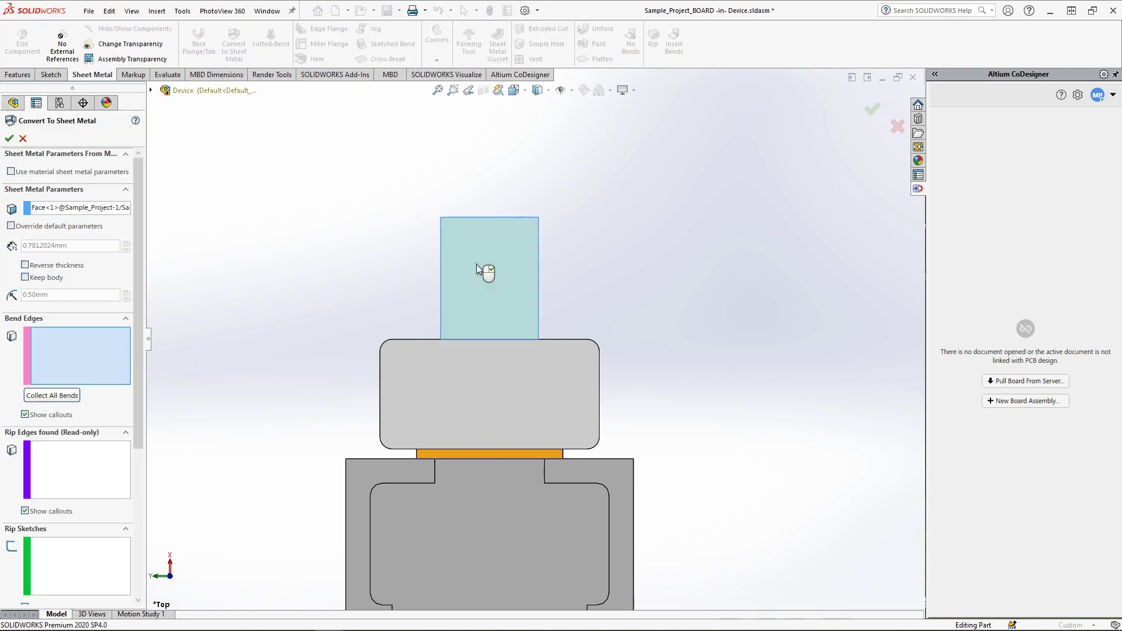
{"action": "left_click", "coordinate": [23, 139]}
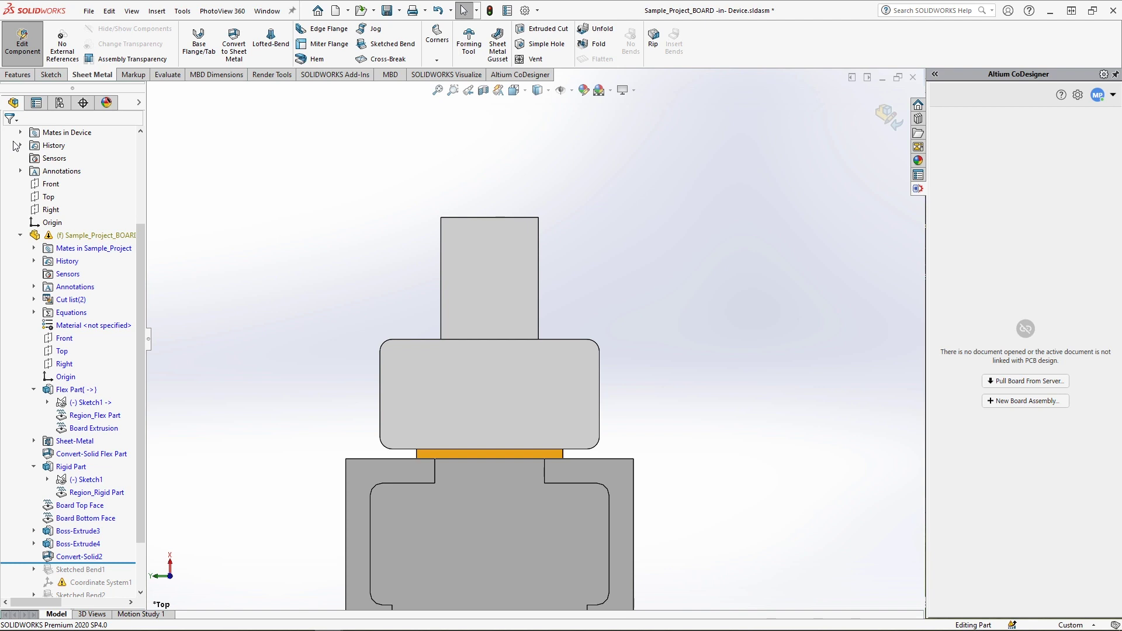
Step: Add the Convert-Solid2 and Boss-Extrude3 bodies into one Combine1 body and roll the history forward
{"action": "left_click", "coordinate": [156, 11]}
{"action": "mouse_move", "coordinate": [182, 58]}
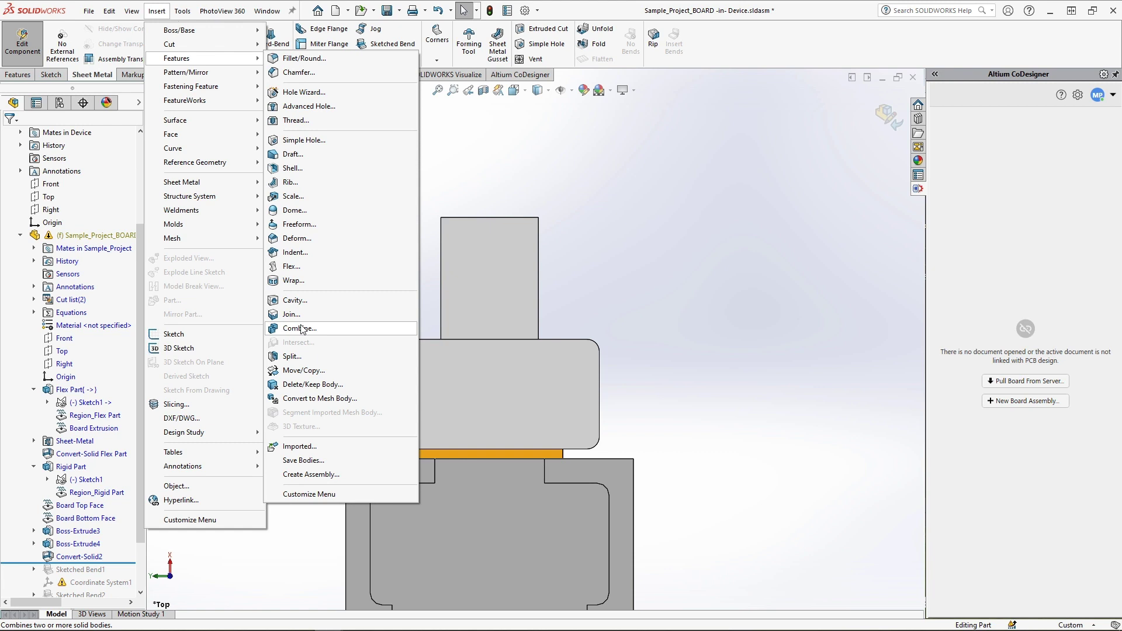
{"action": "left_click", "coordinate": [299, 328]}
{"action": "left_click", "coordinate": [493, 288]}
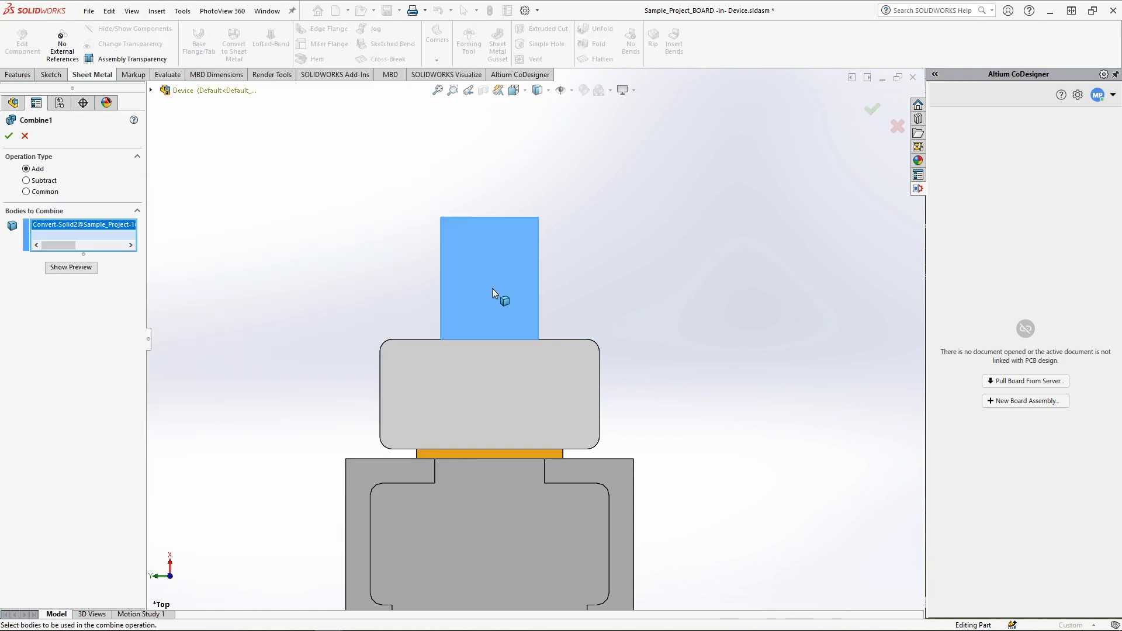
{"action": "left_click", "coordinate": [493, 385]}
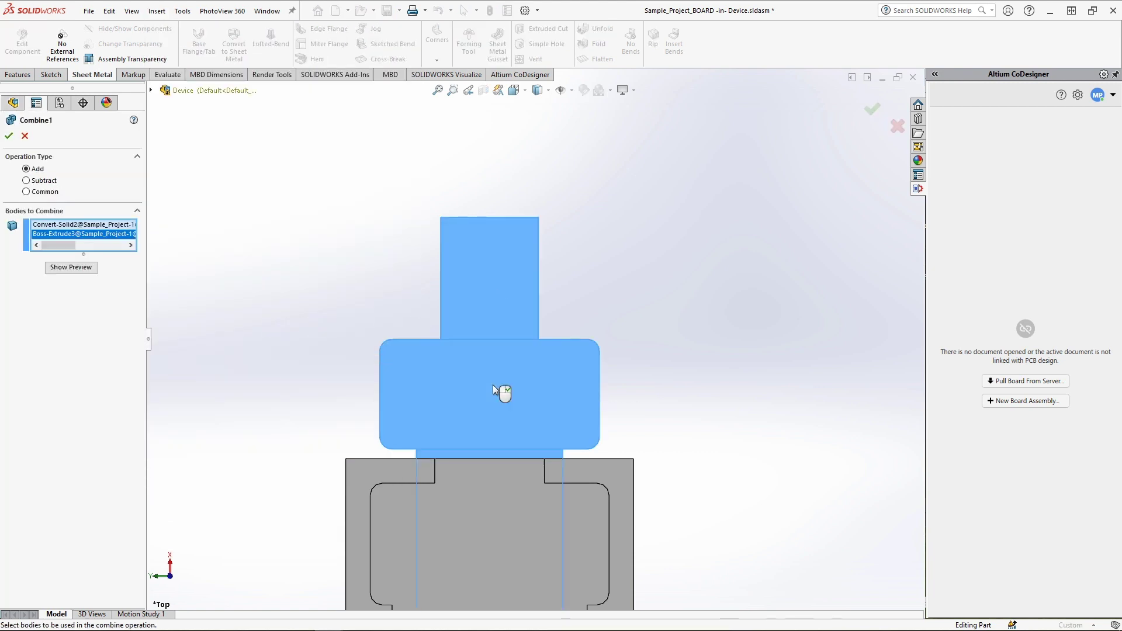
{"action": "left_click", "coordinate": [9, 136]}
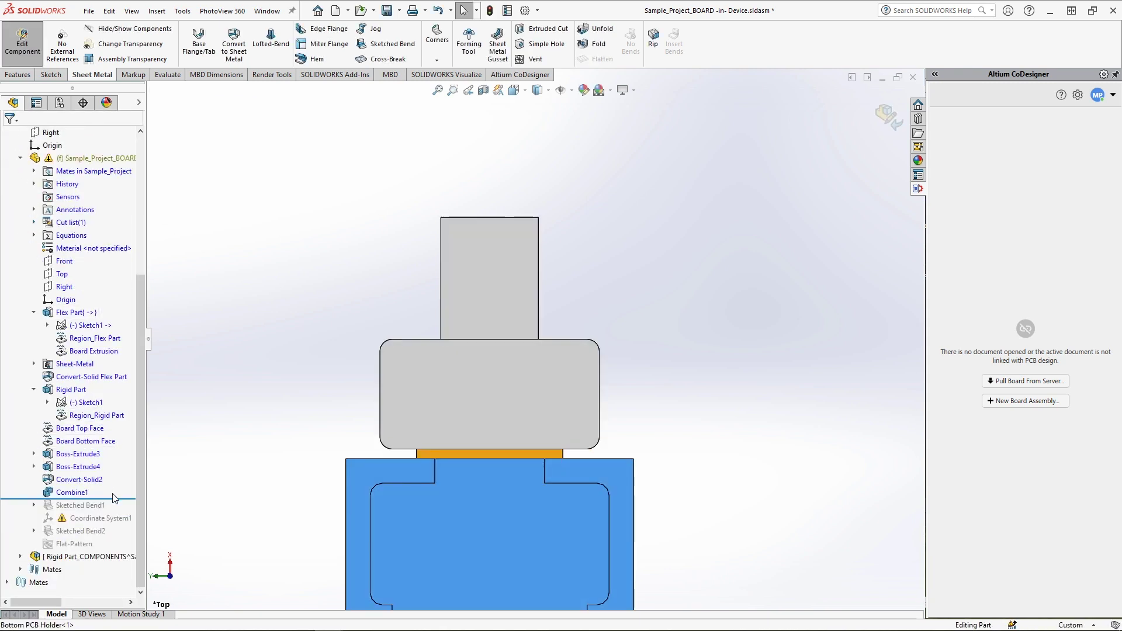
{"action": "left_click_drag", "start_coordinate": [120, 499], "coordinate": [112, 551]}
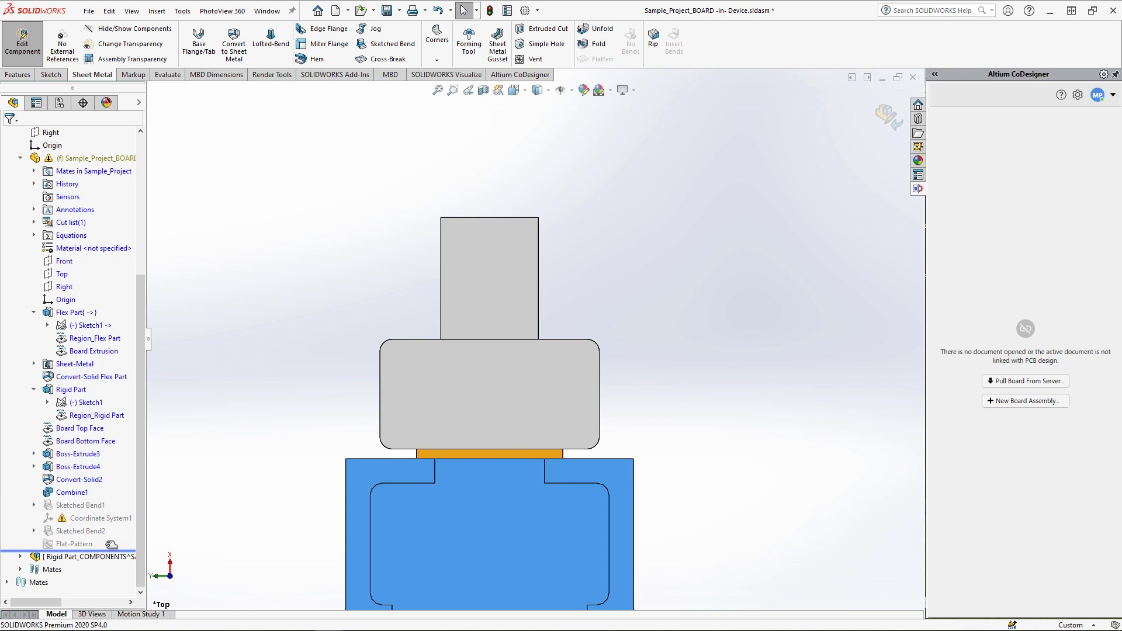
Step: Roll the history back to just after Combine1 and view the board from the top
{"action": "key", "text": "ctrl+7"}
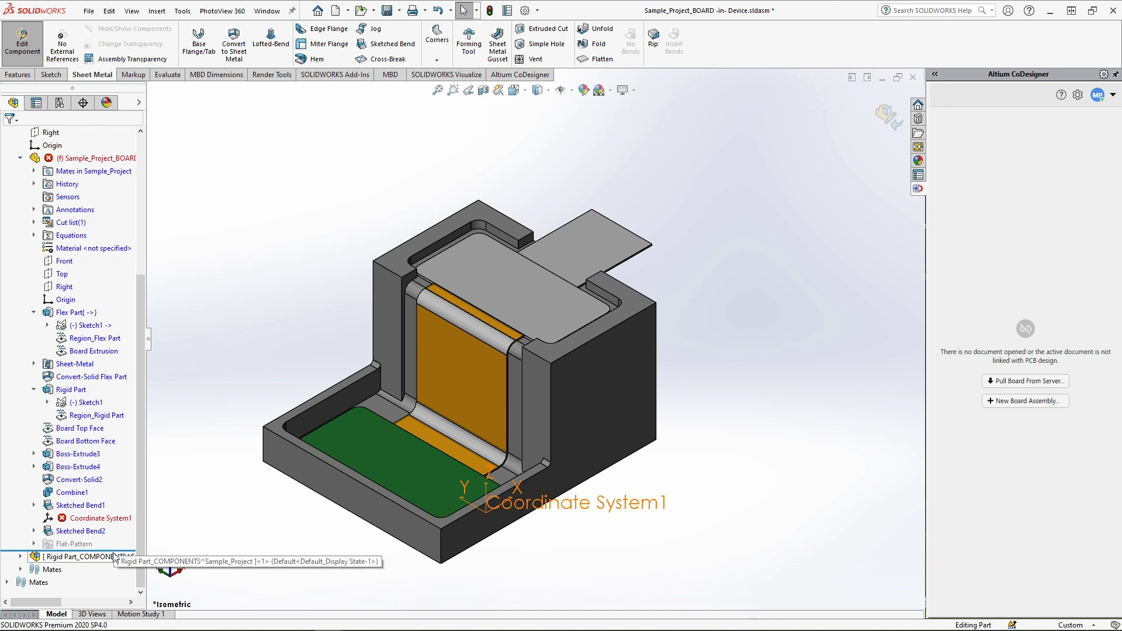
{"action": "left_click_drag", "start_coordinate": [117, 551], "coordinate": [108, 502]}
{"action": "key", "text": "ctrl+5"}
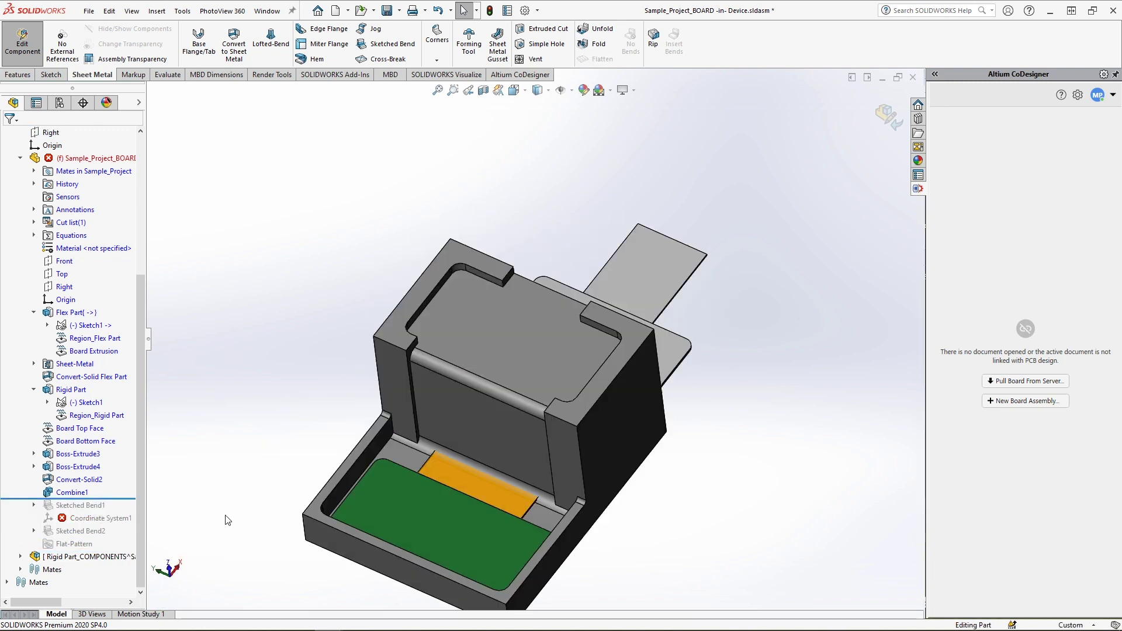
Step: Add two M5 clearance holes at the board's bottom corners, then show the bent board isometrically
{"action": "left_click", "coordinate": [17, 75]}
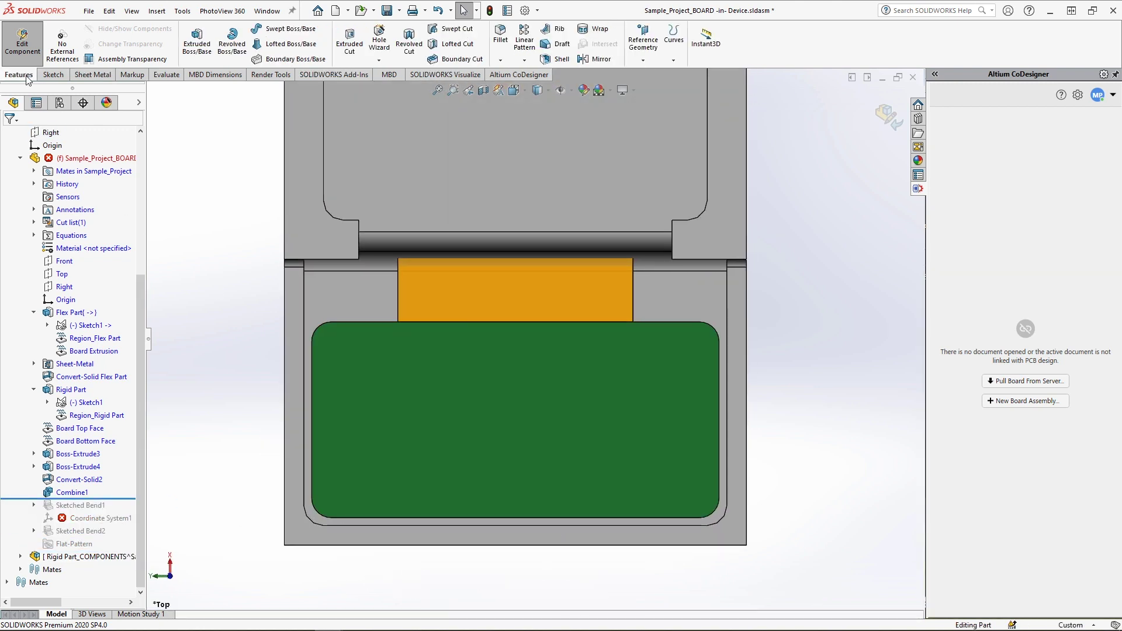
{"action": "left_click", "coordinate": [380, 47]}
{"action": "left_click", "coordinate": [69, 156]}
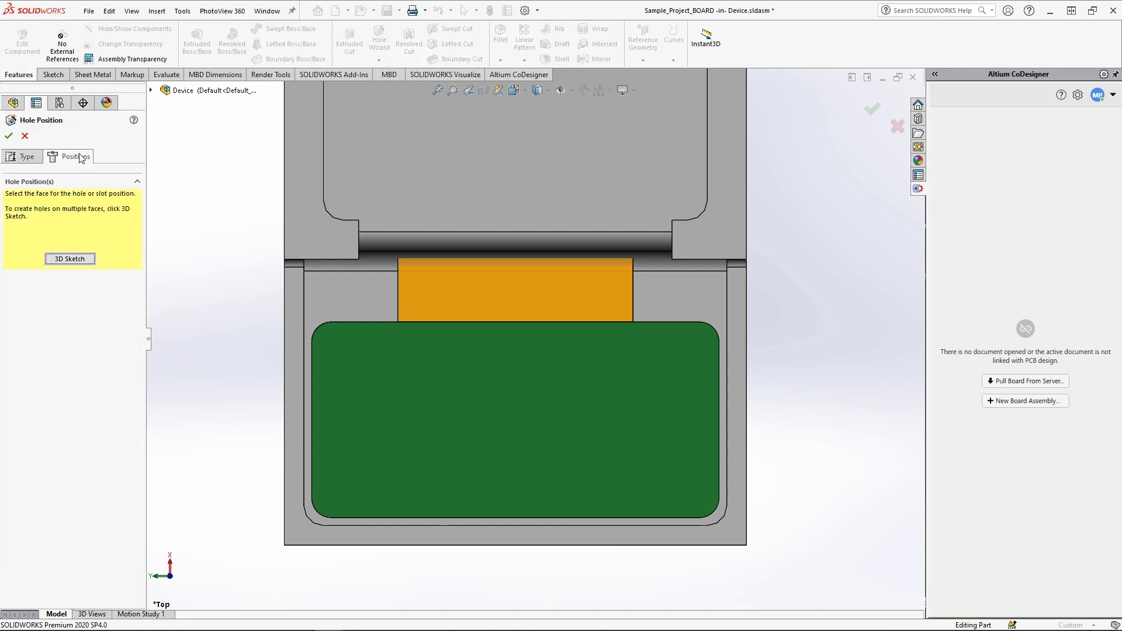
{"action": "left_click", "coordinate": [360, 409]}
{"action": "left_click", "coordinate": [331, 498]}
{"action": "left_click", "coordinate": [699, 498]}
{"action": "left_click", "coordinate": [8, 135]}
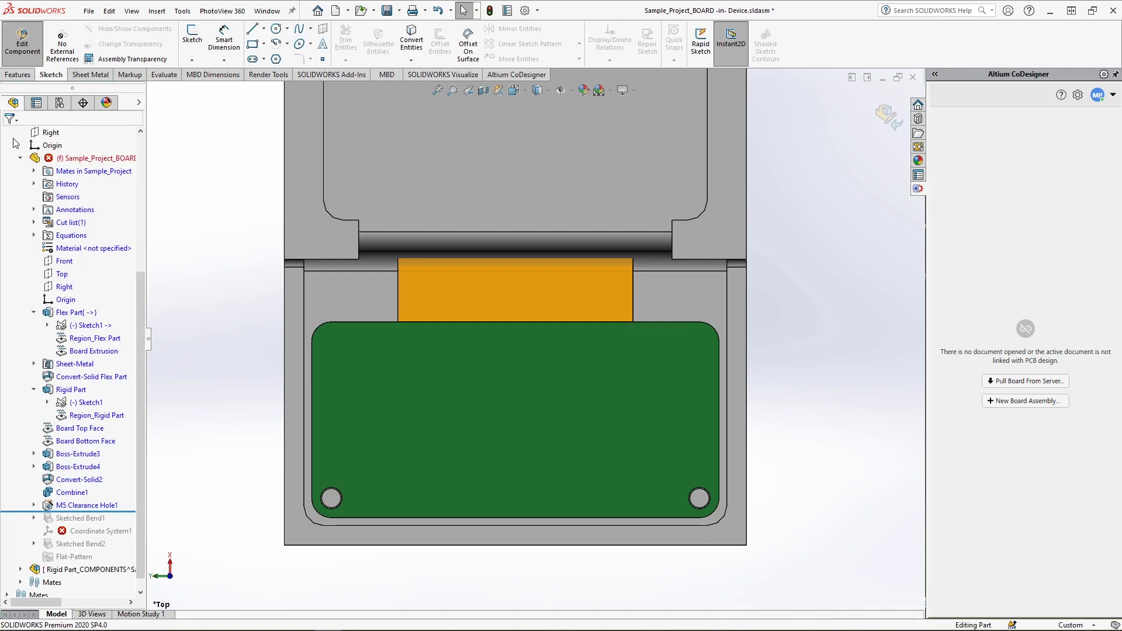
{"action": "key", "text": "ctrl+7"}
{"action": "left_click_drag", "start_coordinate": [114, 512], "coordinate": [109, 565]}
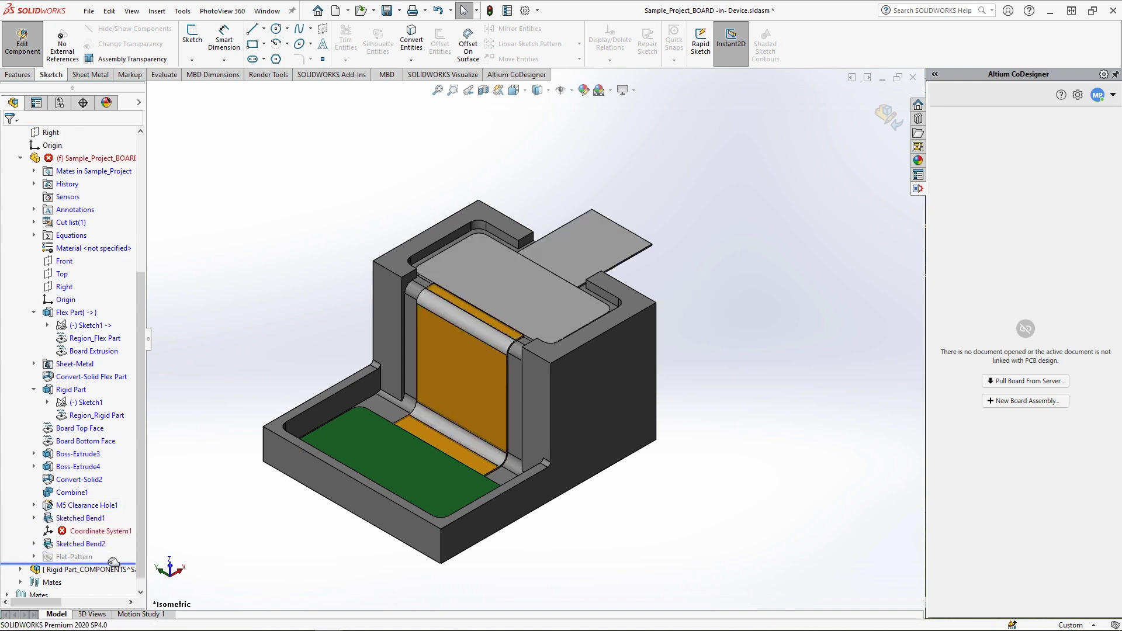
Step: Roll back before the bends, hide the Bottom PCB Holder, and view the board from the top
{"action": "left_click_drag", "start_coordinate": [109, 564], "coordinate": [106, 517]}
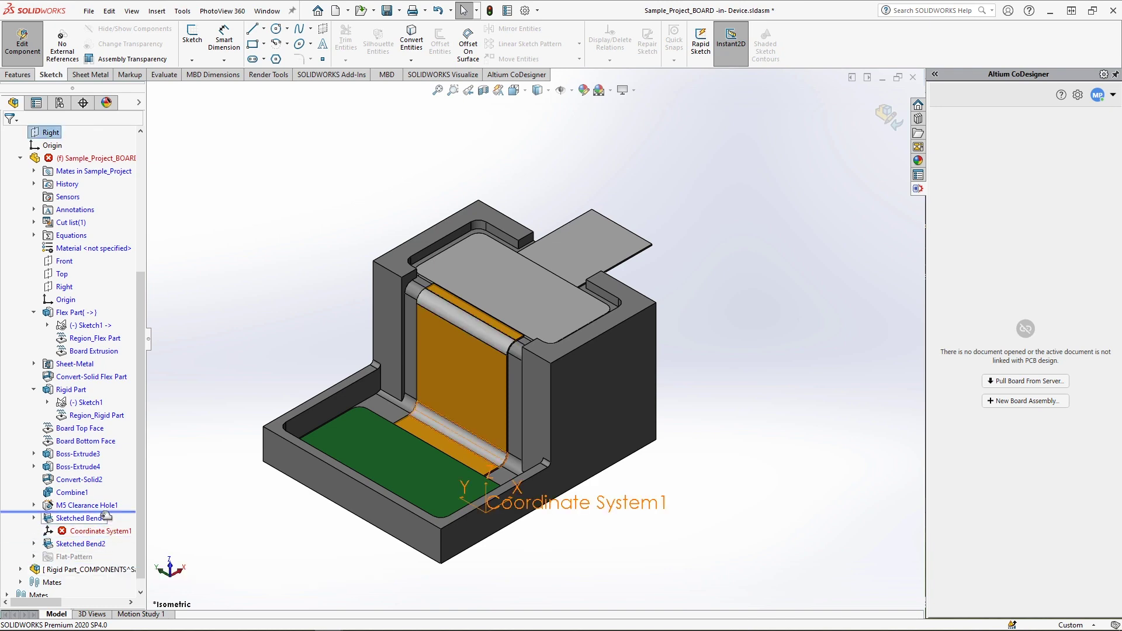
{"action": "scroll", "coordinate": [105, 409], "scroll_direction": "up", "scroll_amount": 5}
{"action": "left_click", "coordinate": [79, 222]}
{"action": "left_click", "coordinate": [165, 190]}
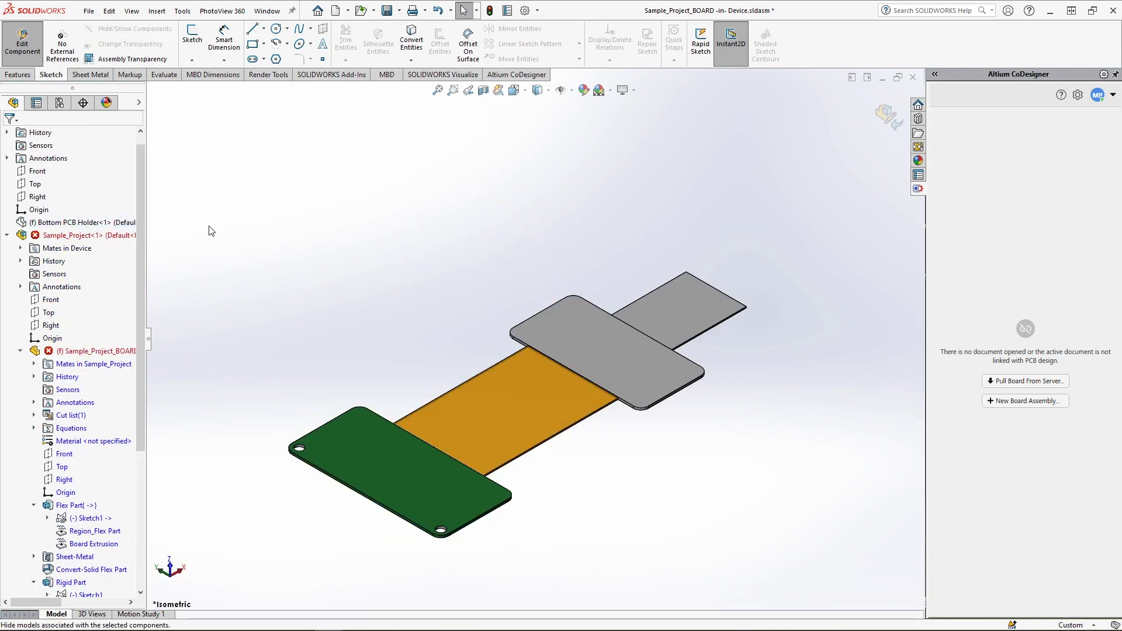
{"action": "key", "text": "ctrl+5"}
Step: Sketch an R5 slot on the orange flex section and cut it through with Extruded Cut
{"action": "left_click", "coordinate": [524, 373]}
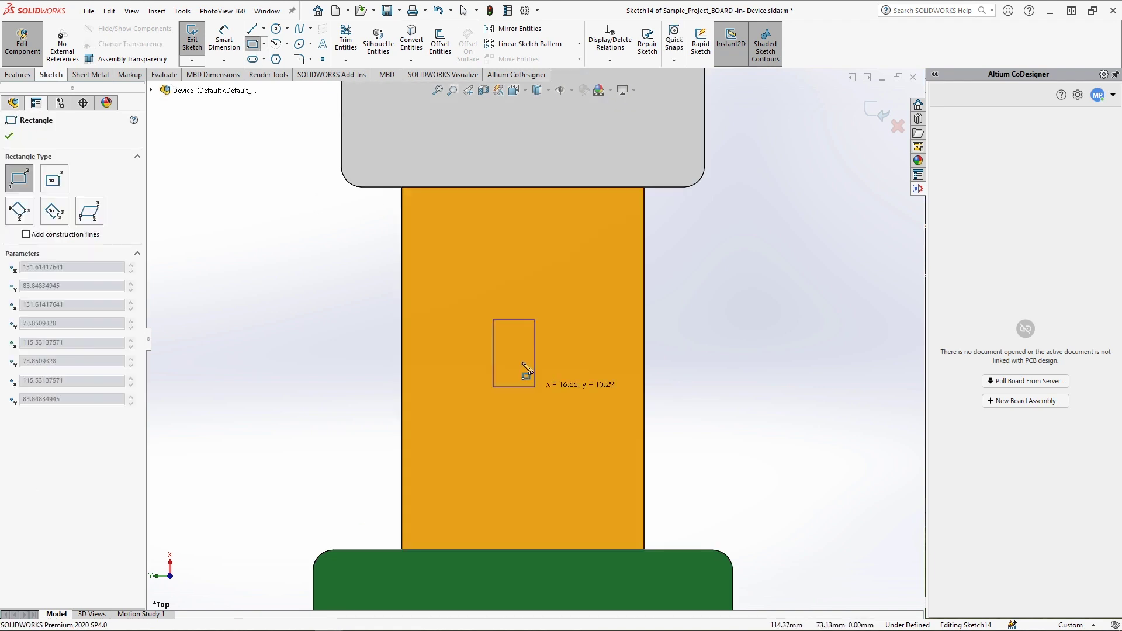
{"action": "left_click", "coordinate": [542, 327]}
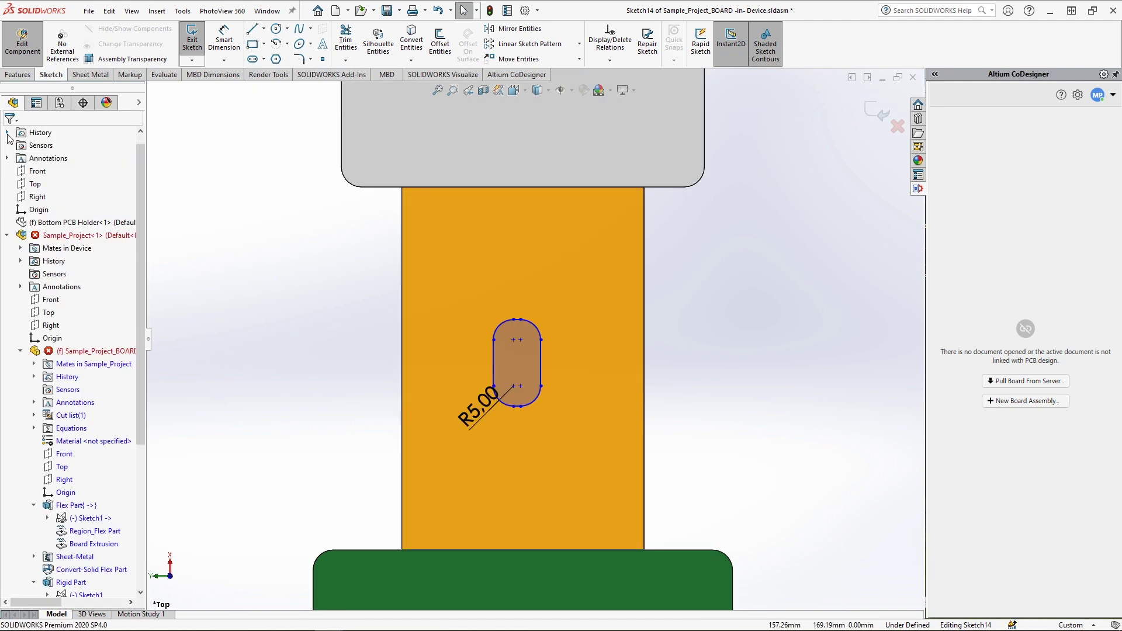
{"action": "left_click", "coordinate": [18, 74]}
{"action": "left_click", "coordinate": [349, 44]}
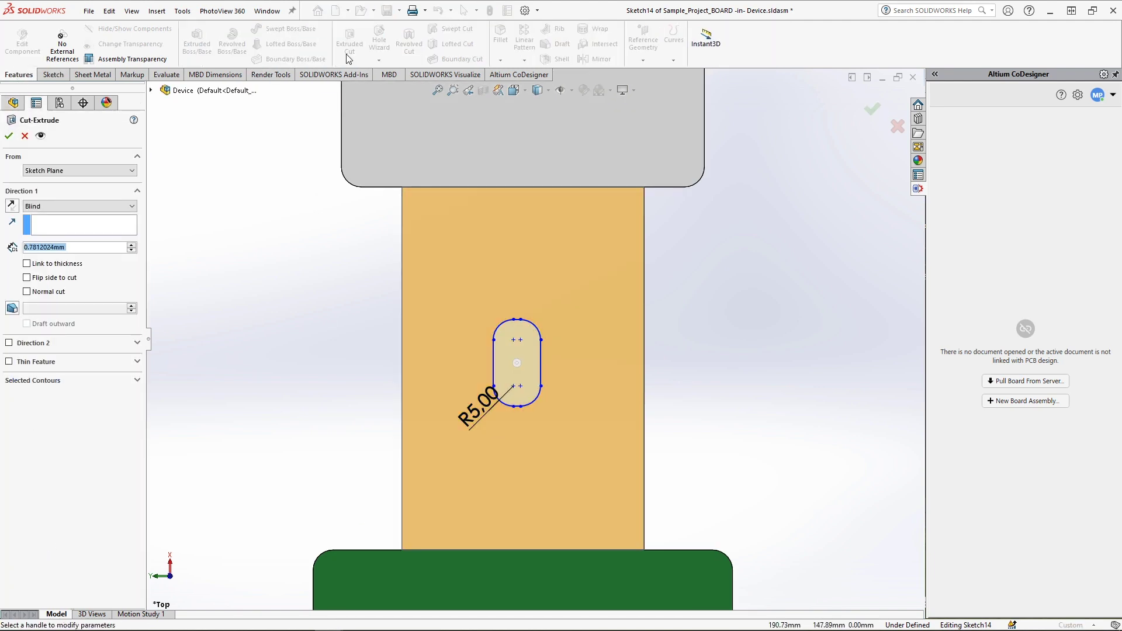
{"action": "left_click", "coordinate": [132, 206]}
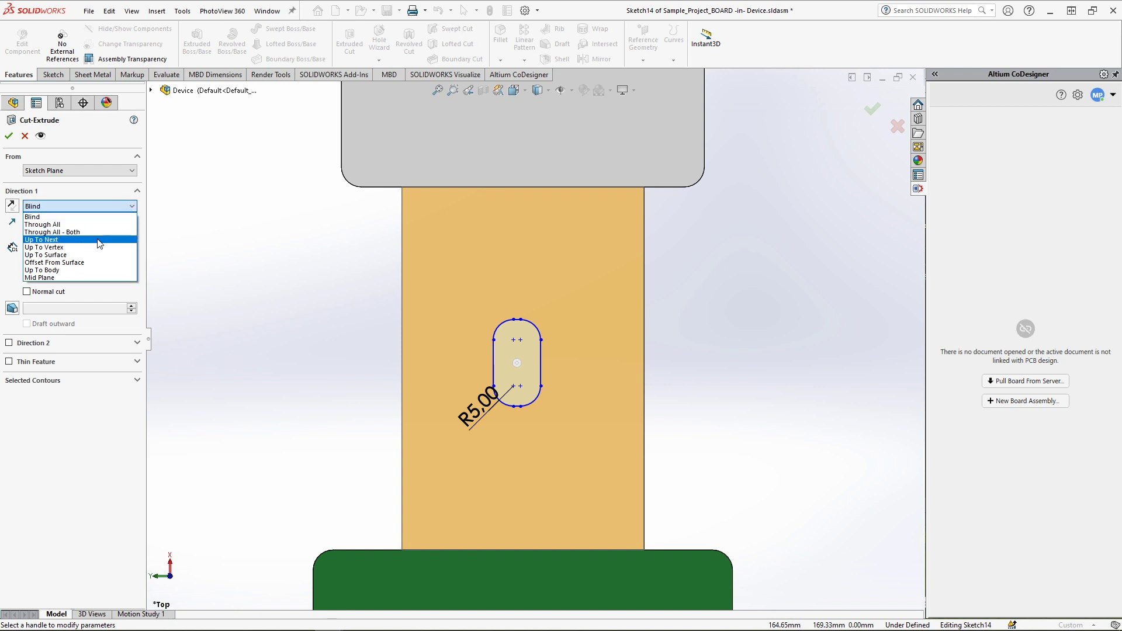
{"action": "left_click", "coordinate": [98, 235]}
{"action": "left_click", "coordinate": [9, 136]}
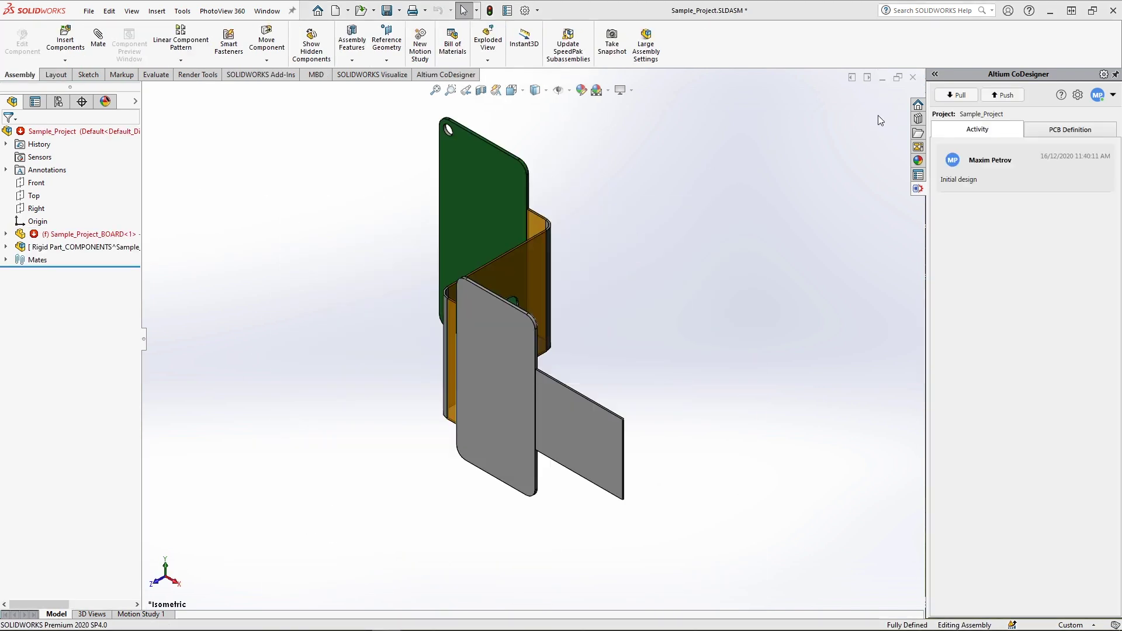
Step: Push the board changes to Altium with the comment 'MCAD > AD'
{"action": "left_click", "coordinate": [1003, 94]}
{"action": "type", "text": "MCAD > AD"}
{"action": "left_click", "coordinate": [1043, 169]}
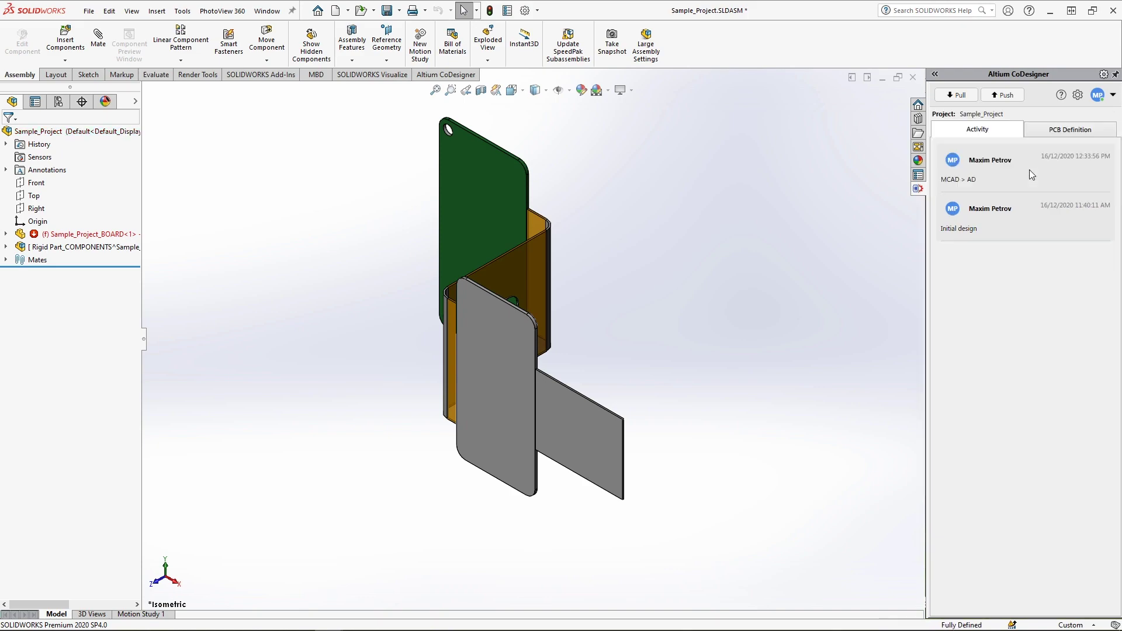
Step: Apply the four incoming SOLIDWORKS changes, Board through Cutout-1, to the Altium PCB
{"action": "left_click", "coordinate": [1054, 12]}
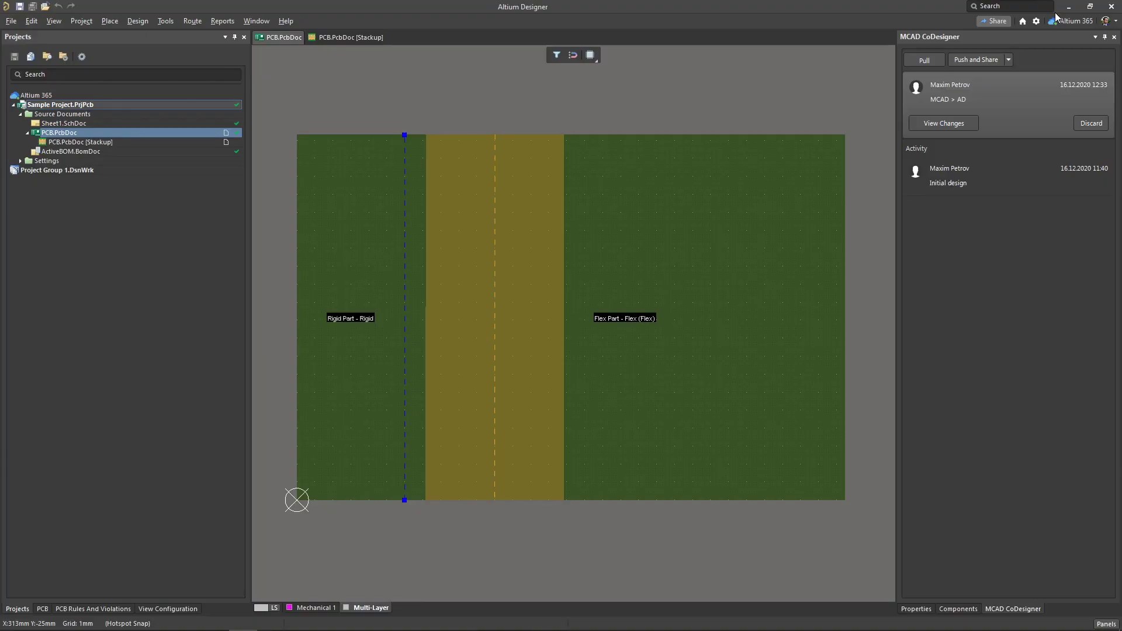
{"action": "left_click", "coordinate": [972, 124]}
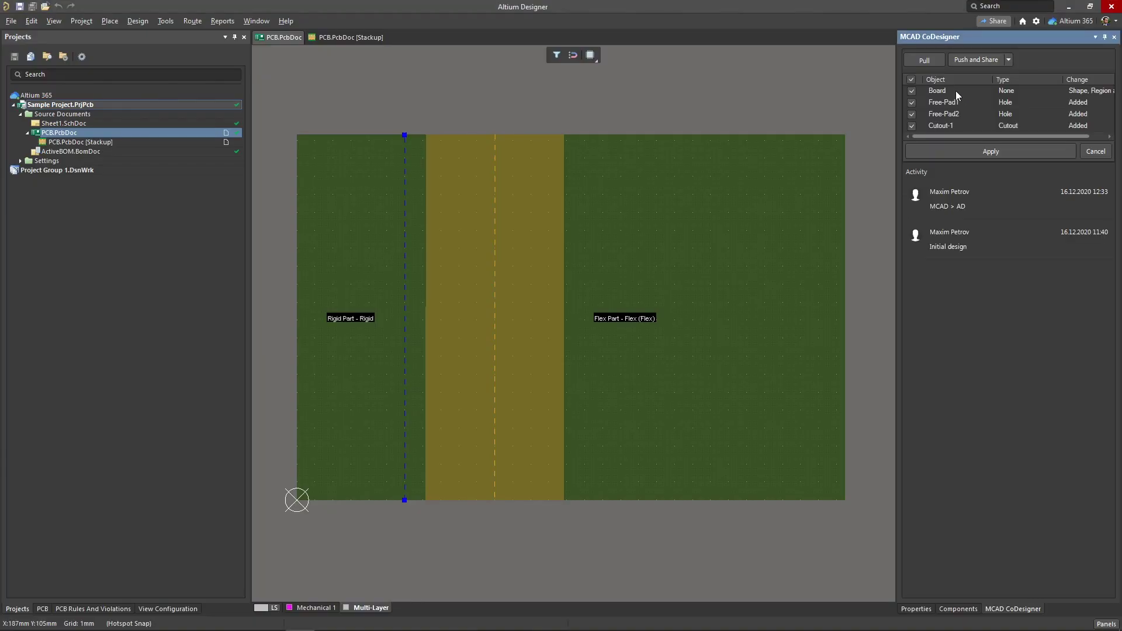
{"action": "left_click", "coordinate": [956, 90]}
{"action": "left_click", "coordinate": [959, 123], "text": "shift"}
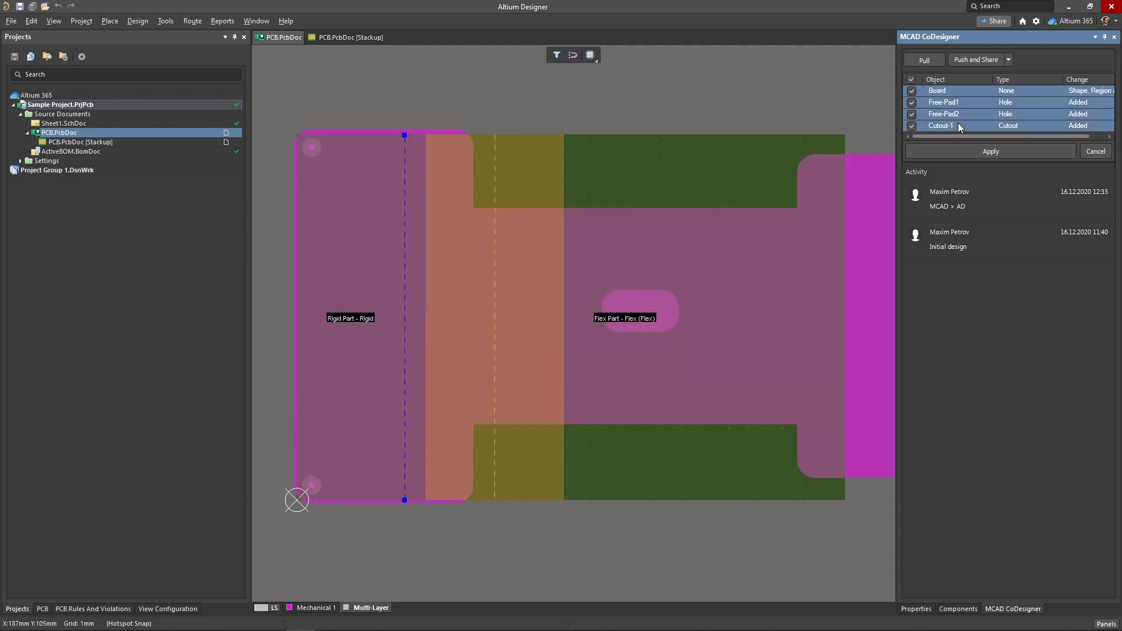
{"action": "left_click", "coordinate": [957, 151]}
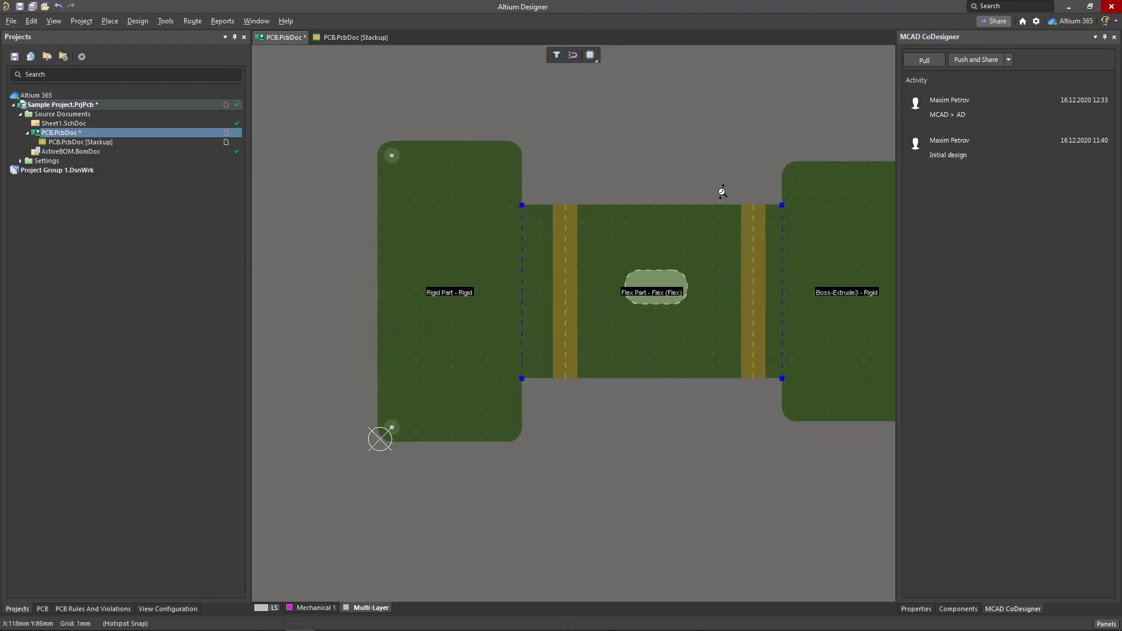
{"action": "right_click_drag", "start_coordinate": [591, 220], "coordinate": [576, 221]}
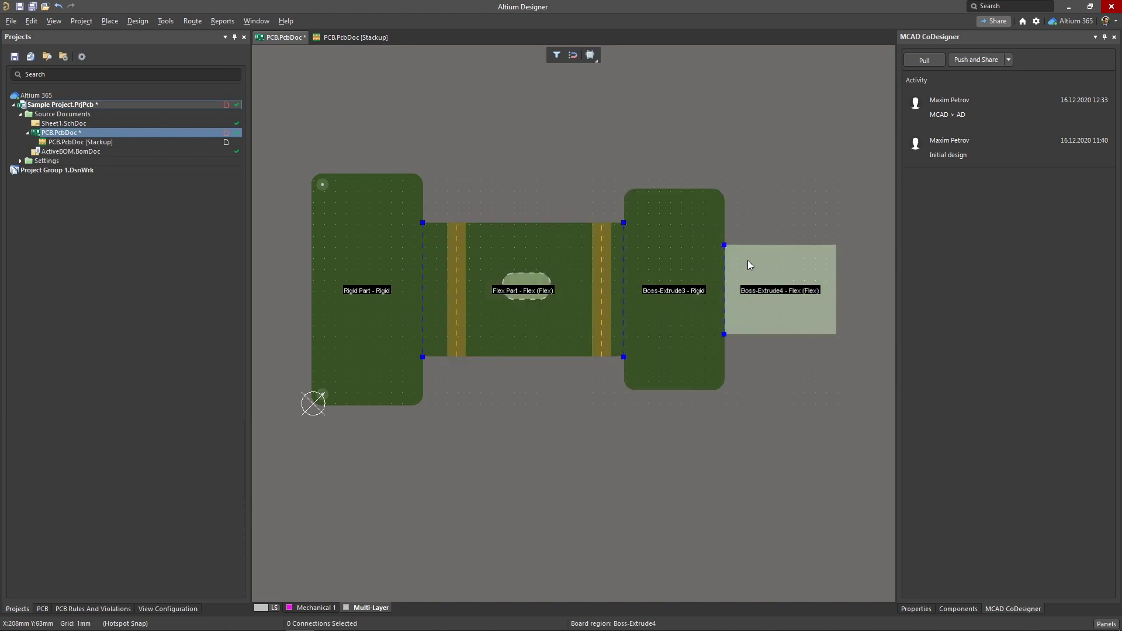
Step: Confirm the flex bending line with 5.391 mm radius and 8.468 mm affected width
{"action": "double_click", "coordinate": [456, 227]}
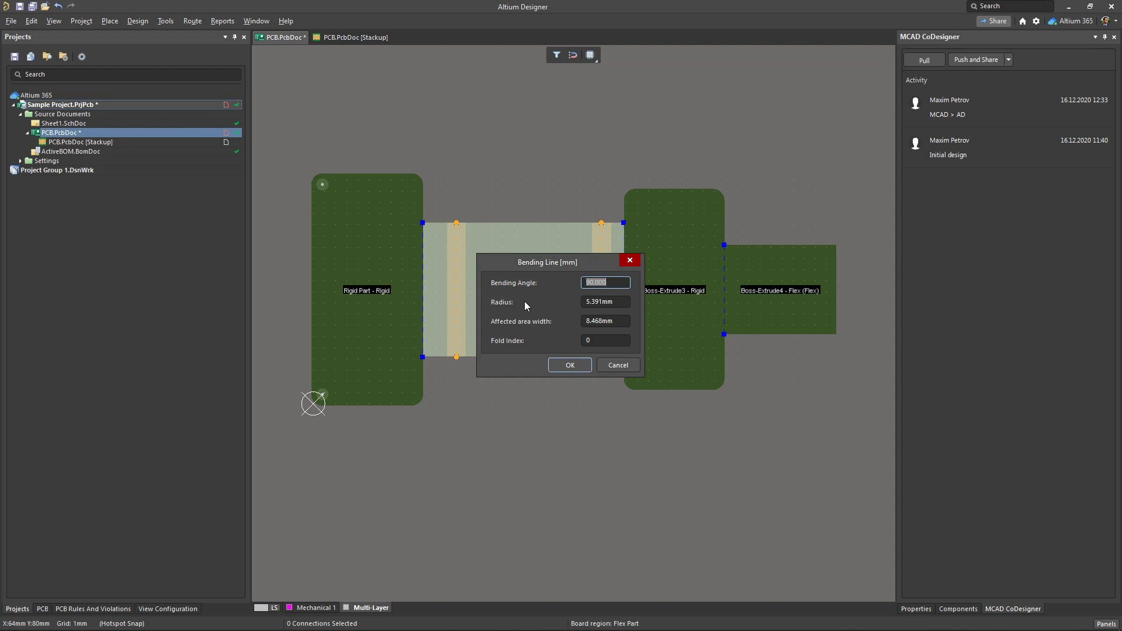
{"action": "left_click", "coordinate": [570, 366]}
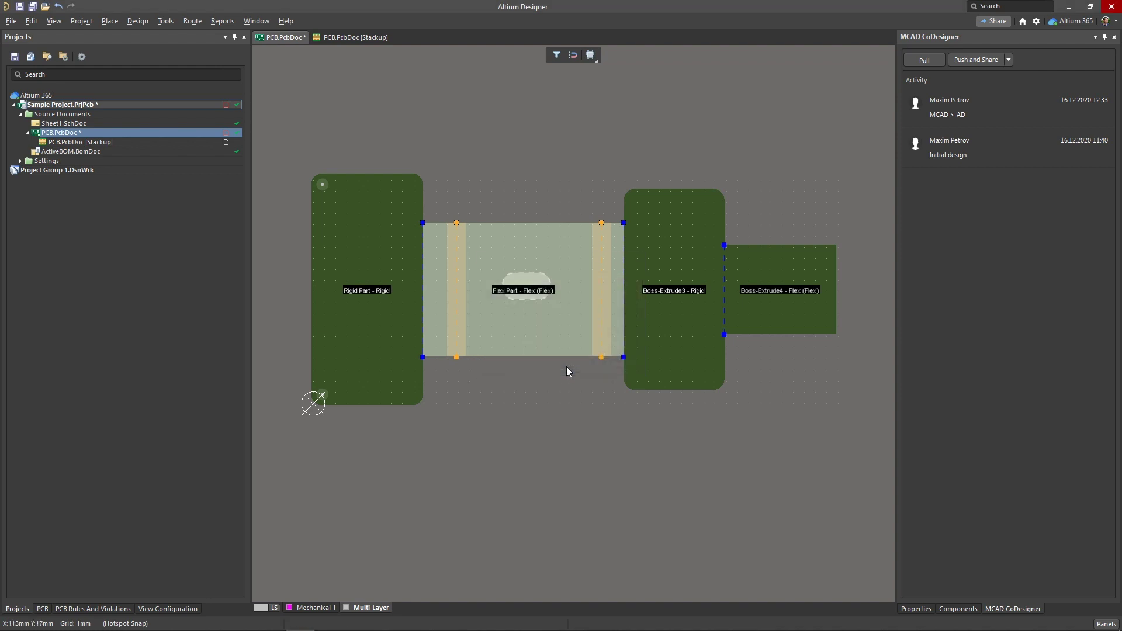
{"action": "key", "text": "3"}
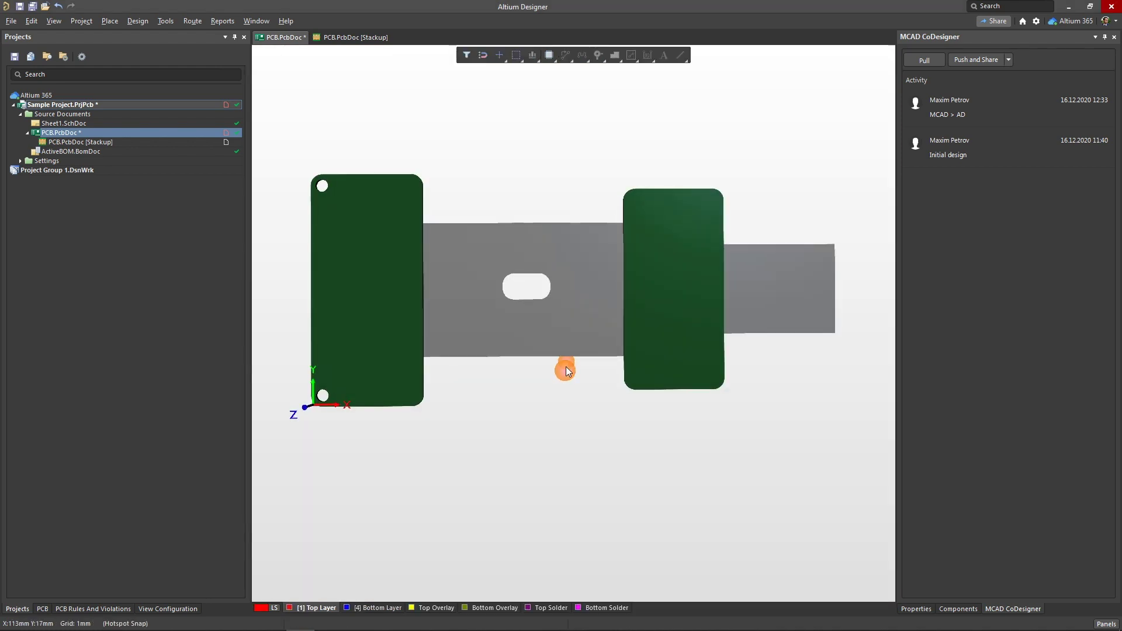
{"action": "key", "text": "5"}
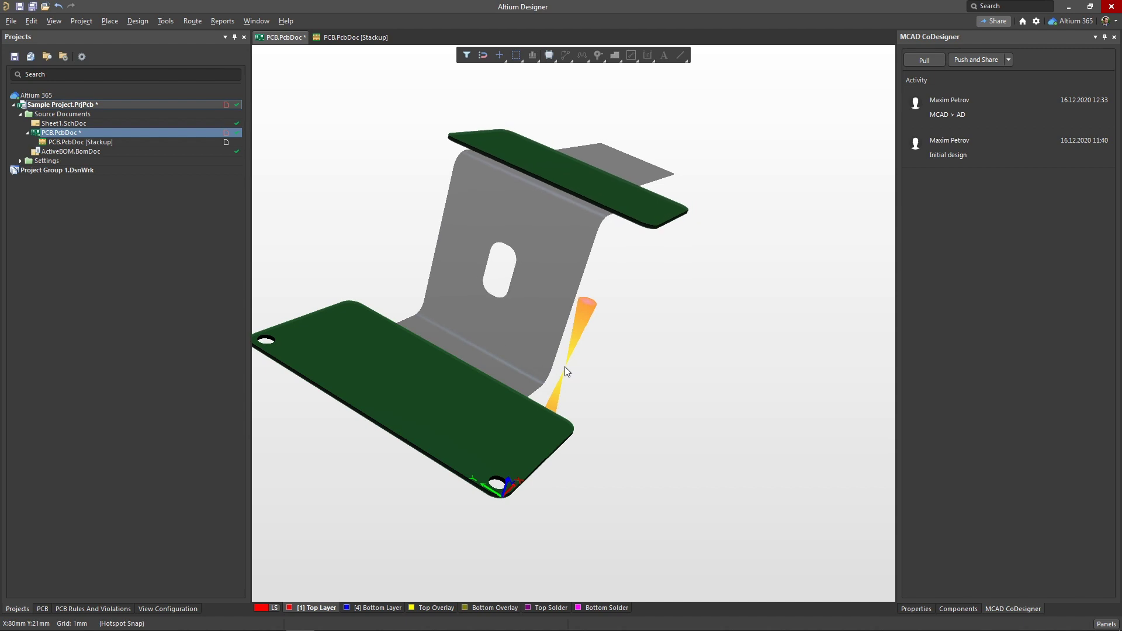
{"action": "key", "text": "5"}
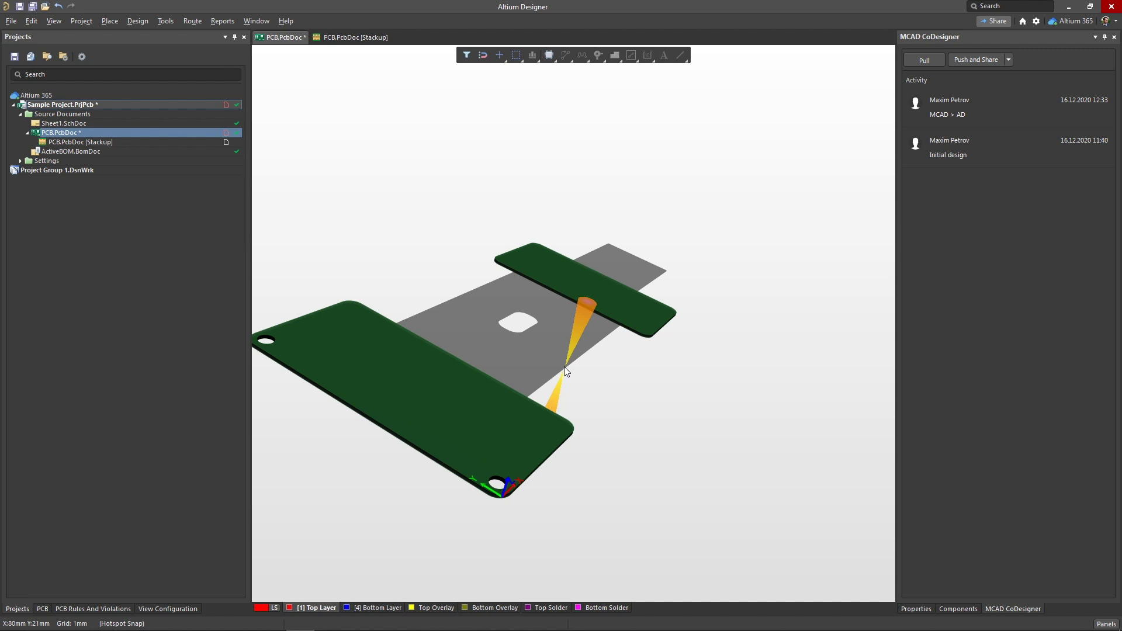
{"action": "key", "text": "2"}
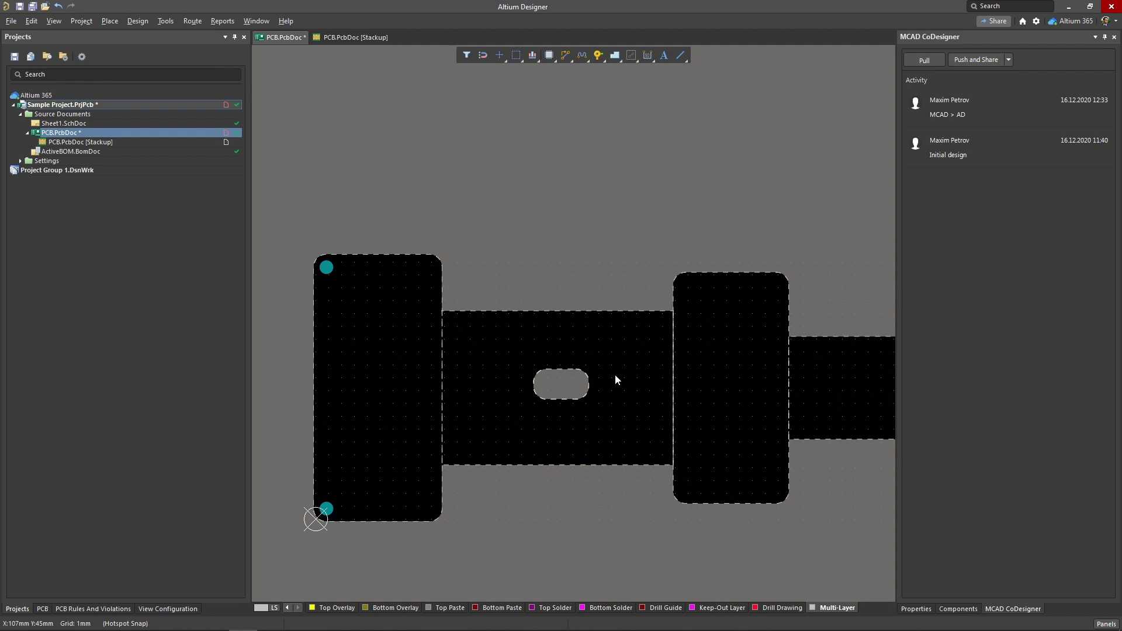
Step: Push the board to SOLIDWORKS with the comment 'AD > MCAD'
{"action": "left_click", "coordinate": [1008, 61]}
{"action": "left_click", "coordinate": [990, 73]}
{"action": "type", "text": "AD > MCAD"}
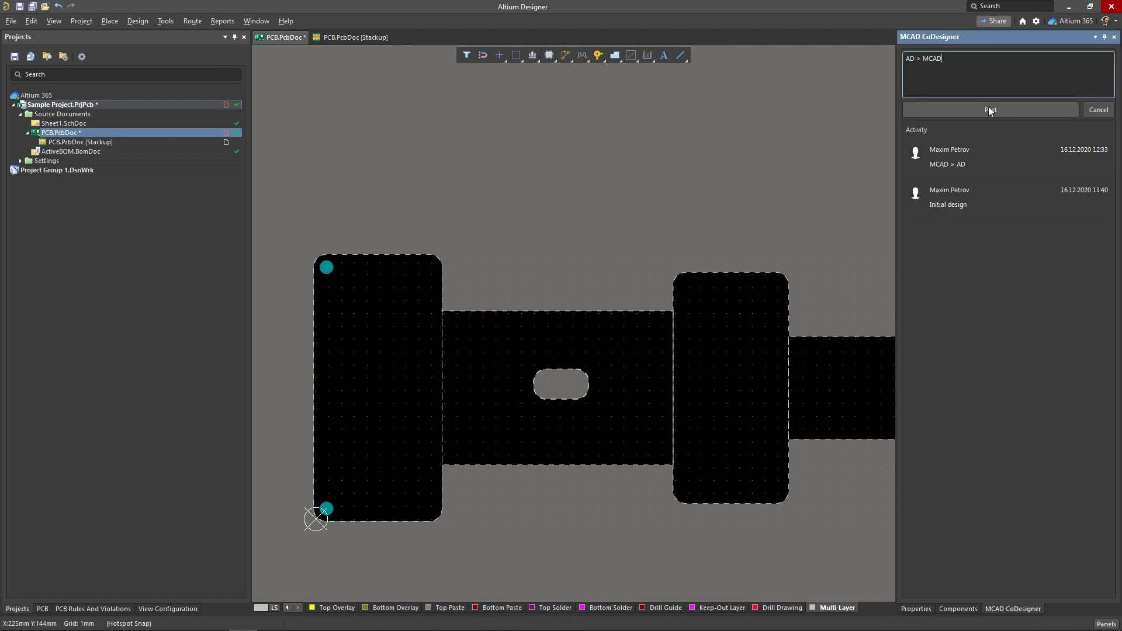
{"action": "left_click", "coordinate": [989, 110]}
Step: Load the 'AD > MCAD' update, then view the bent board inside the Device.SLDASM enclosure
{"action": "left_click", "coordinate": [1067, 8]}
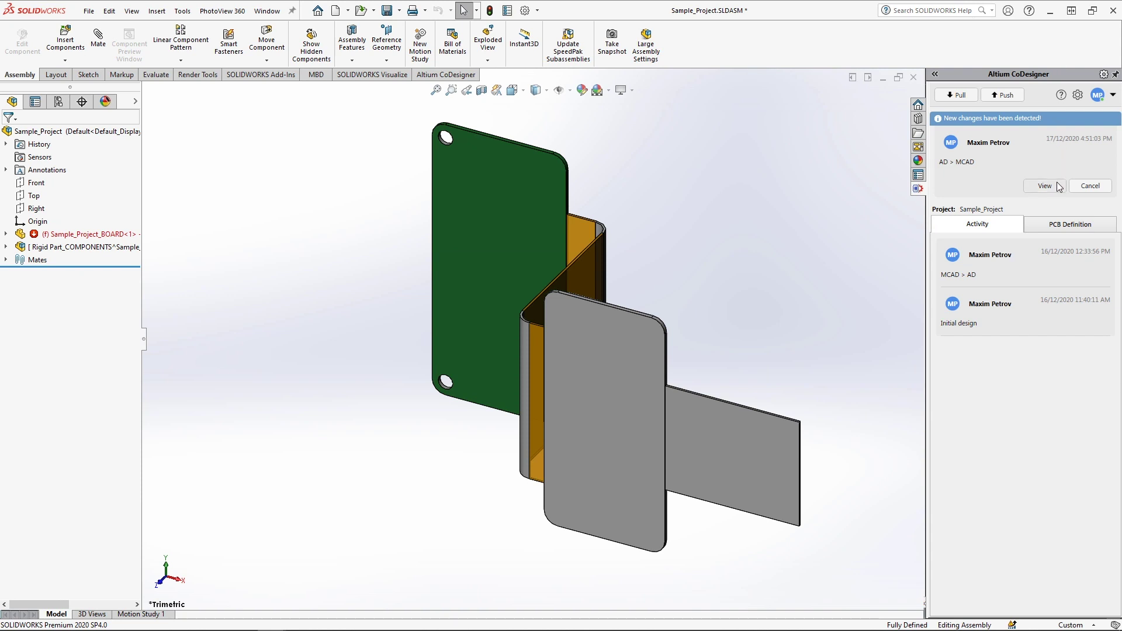
{"action": "left_click", "coordinate": [1058, 186]}
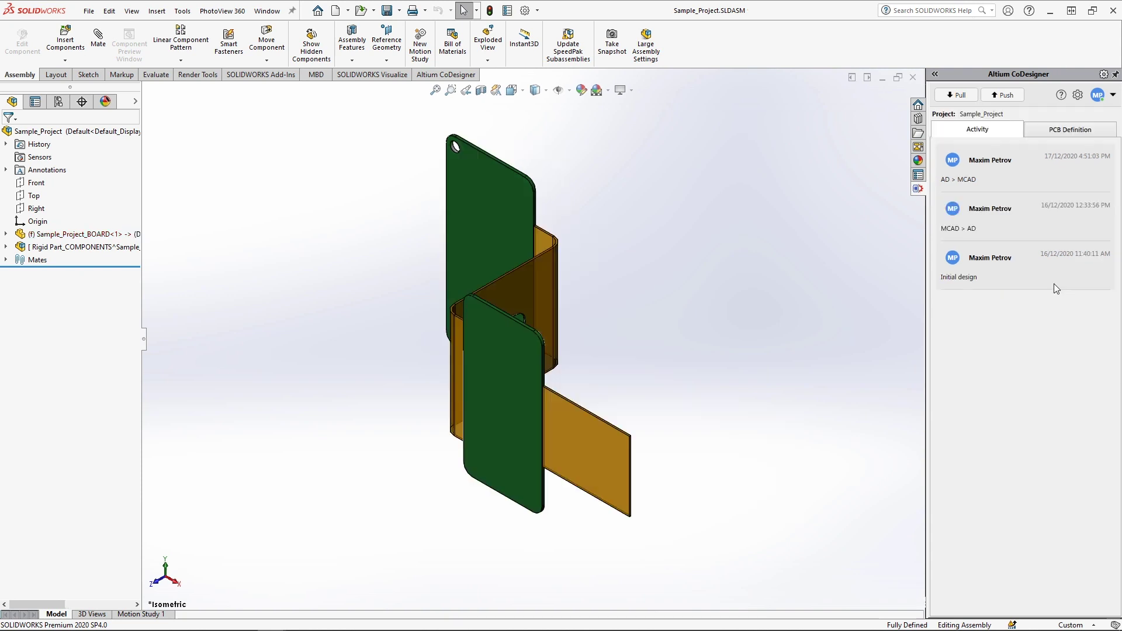
{"action": "middle_click_drag", "start_coordinate": [731, 396], "coordinate": [826, 124]}
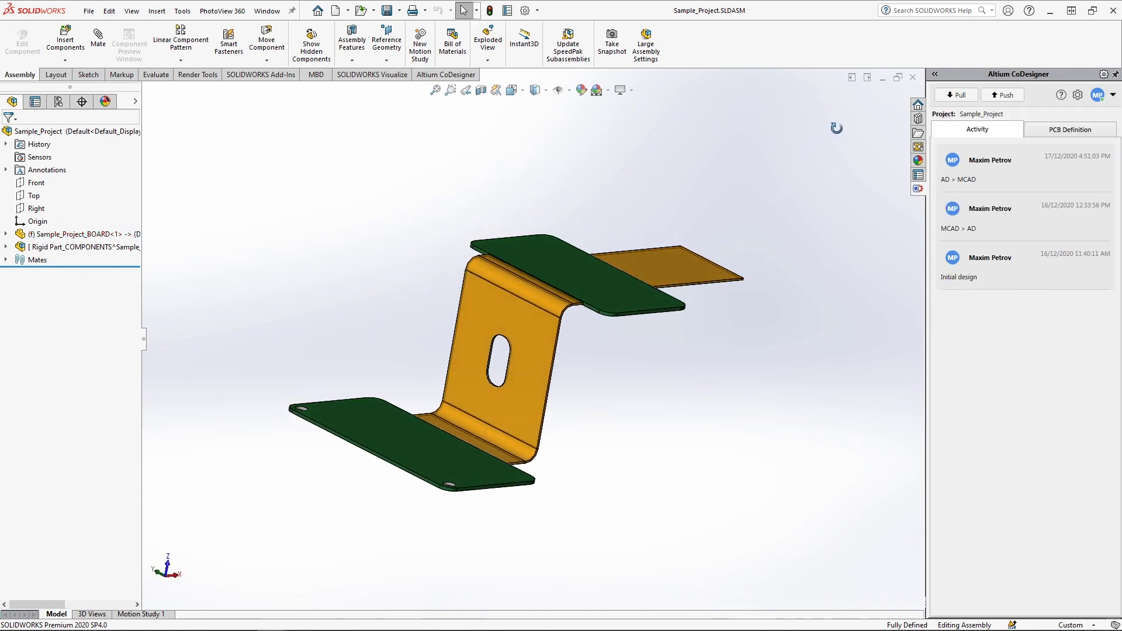
{"action": "left_click", "coordinate": [882, 79]}
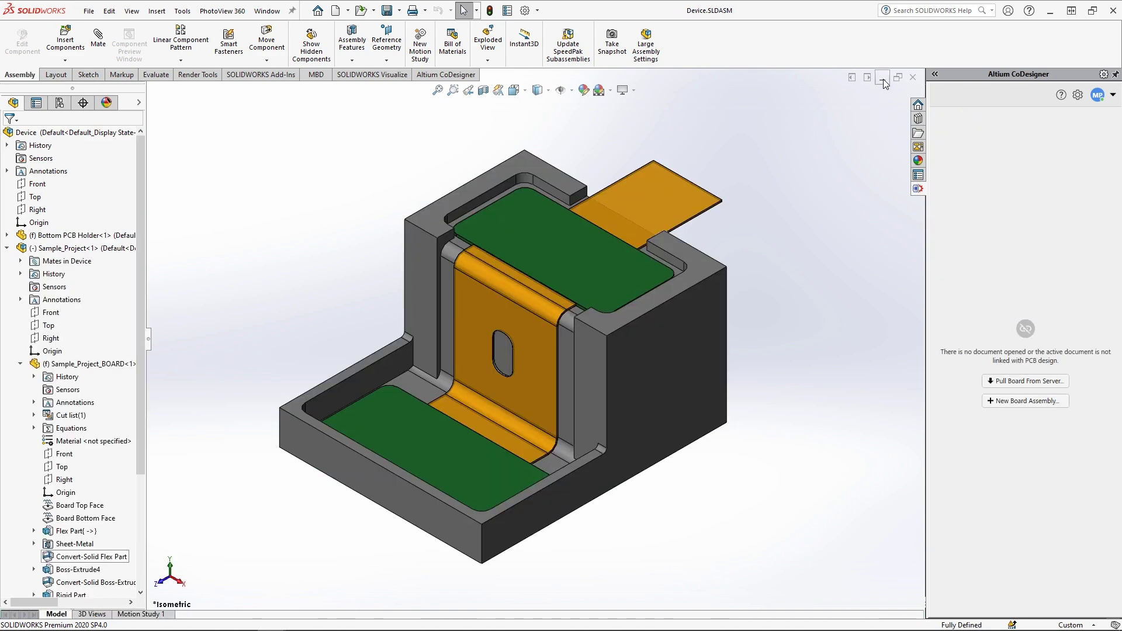
{"action": "middle_click_drag", "start_coordinate": [818, 183], "coordinate": [804, 328]}
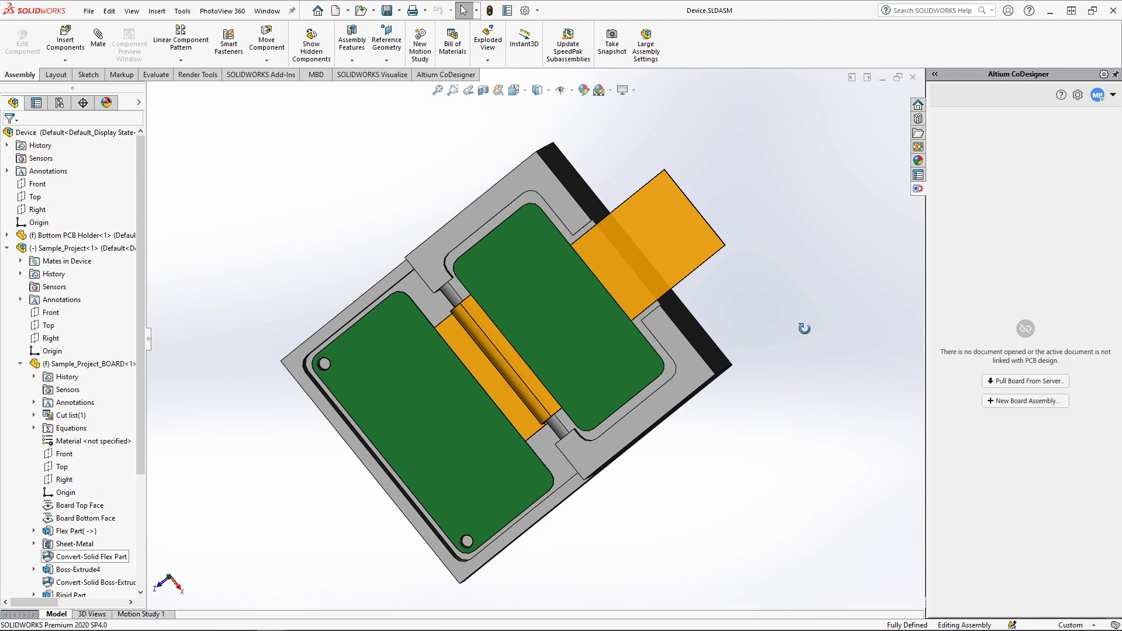